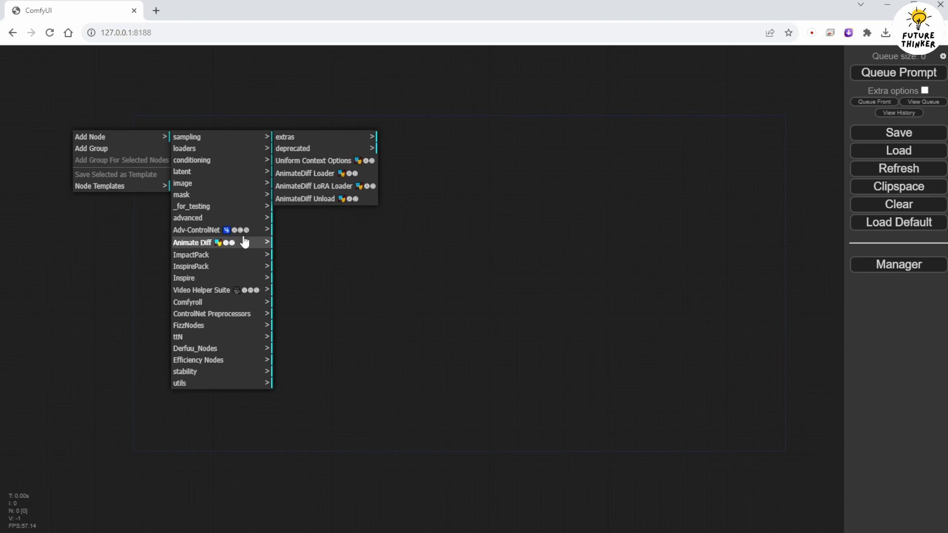
Add an AnimateDiff Loader node to the empty canvas and move it right, away from the canvas edge
left_click(312, 174)
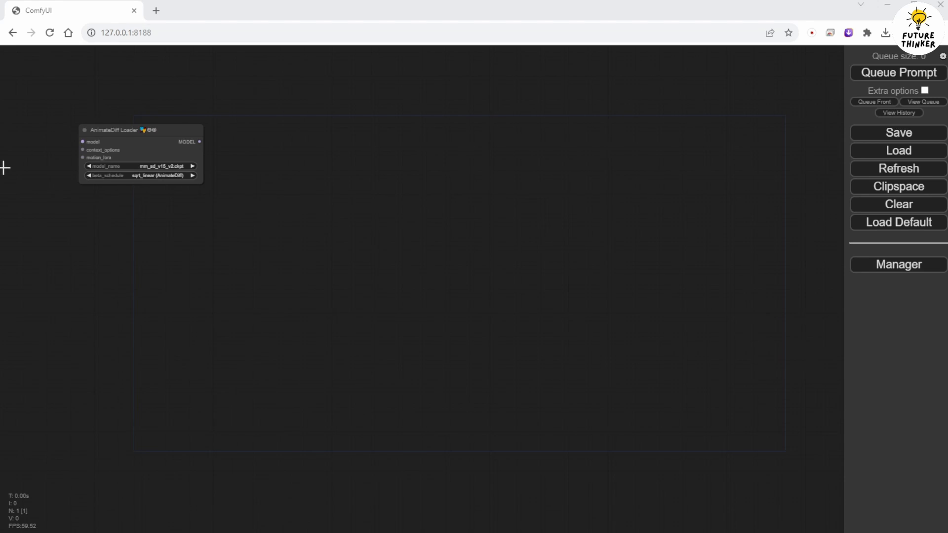
left_click(826, 13)
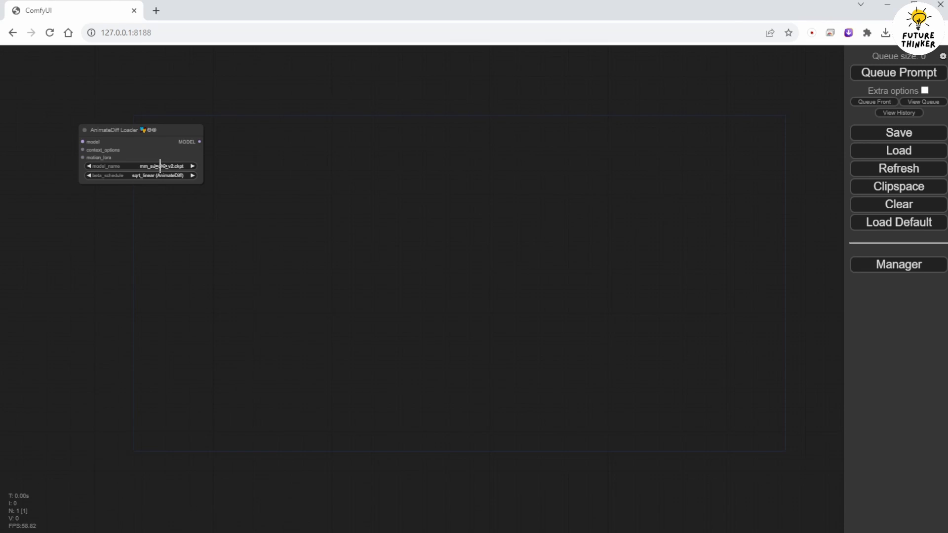
scroll(160, 166, "up", 5)
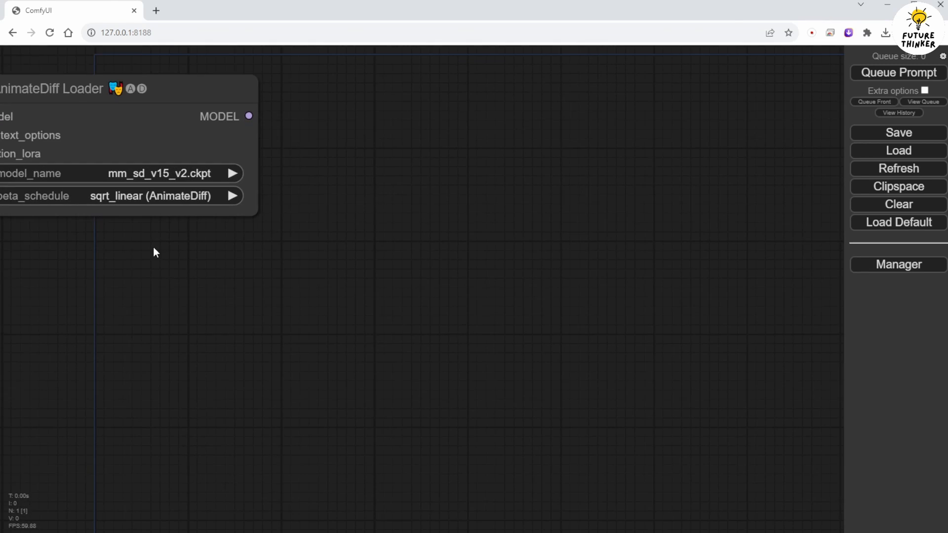
left_click_drag(169, 91, 607, 131)
scroll(291, 228, "down", 5)
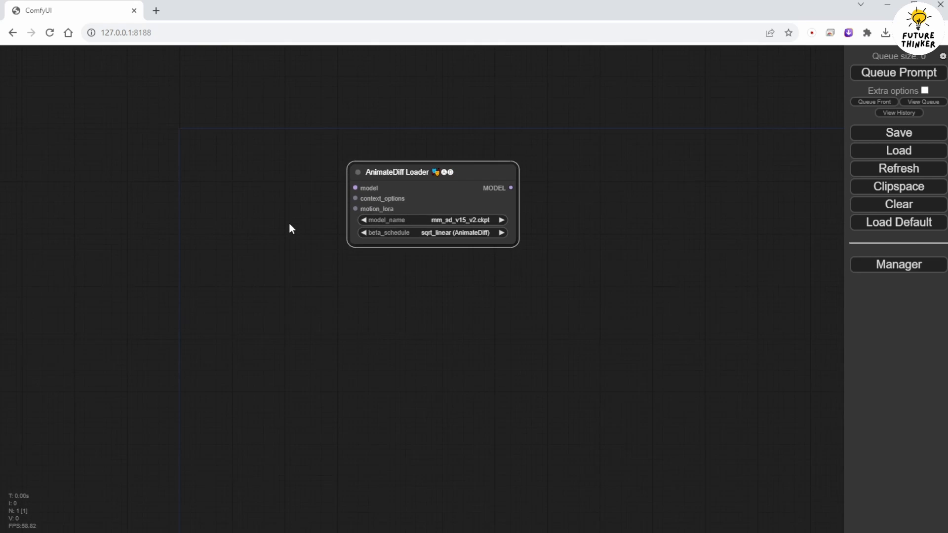
Create a Uniform Context Options node linked to the AnimateDiff Loader's context_options input and place it left of the loader
right_click(398, 268)
left_click_drag(355, 198, 255, 214)
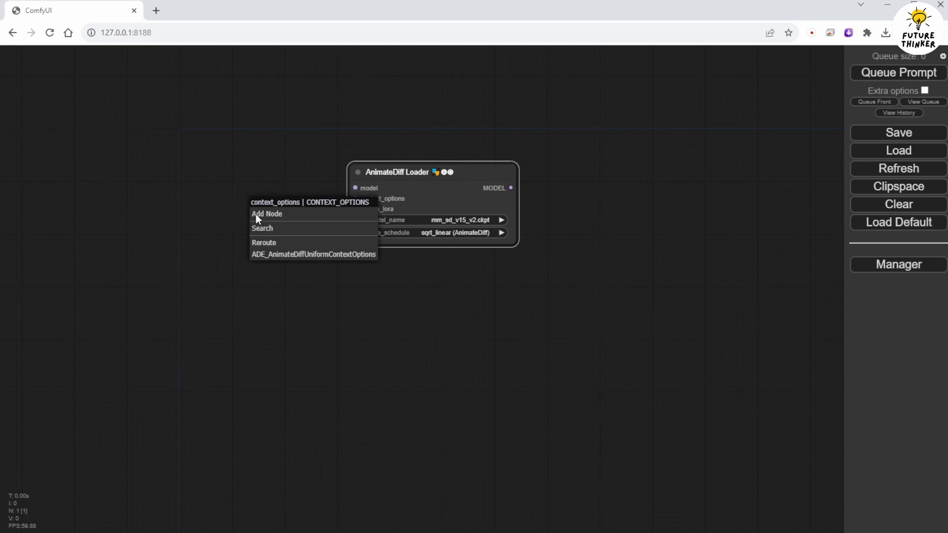
left_click(270, 260)
left_click_drag(328, 205, 224, 182)
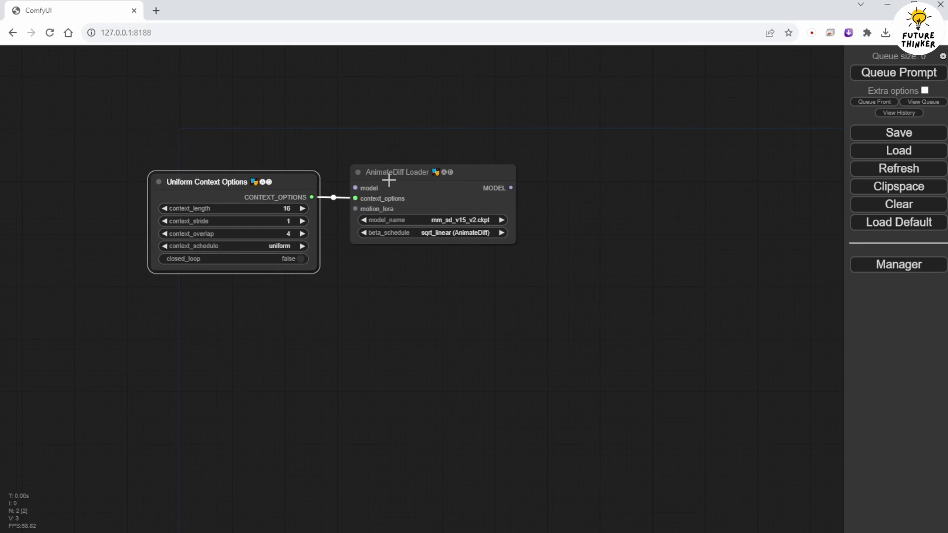
Add a group and enlarge it to enclose the Uniform Context Options and AnimateDiff Loader nodes
right_click(163, 93)
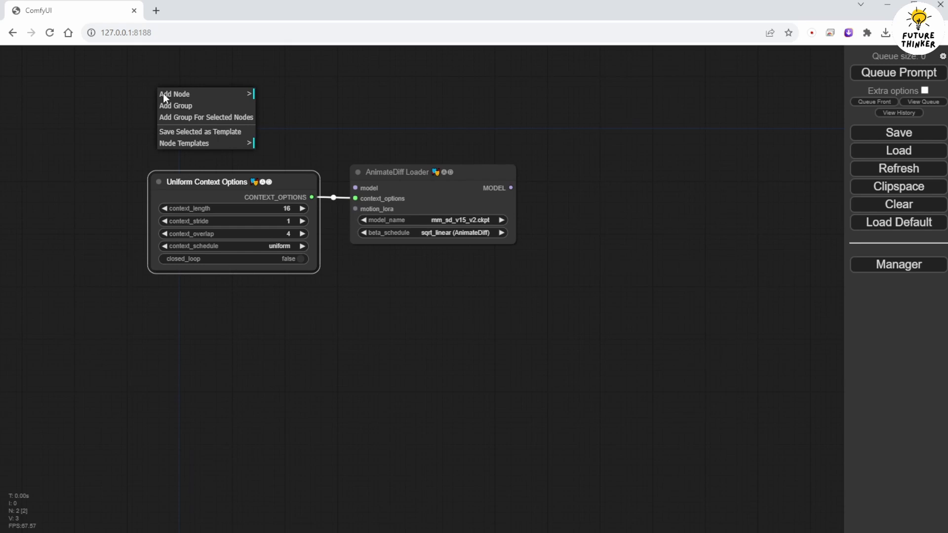
left_click(186, 103)
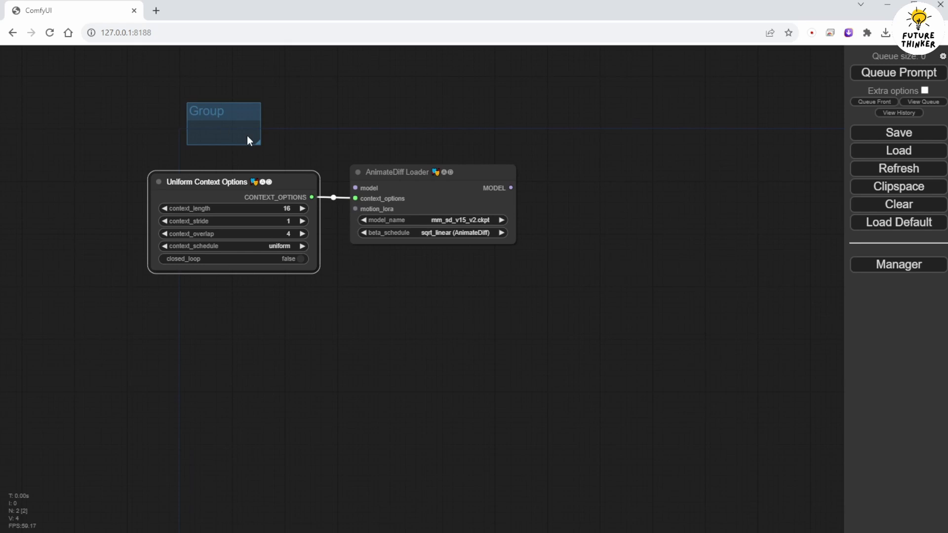
left_click_drag(236, 111, 165, 107)
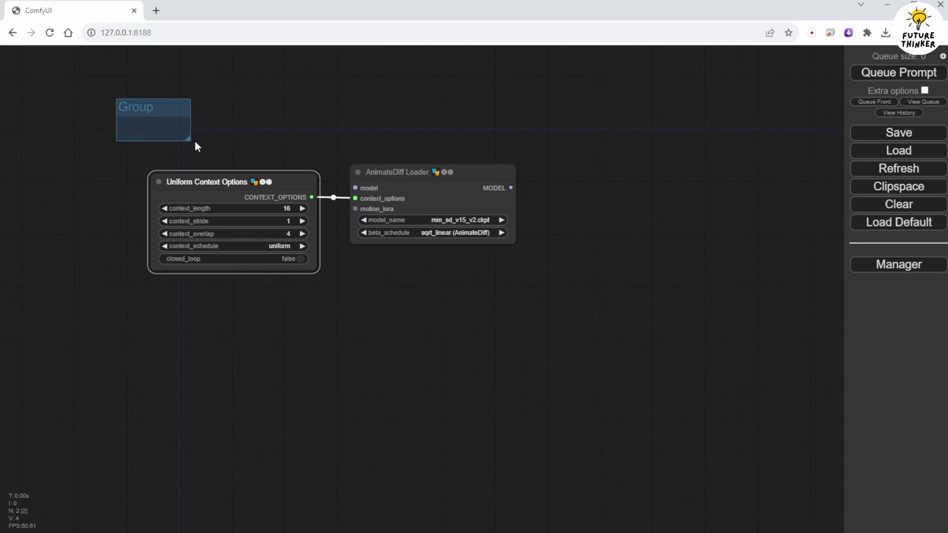
left_click_drag(195, 140, 545, 312)
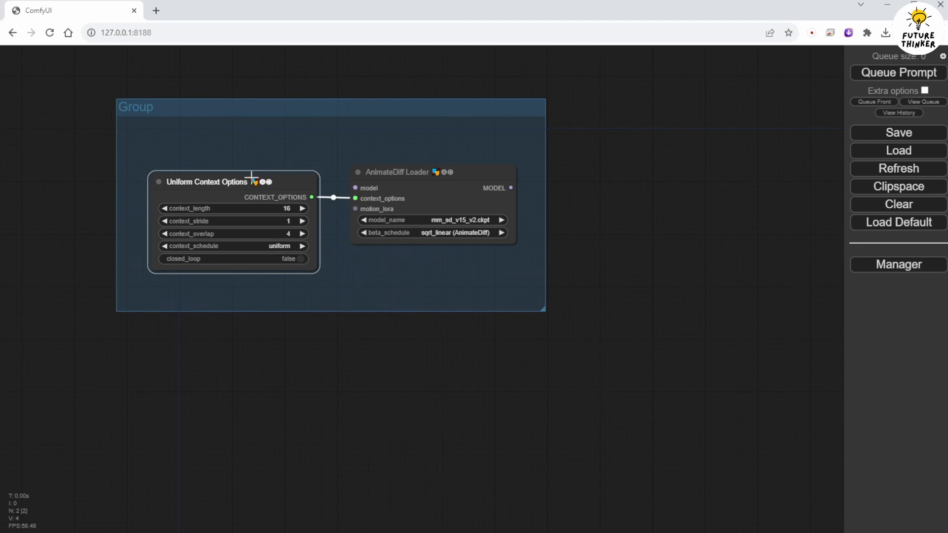
left_click_drag(252, 177, 251, 174)
Rename the group around the two nodes to "Animate Diff"
right_click(159, 109)
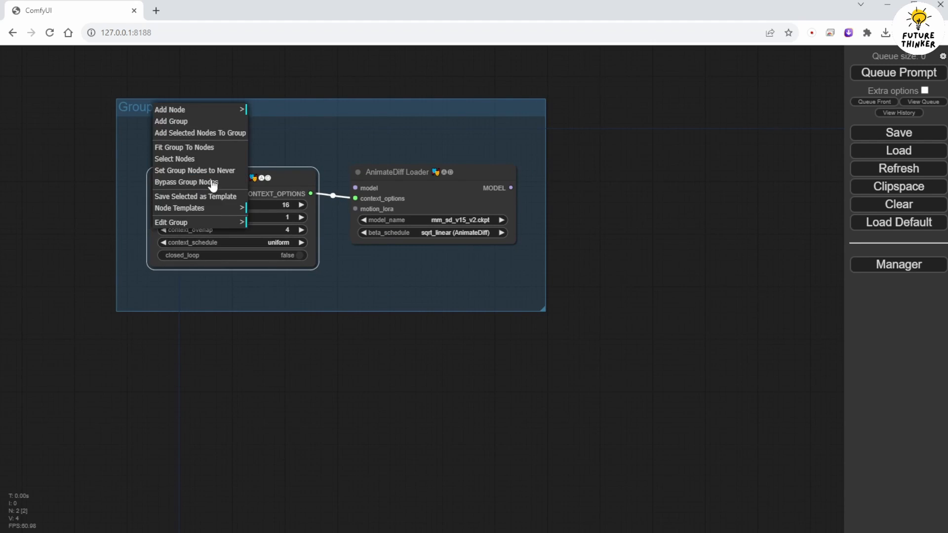
left_click(225, 223)
left_click(261, 223)
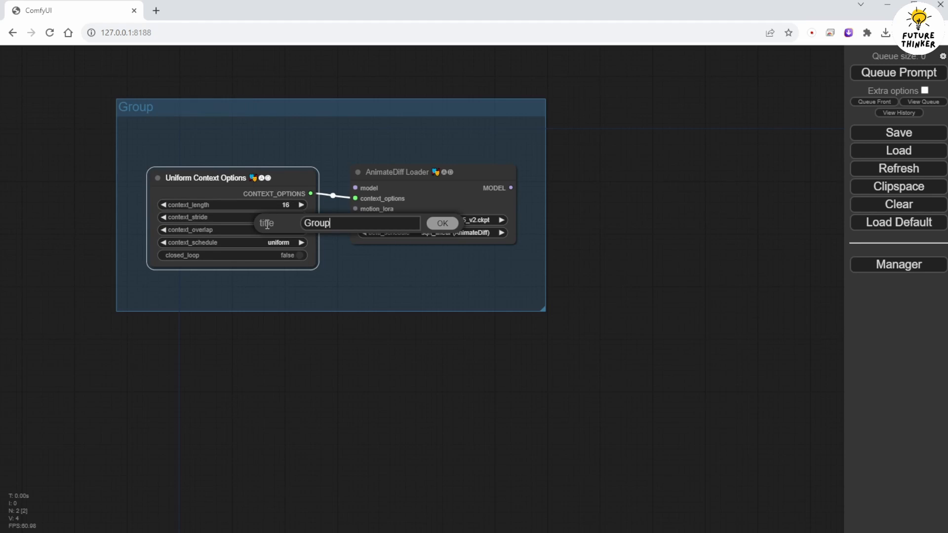
double_click(305, 223)
type("Animate Diff")
left_click(443, 225)
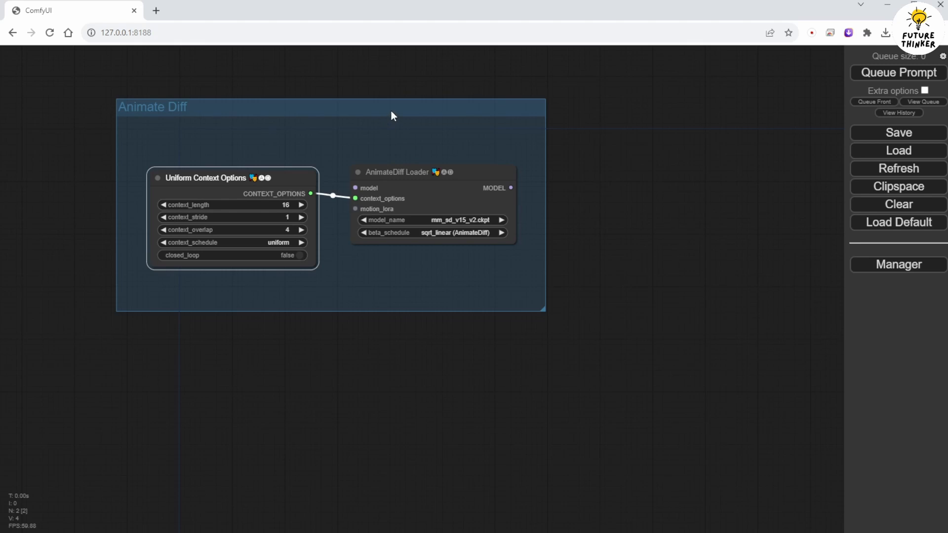
Move the Animate Diff group with its nodes down and to the right on the canvas
left_click_drag(391, 114, 539, 165)
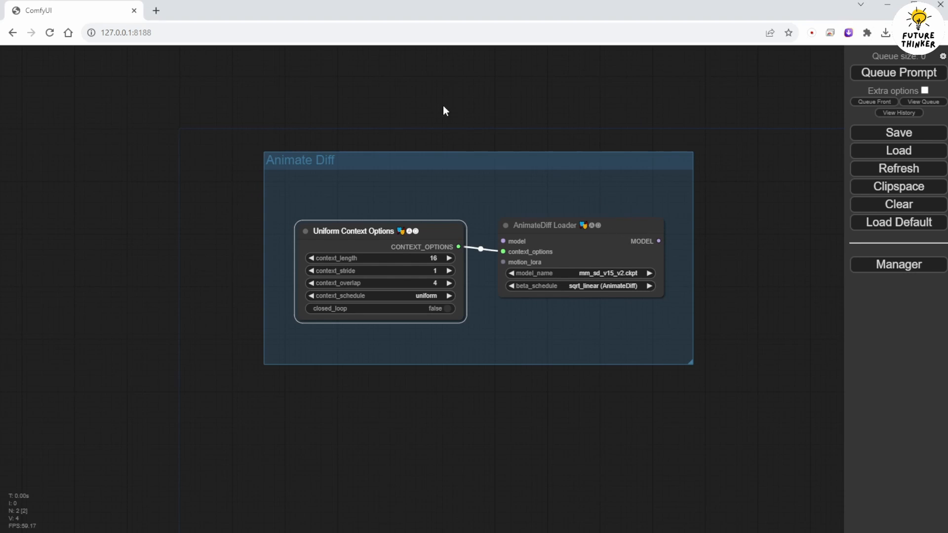
left_click_drag(168, 139, 413, 212)
scroll(563, 158, "down", 5)
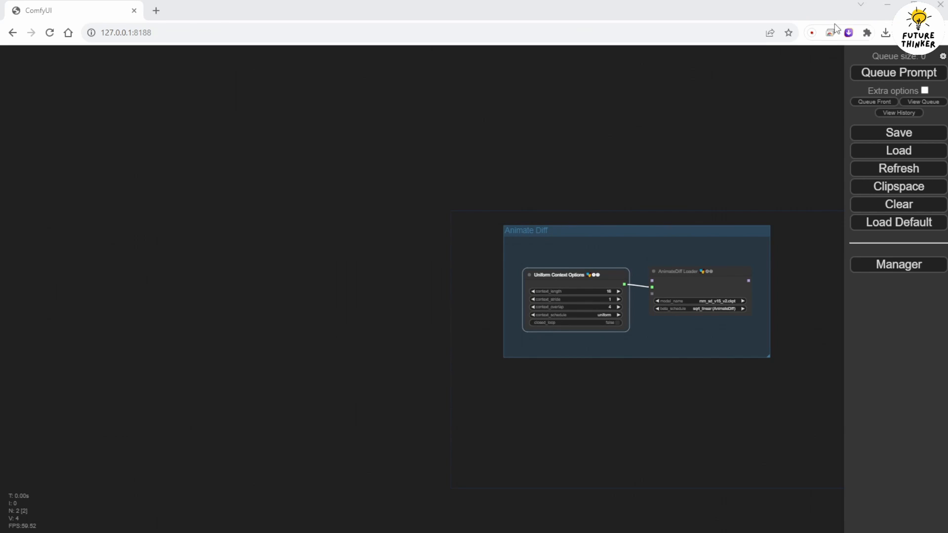
Add a CheckpointLoaderSimpleWithNoiseSelect node and place it left of the Animate Diff group
right_click(244, 216)
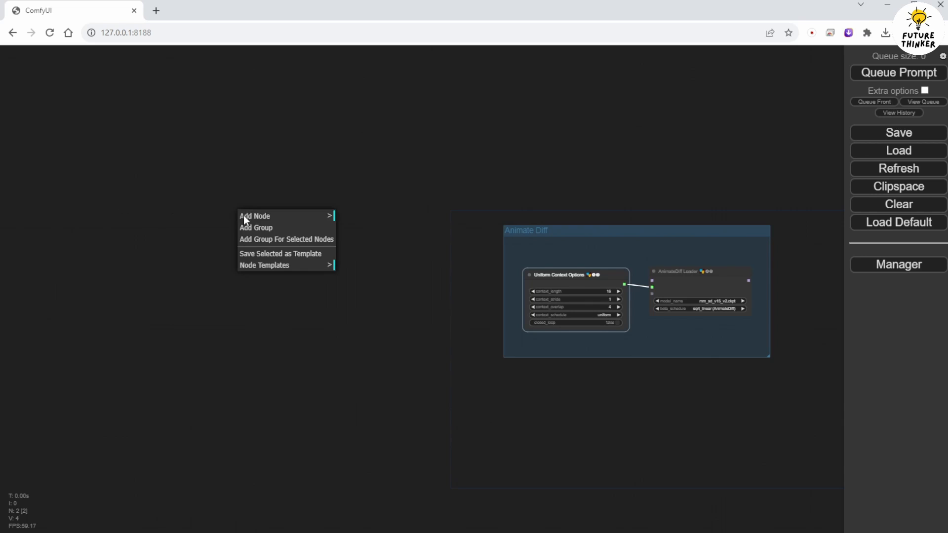
left_click(256, 218)
double_click(244, 170)
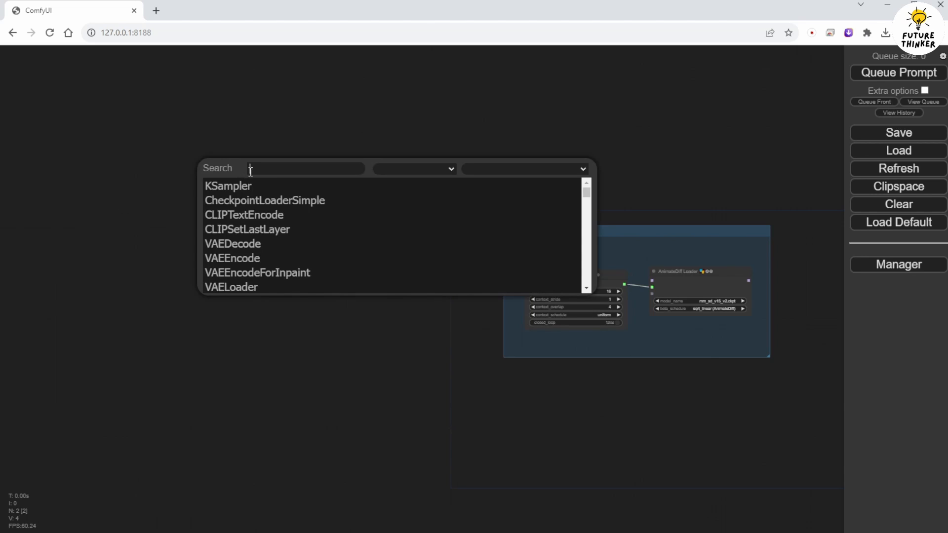
type("Chec")
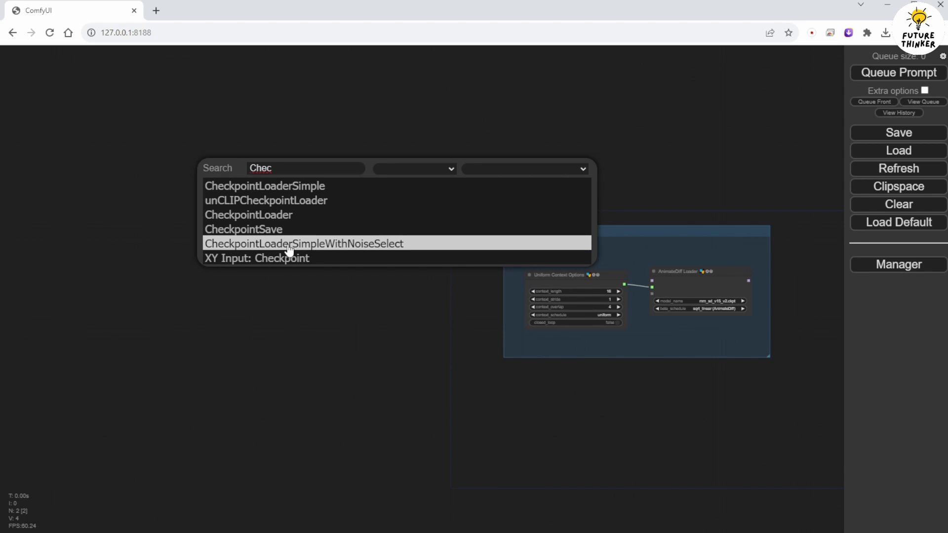
left_click(365, 244)
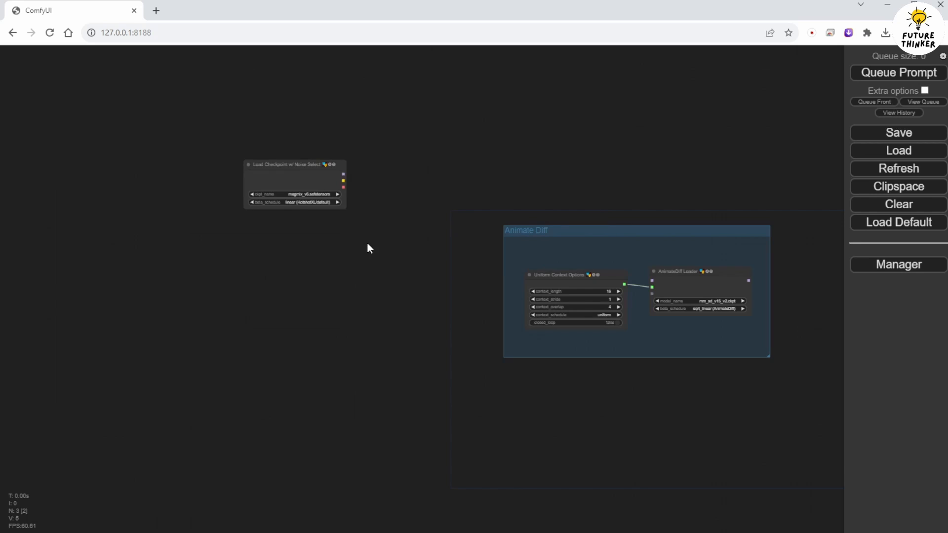
left_click_drag(295, 163, 322, 254)
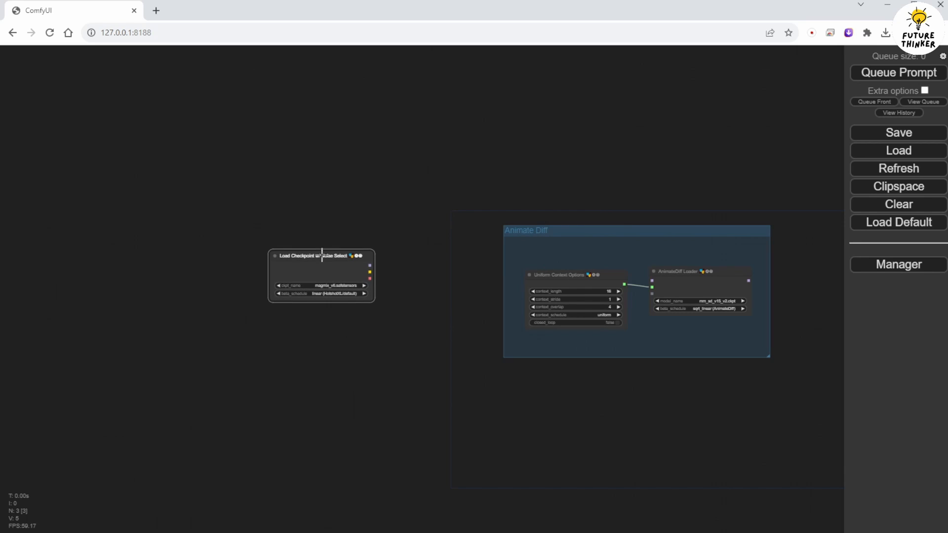
Set the checkpoint loader to revAnimated_v122.safetensors with the sqrt_linear (AnimateDiff) beta schedule
scroll(325, 246, "up", 4)
scroll(325, 246, "up", 3)
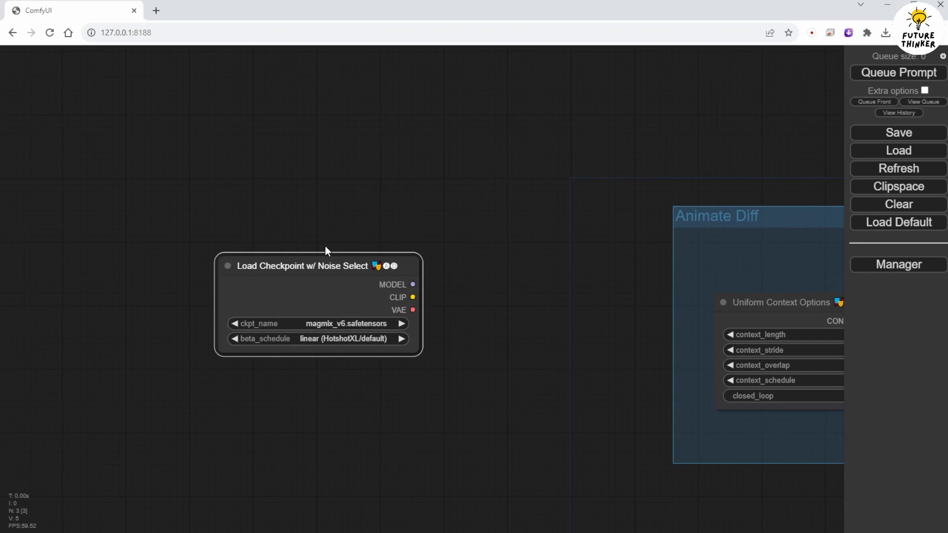
scroll(427, 224, "down", 1)
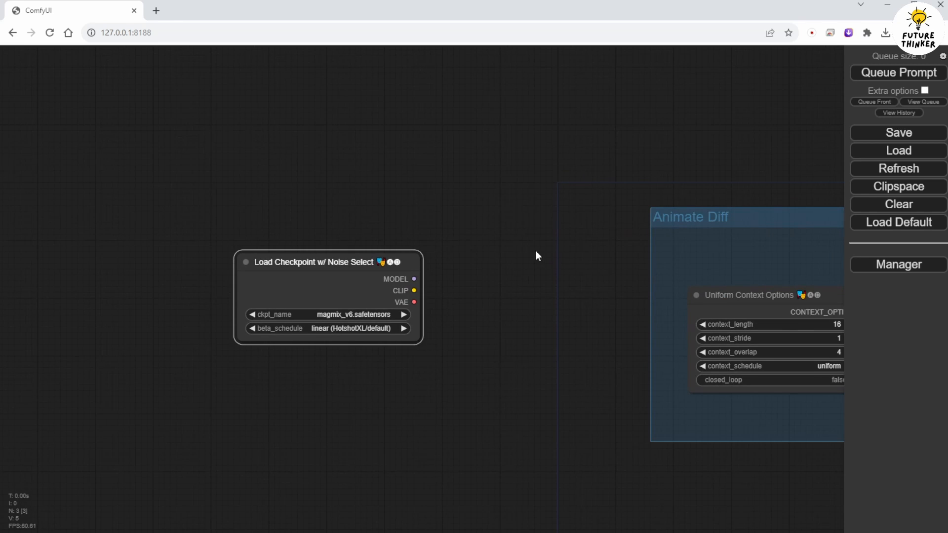
left_click_drag(537, 255, 385, 182)
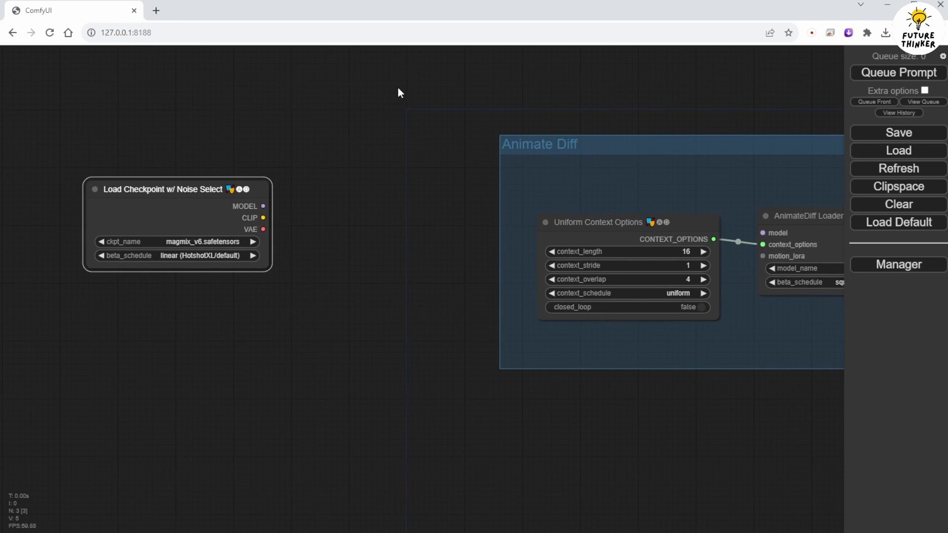
left_click_drag(398, 89, 471, 123)
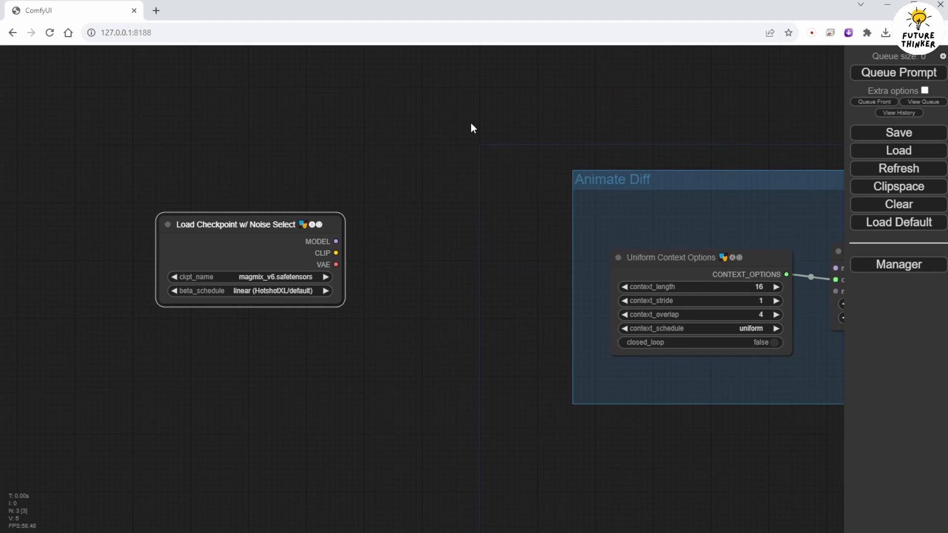
left_click(276, 276)
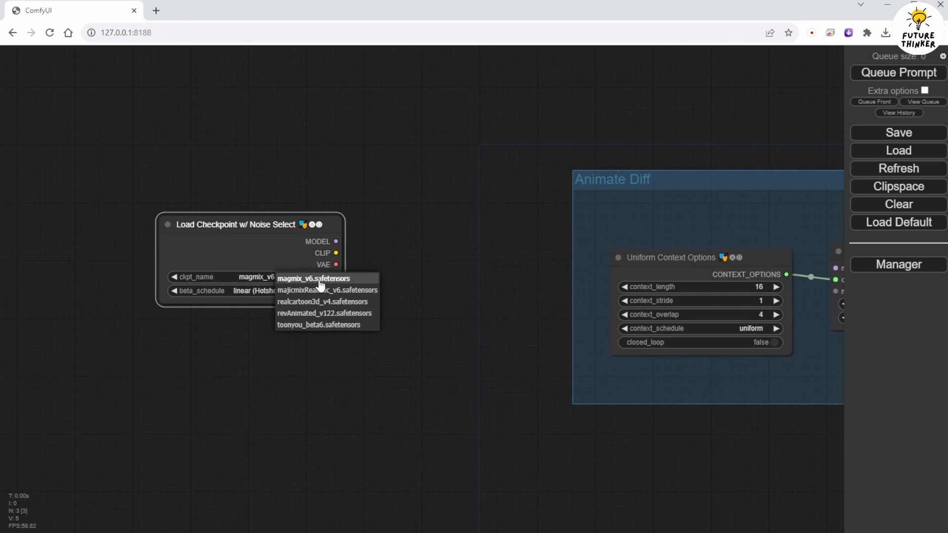
left_click(314, 314)
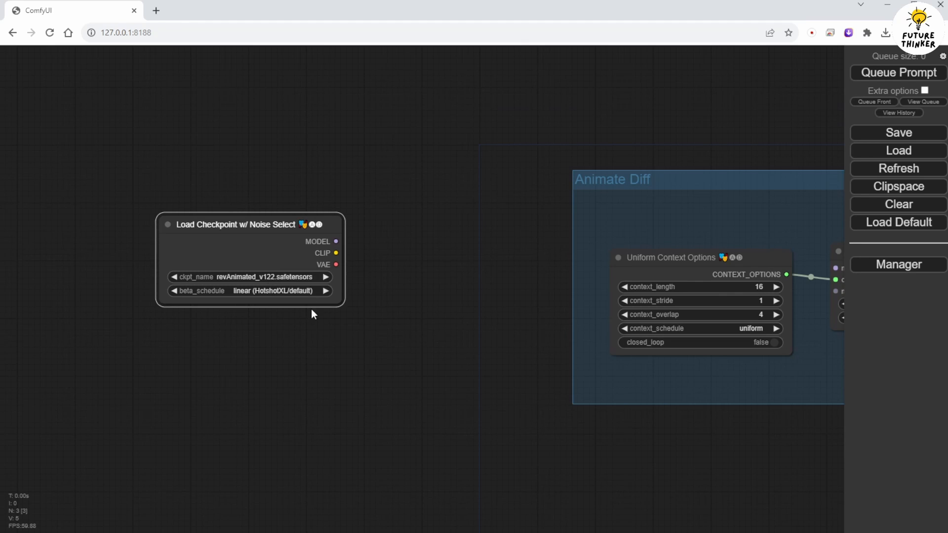
left_click(286, 291)
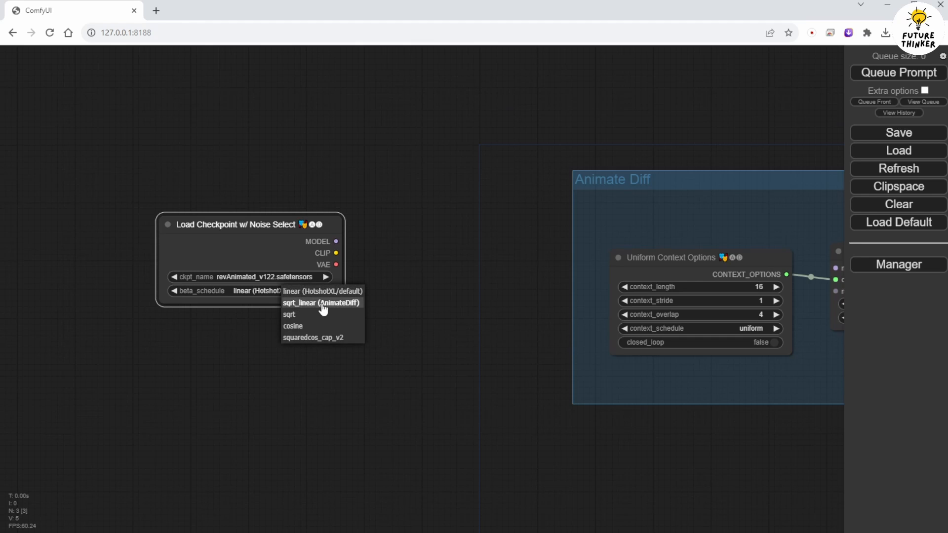
left_click(348, 303)
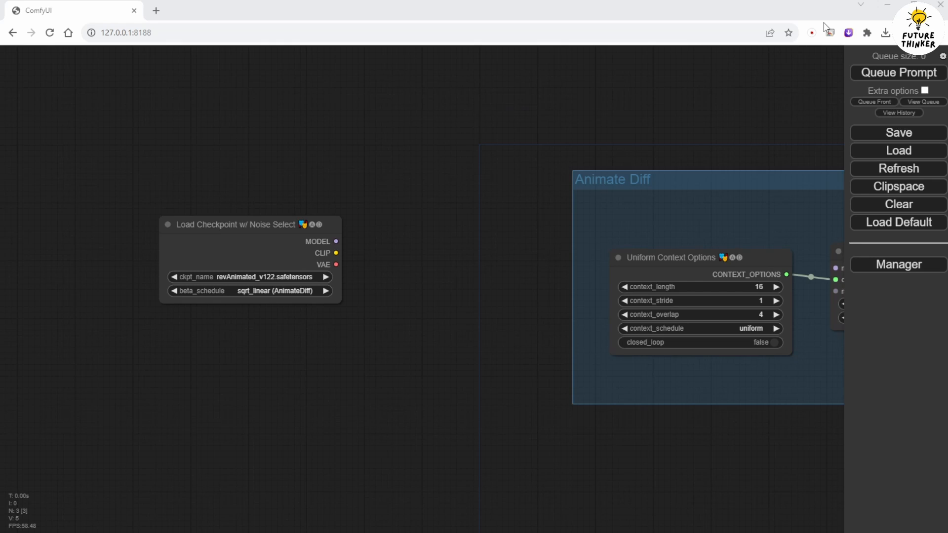
Add a VAELoader node and align it directly below the Load Checkpoint w/ Noise Select node
right_click(244, 349)
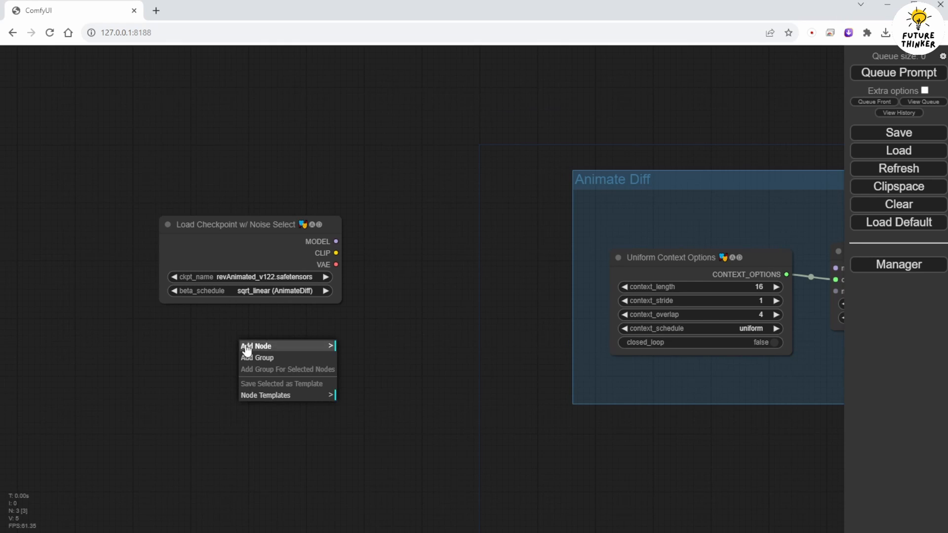
left_click(300, 348)
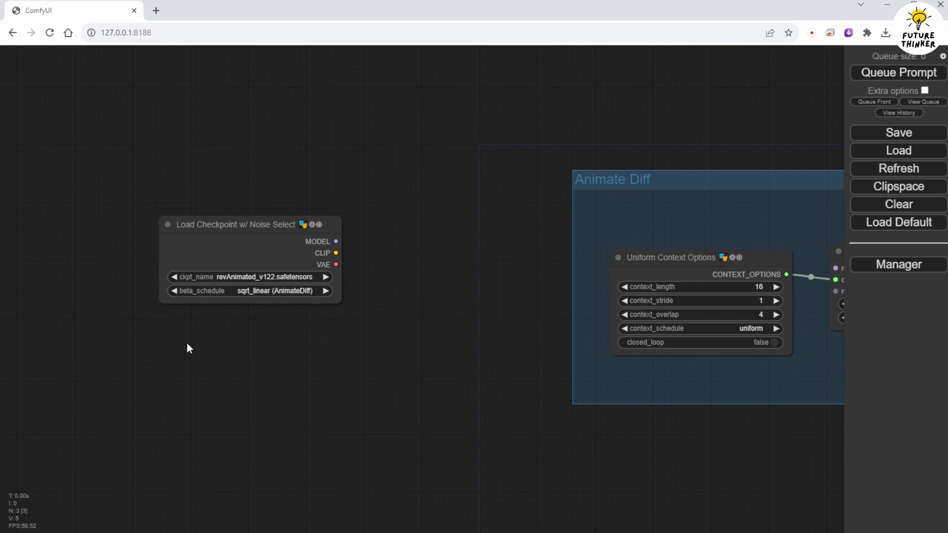
double_click(221, 357)
type("Load")
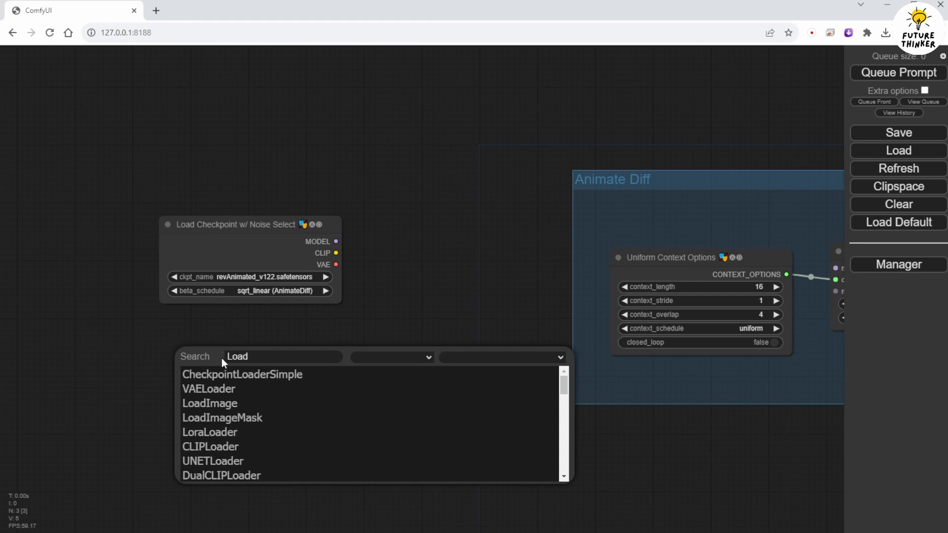
left_click(222, 388)
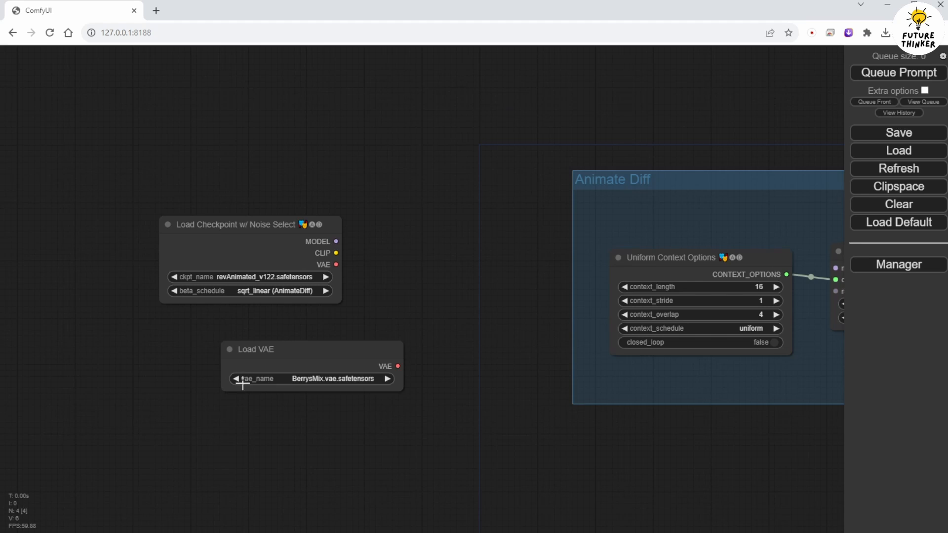
left_click_drag(324, 350, 264, 349)
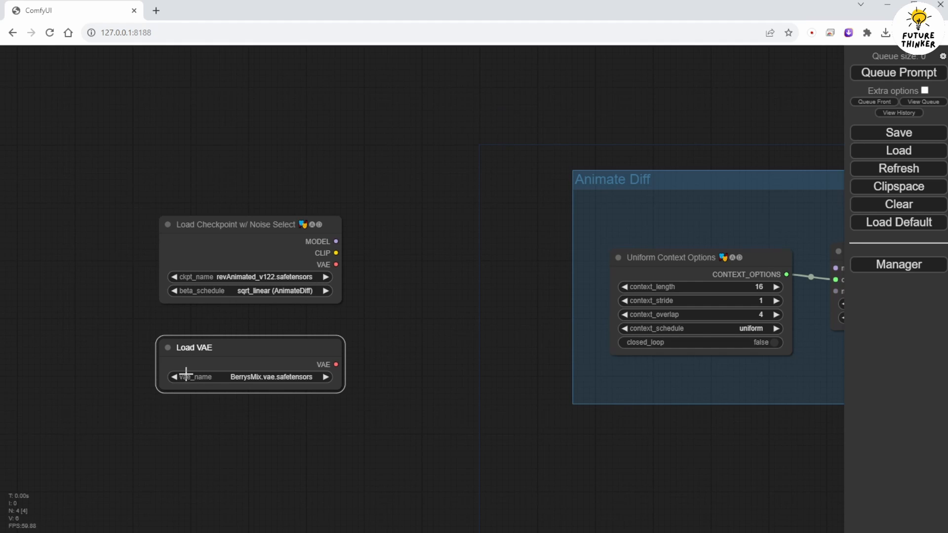
Select BerrysMix.vae.safetensors as the VAE in the Load VAE node
scroll(290, 380, "up", 4)
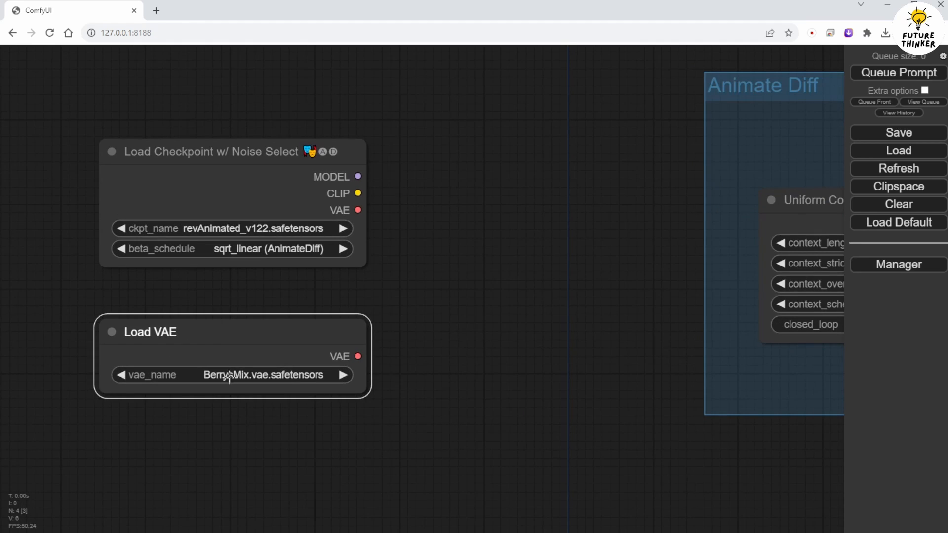
left_click(280, 376)
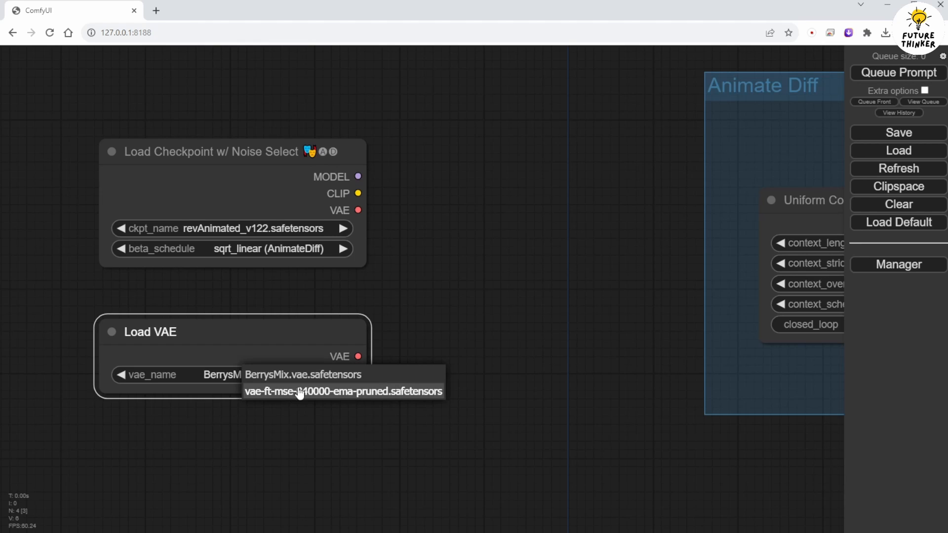
left_click(303, 375)
Add a VHS_LoadVideo node and align it directly above the Load Checkpoint w/ Noise Select node
scroll(414, 381, "down", 3)
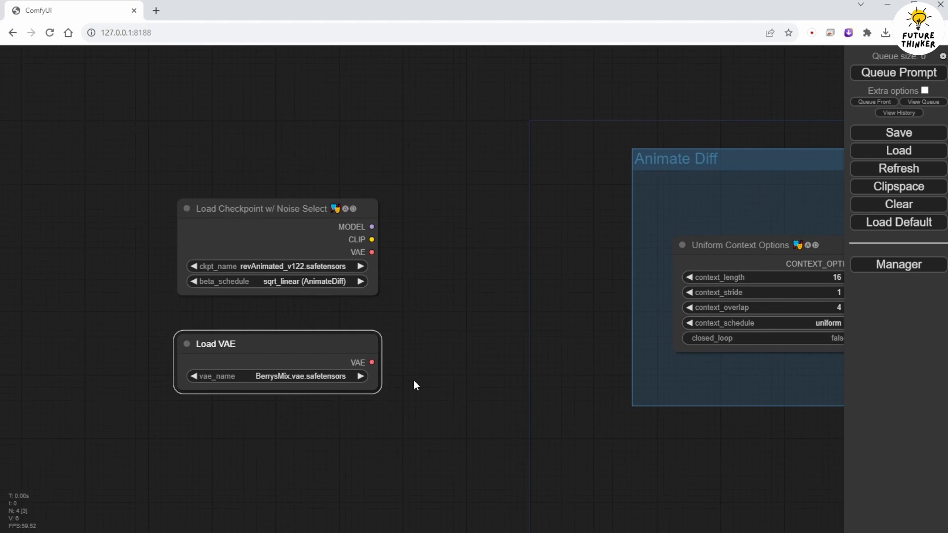
scroll(420, 378, "down", 1)
left_click_drag(435, 377, 332, 396)
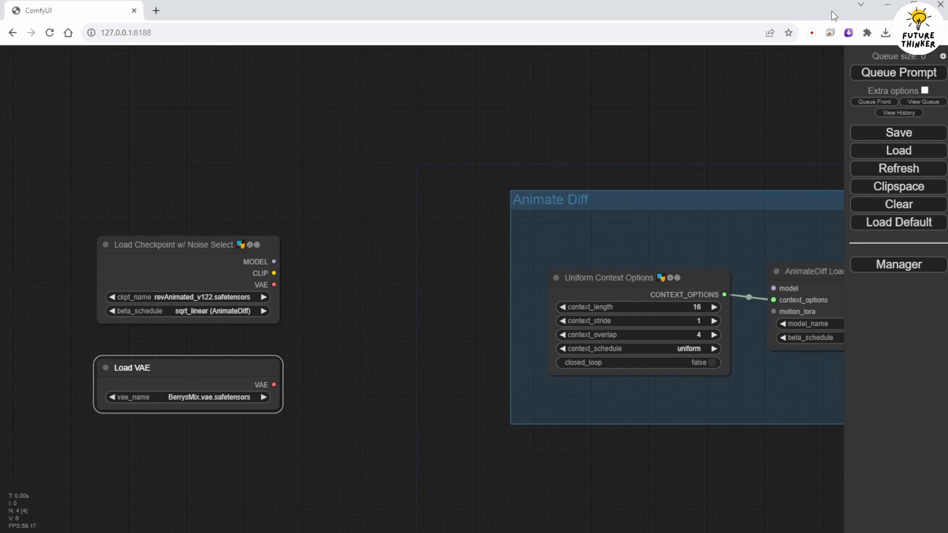
right_click(151, 97)
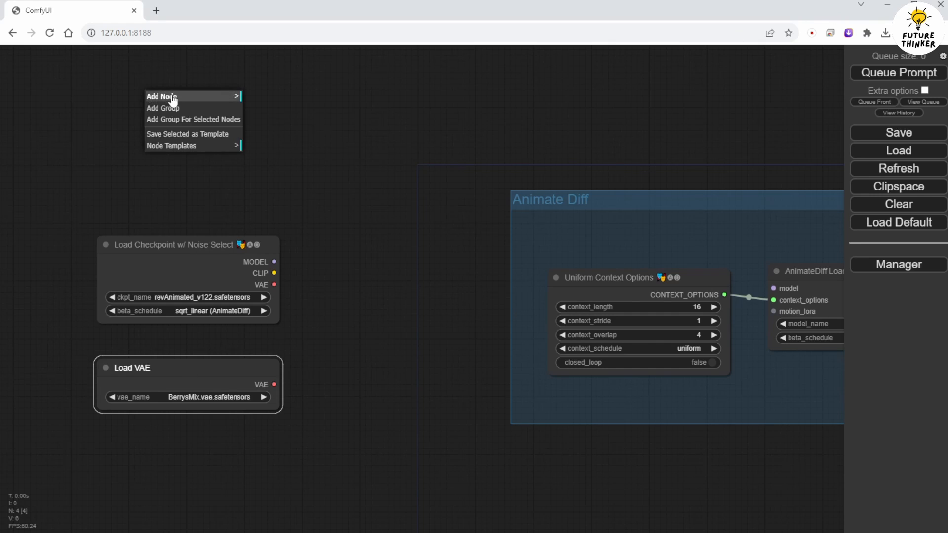
left_click(108, 114)
double_click(150, 111)
type("Loa")
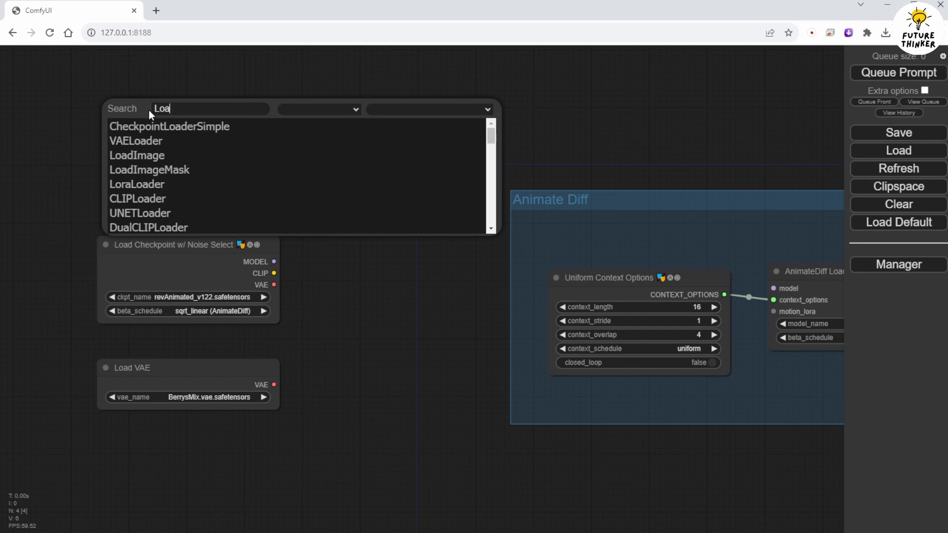
type("dVid")
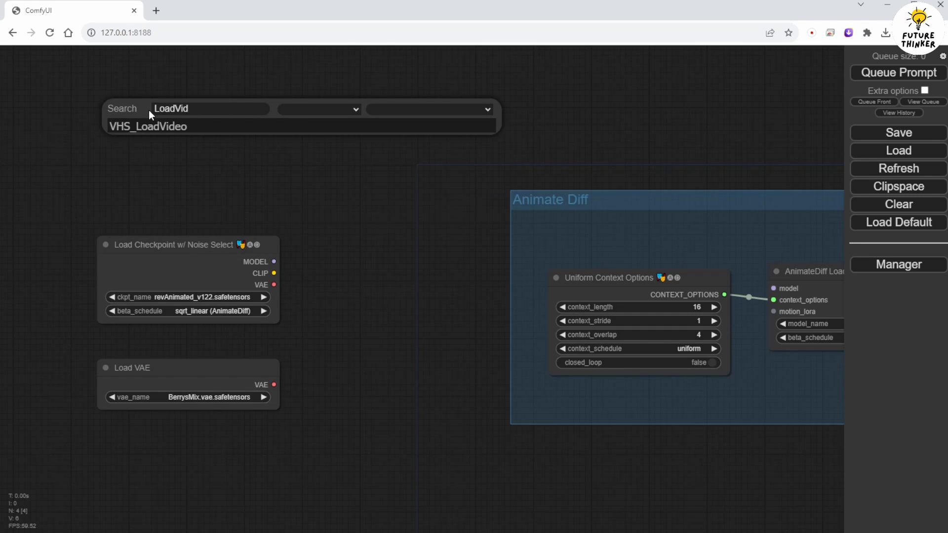
key("Down")
key("Return")
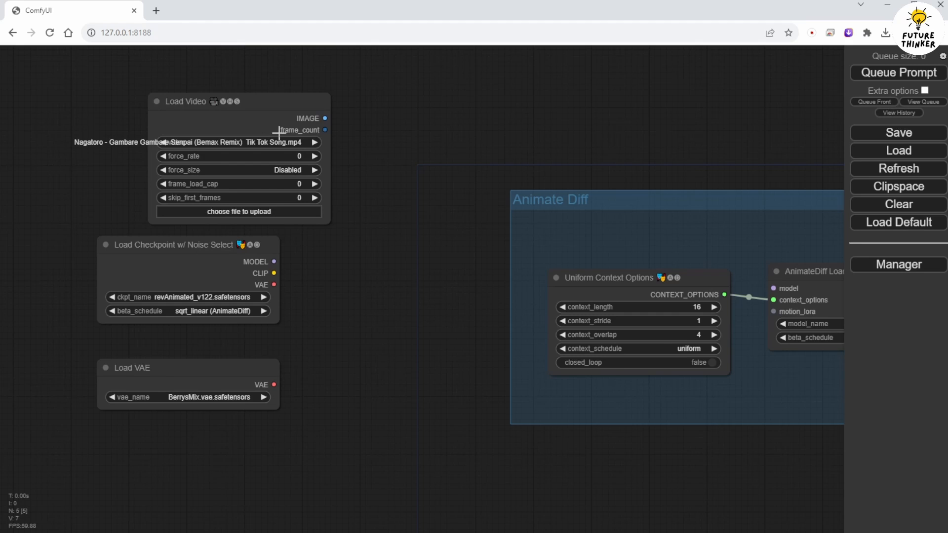
left_click_drag(272, 101, 222, 89)
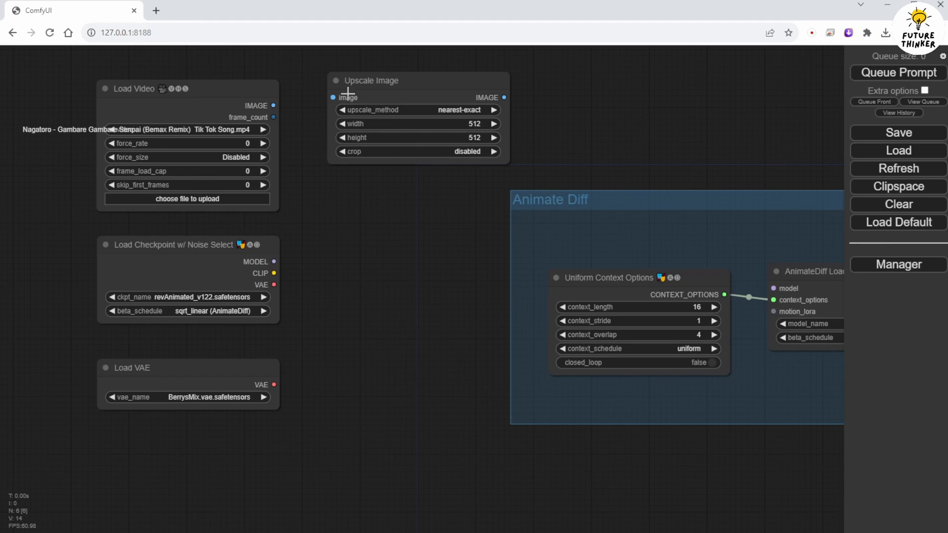
Align the Upscale Image node beside Load Video and connect the video's IMAGE output to its image input
left_click(389, 79)
left_click_drag(389, 79, 385, 87)
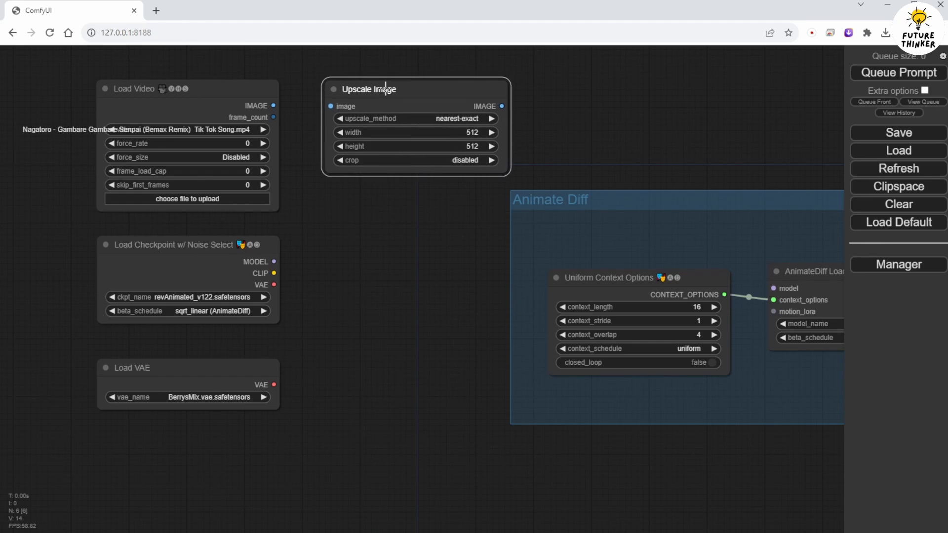
left_click_drag(273, 106, 331, 105)
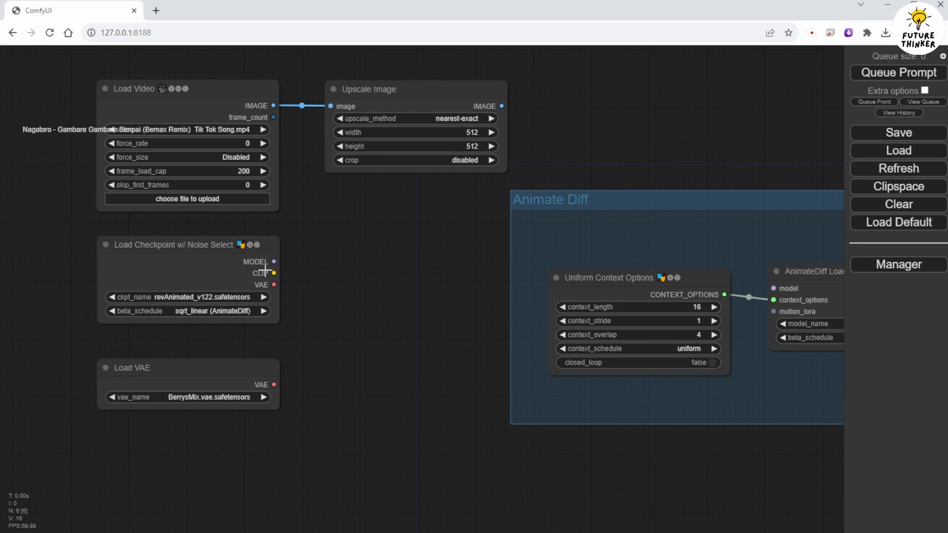
Connect the checkpoint loader's MODEL output to the AnimateDiff Loader's model input
left_click_drag(274, 262, 773, 288)
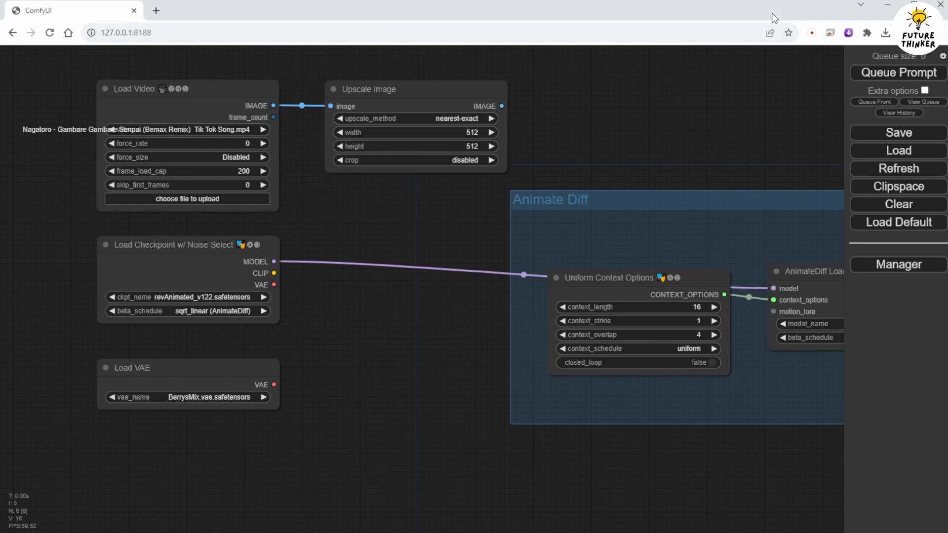
Add a BatchPromptSchedule node between the loader nodes and the Animate Diff group
left_click_drag(274, 273, 441, 443)
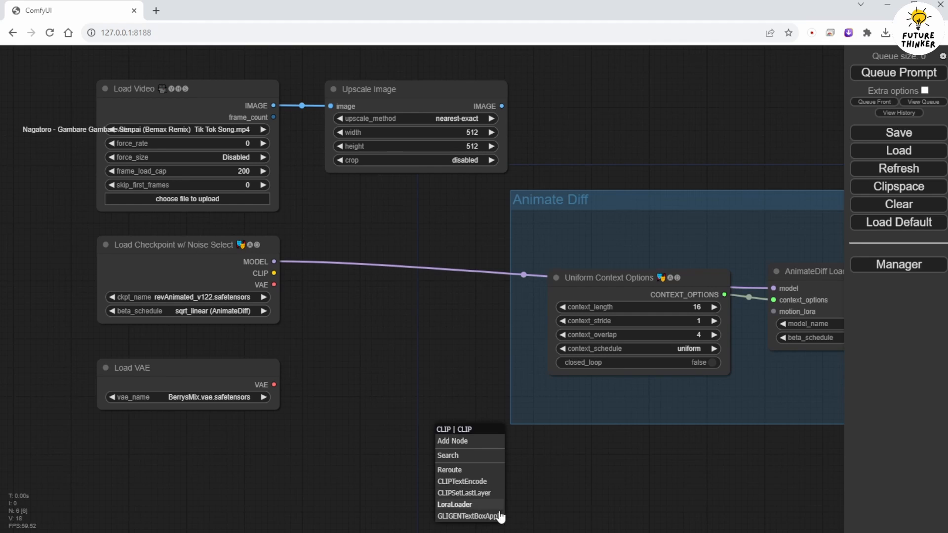
double_click(451, 402)
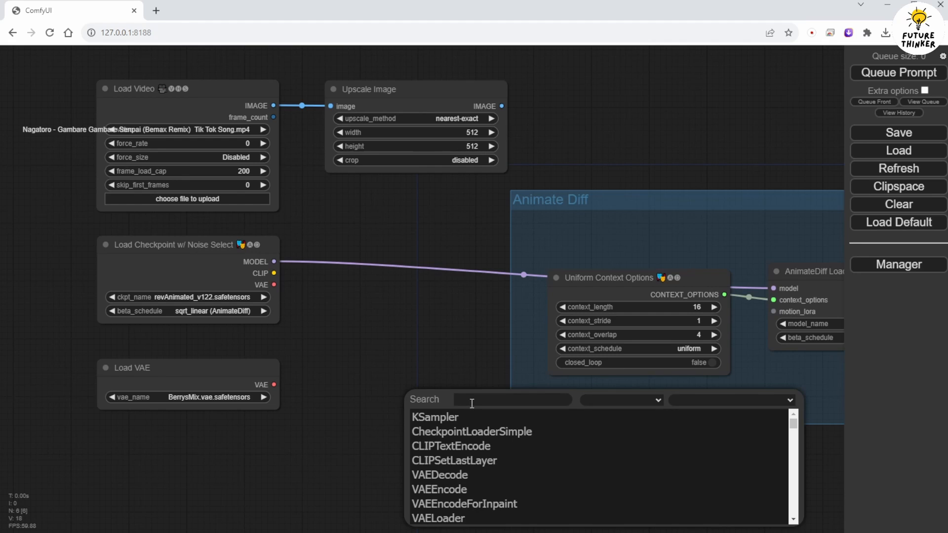
type("B")
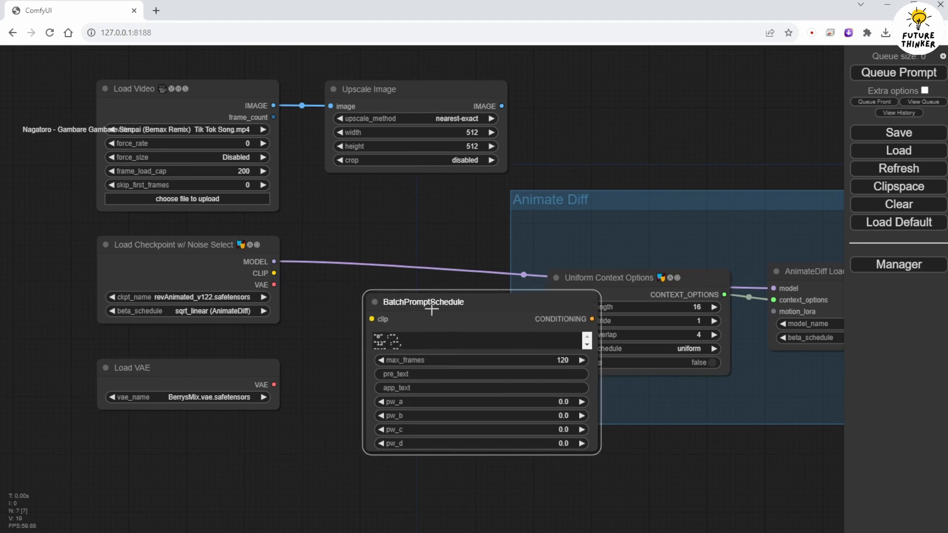
left_click_drag(432, 309, 405, 401)
Move the Animate Diff group right to make room and place the BatchPromptSchedule node left of it, enlarging its prompt area
left_click_drag(408, 340, 298, 202)
left_click_drag(323, 263, 463, 310)
left_click_drag(511, 69, 732, 66)
left_click_drag(530, 313, 533, 86)
left_click_drag(606, 232, 611, 307)
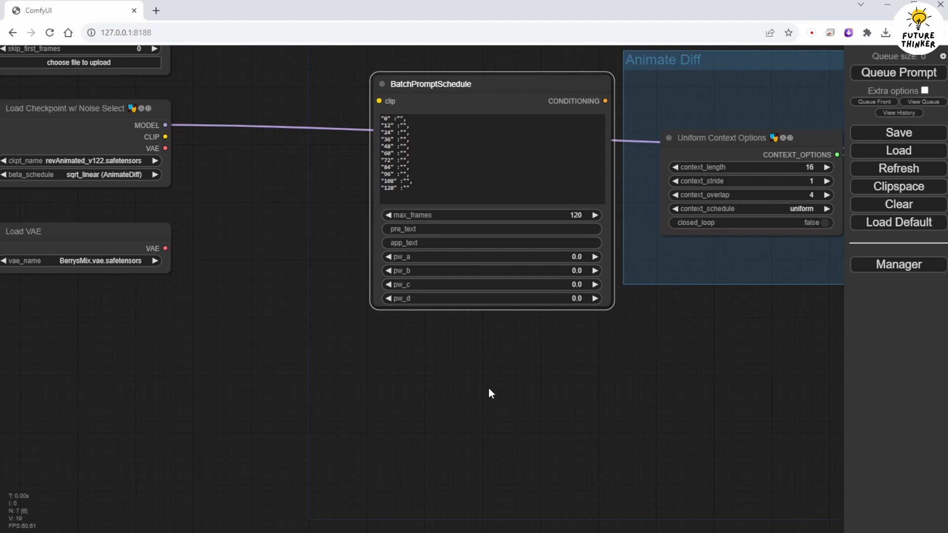
Enter the BatchPromptSchedule prompts "sun light" at frame 0, "raining" at frame 12 and "lightning" at frame 24
scroll(298, 148, "up", 5)
left_click_drag(296, 155, 231, 250)
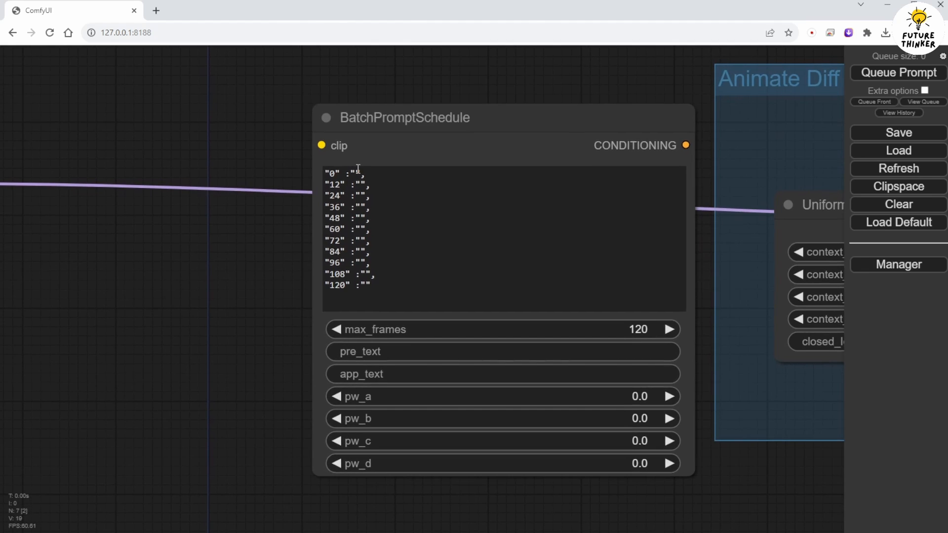
scroll(314, 260, "down", 1)
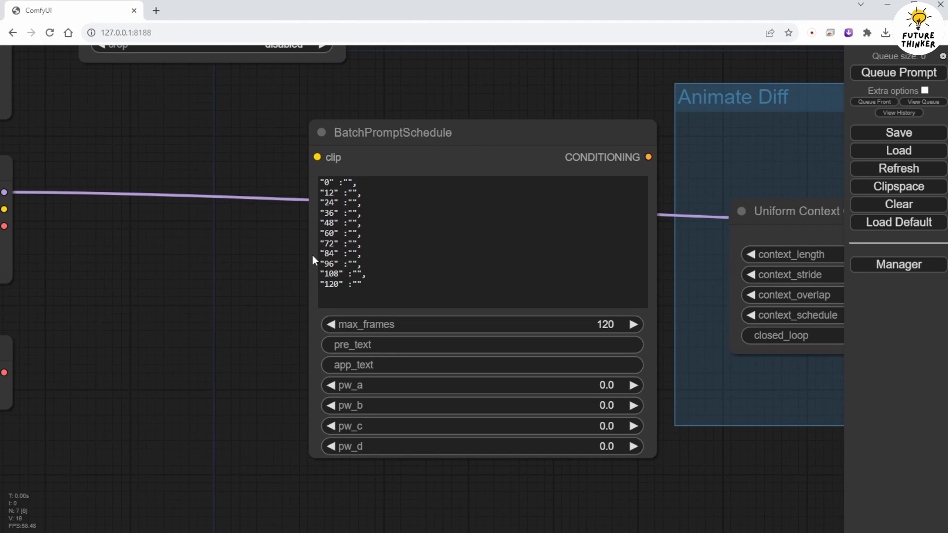
left_click(351, 182)
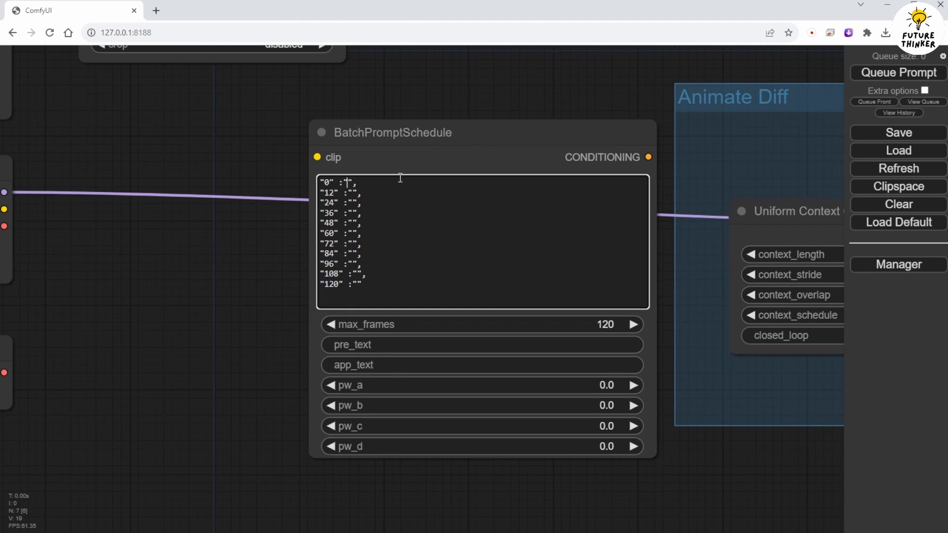
type("sung")
key("BackSpace")
type("lightning")
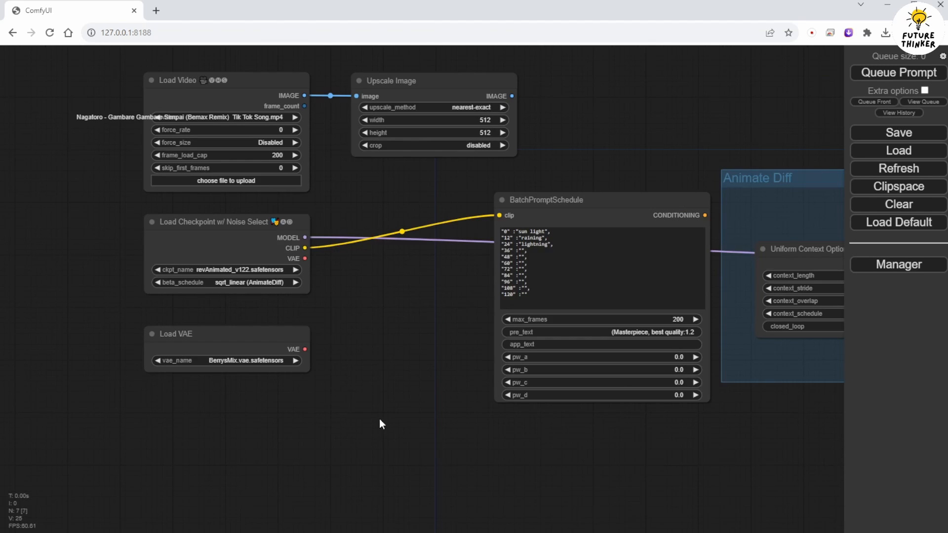
Add a CLIPTextEncode node below BatchPromptSchedule and connect its clip input to the checkpoint loader's CLIP output
double_click(358, 410)
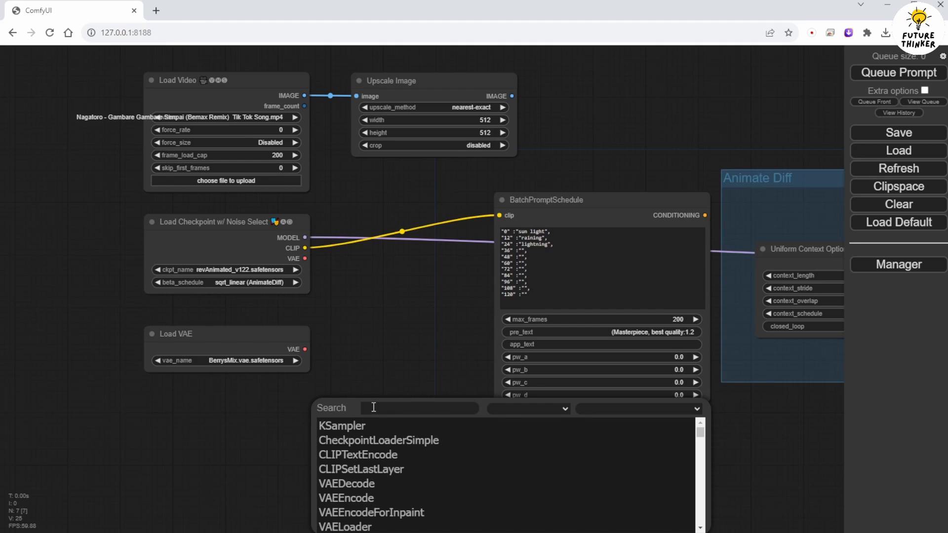
type("Cli")
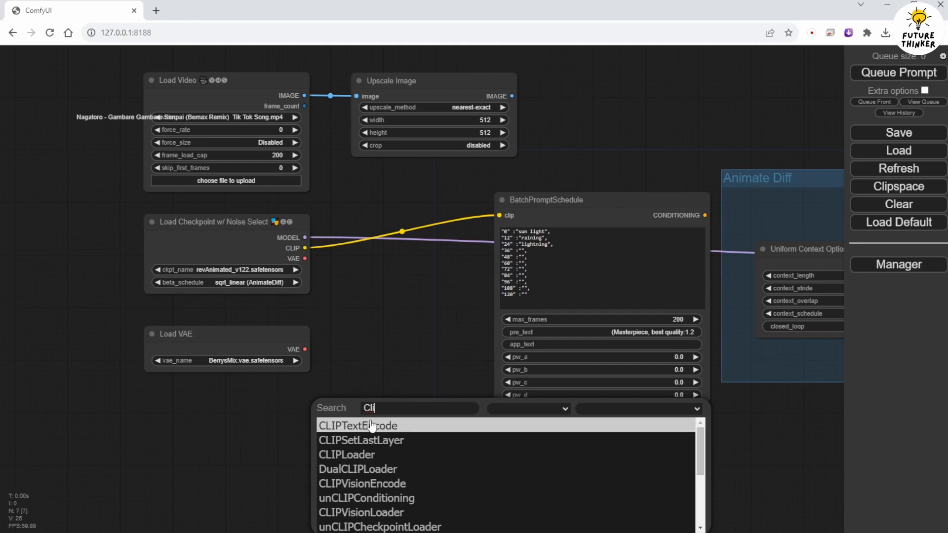
left_click(370, 426)
left_click_drag(434, 404, 571, 423)
left_click_drag(503, 437, 305, 248)
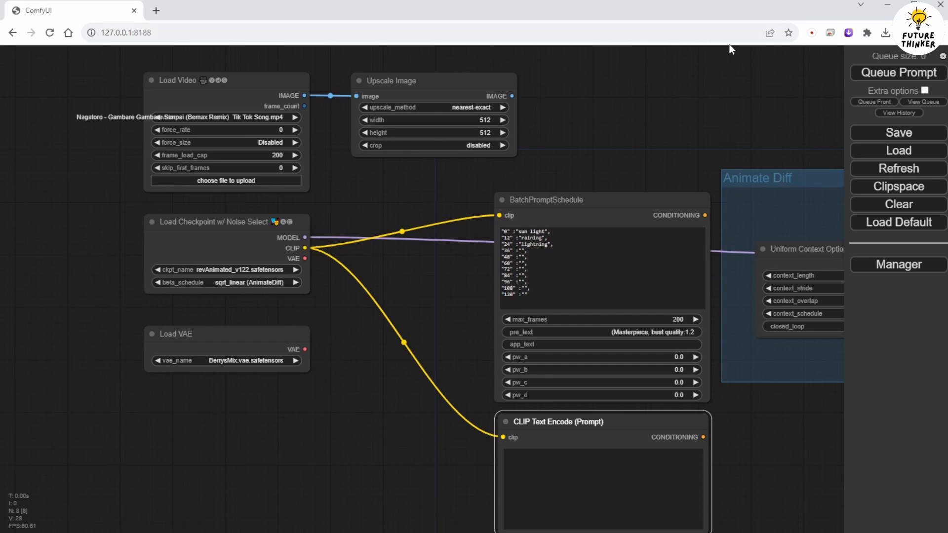
Move the Animate Diff group farther right to leave a wide empty area beside the prompt nodes
left_click_drag(625, 128, 397, 134)
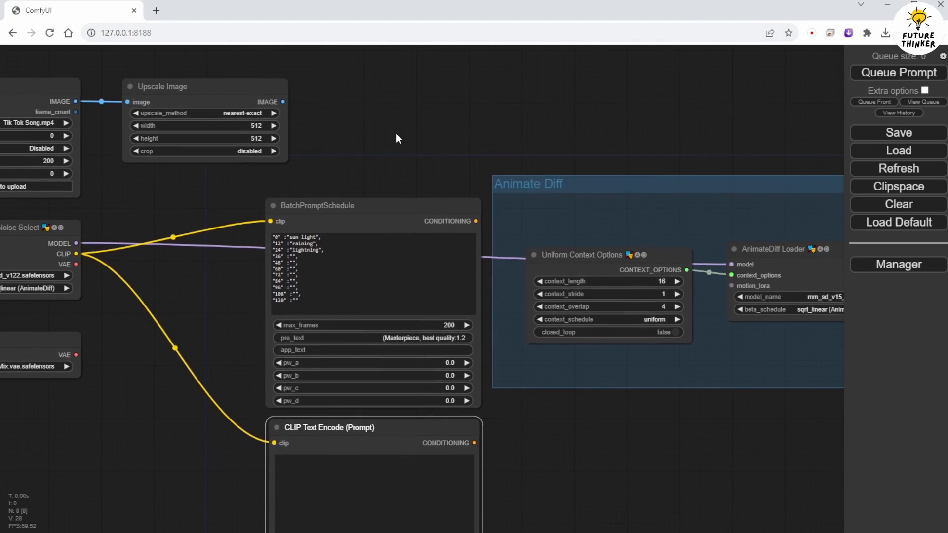
left_click_drag(546, 190, 811, 193)
left_click_drag(543, 155, 309, 149)
left_click_drag(627, 183, 821, 174)
left_click_drag(391, 131, 490, 137)
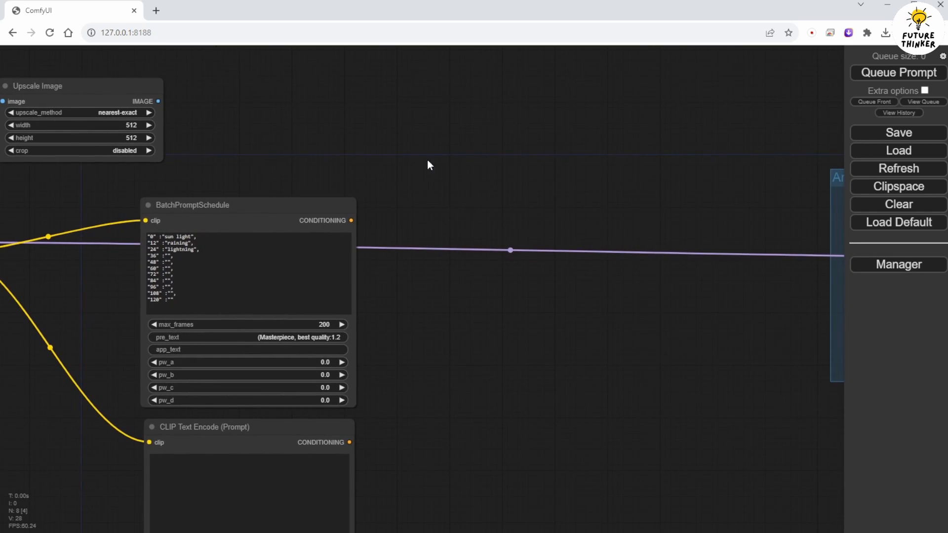
Add a ControlNetApplyAdvanced node and place it just right of the BatchPromptSchedule node
right_click(428, 178)
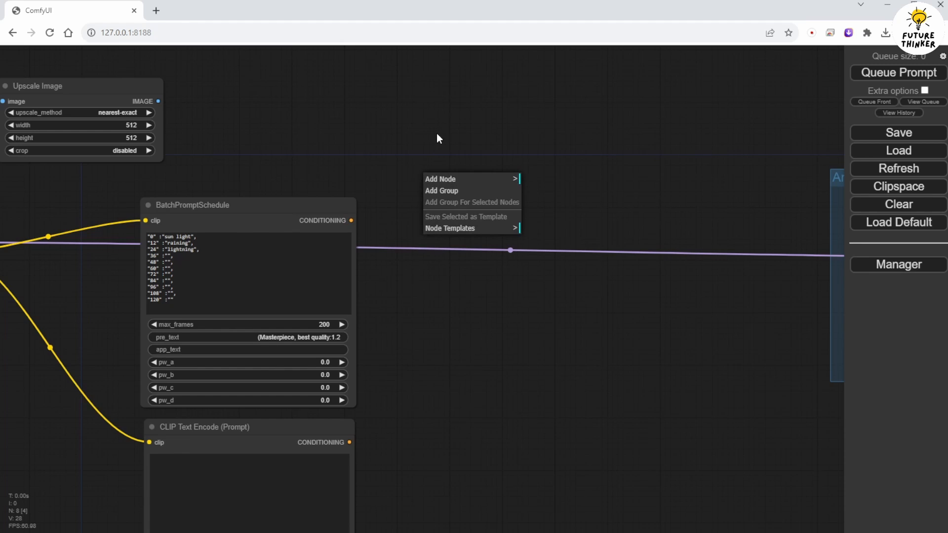
left_click(476, 176)
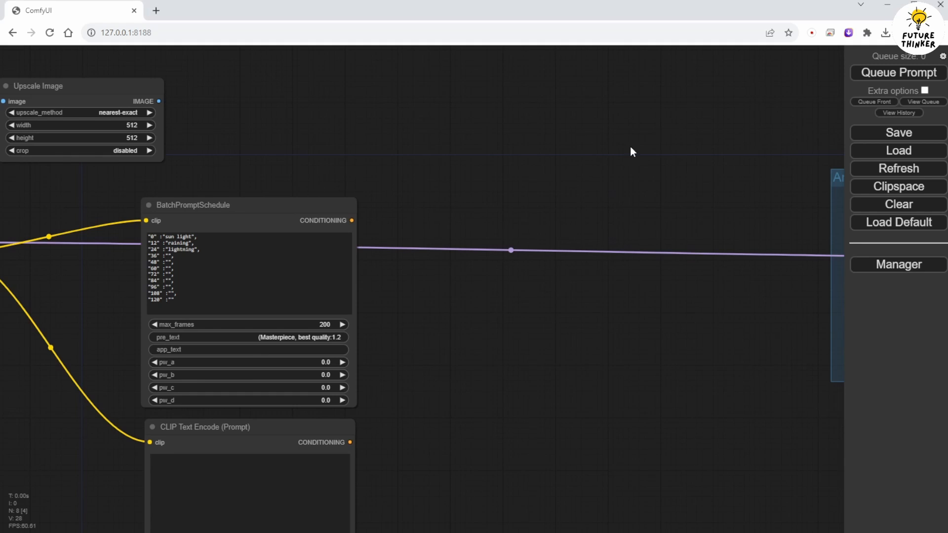
double_click(545, 184)
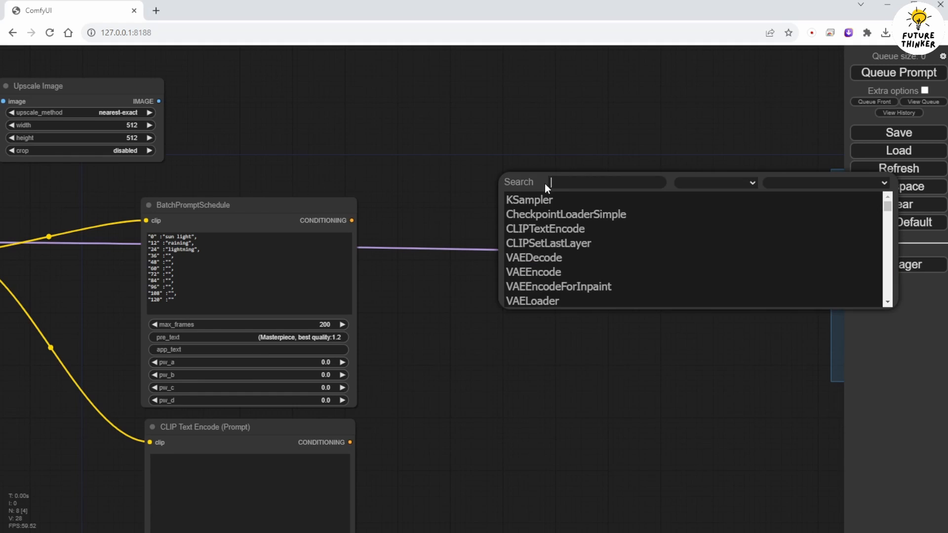
type("ControlNetApplyAdvanced")
left_click(580, 195)
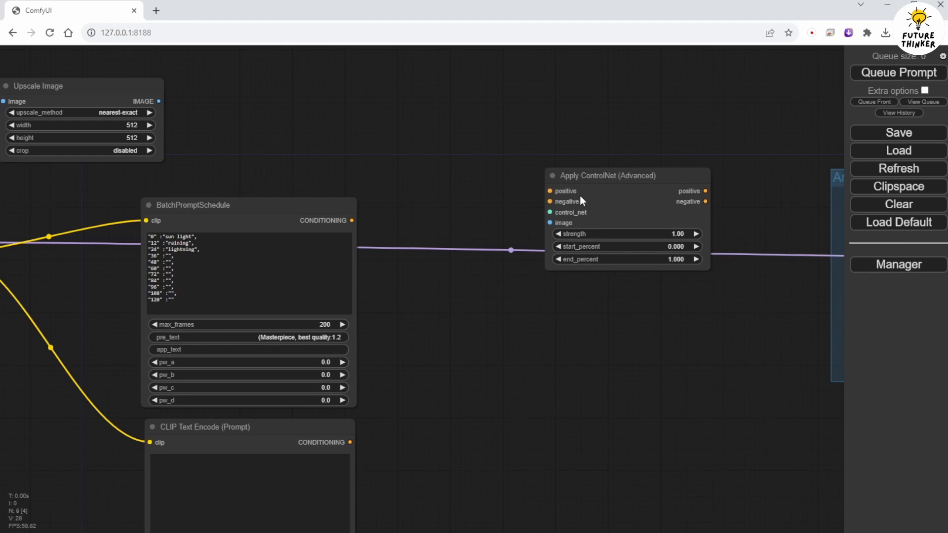
left_click_drag(597, 179, 469, 208)
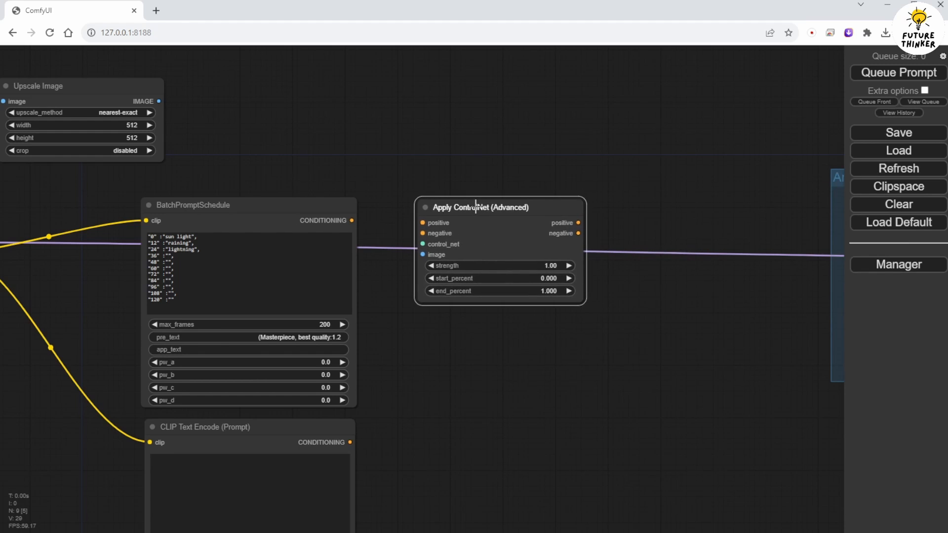
Connect the BatchPromptSchedule conditioning to Apply ControlNet's positive input and the CLIP Text Encode conditioning to its negative input
left_click_drag(352, 220, 423, 223)
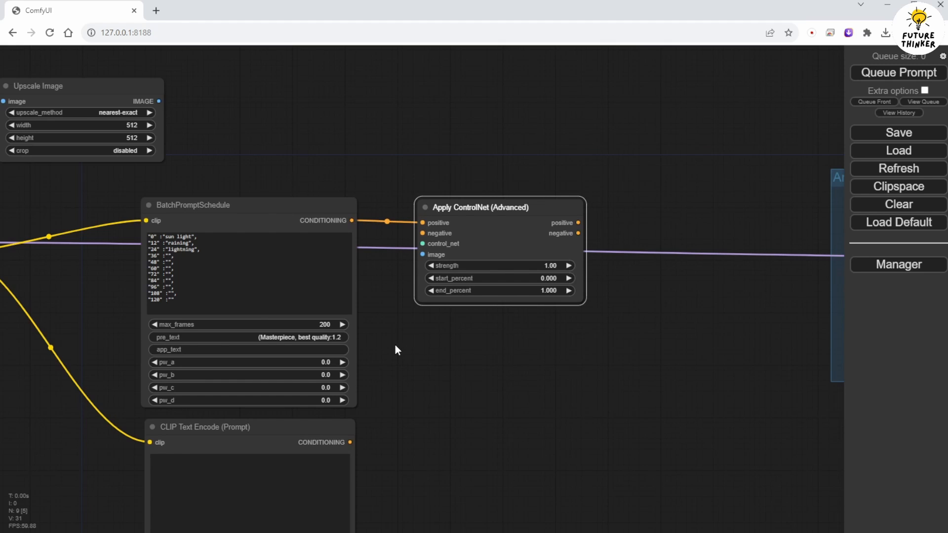
left_click_drag(350, 442, 418, 233)
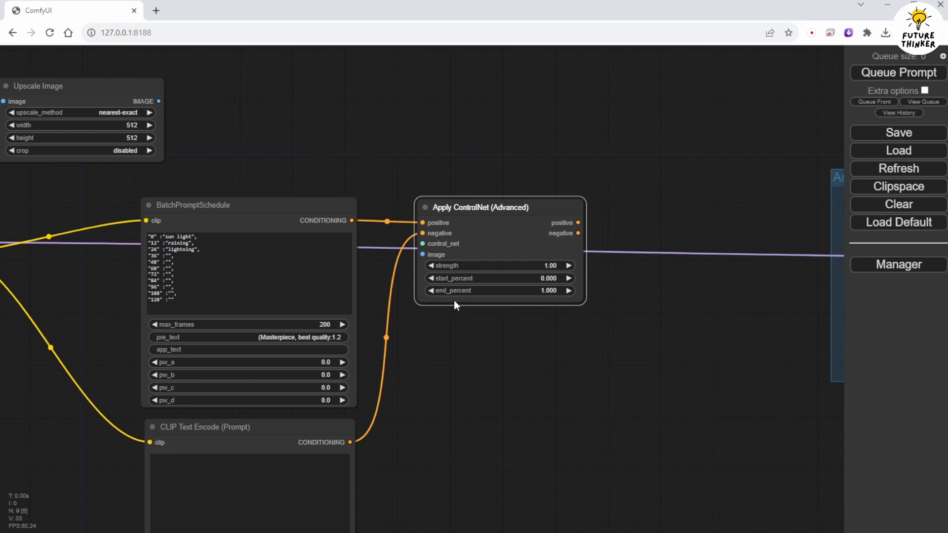
Move Apply ControlNet (Advanced) lower and add a ControlNetLoader node above it, linked to its control_net input
left_click_drag(526, 207, 572, 331)
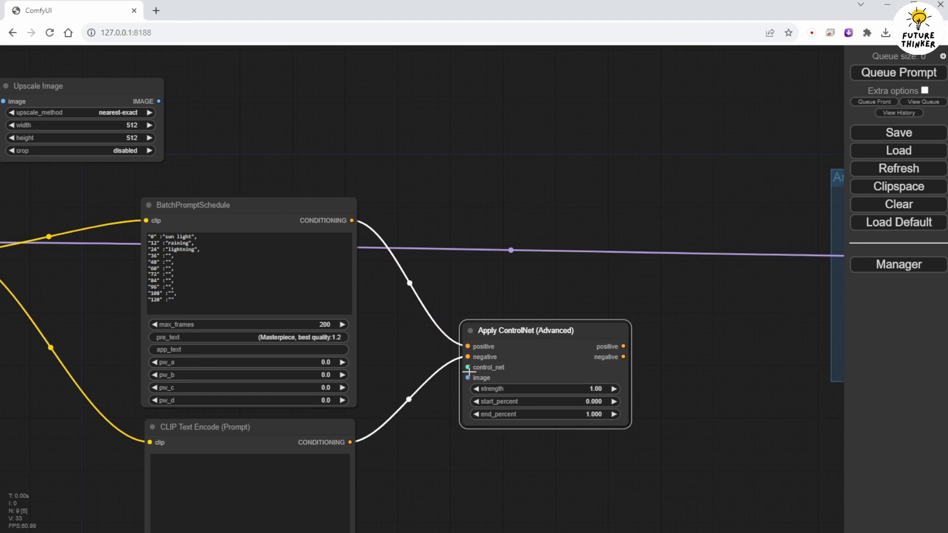
left_click_drag(468, 366, 448, 190)
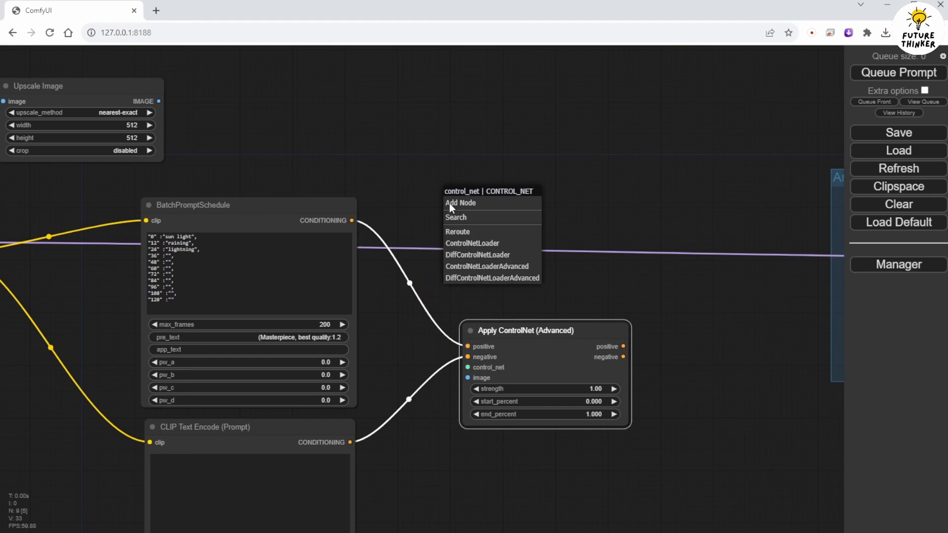
left_click(489, 244)
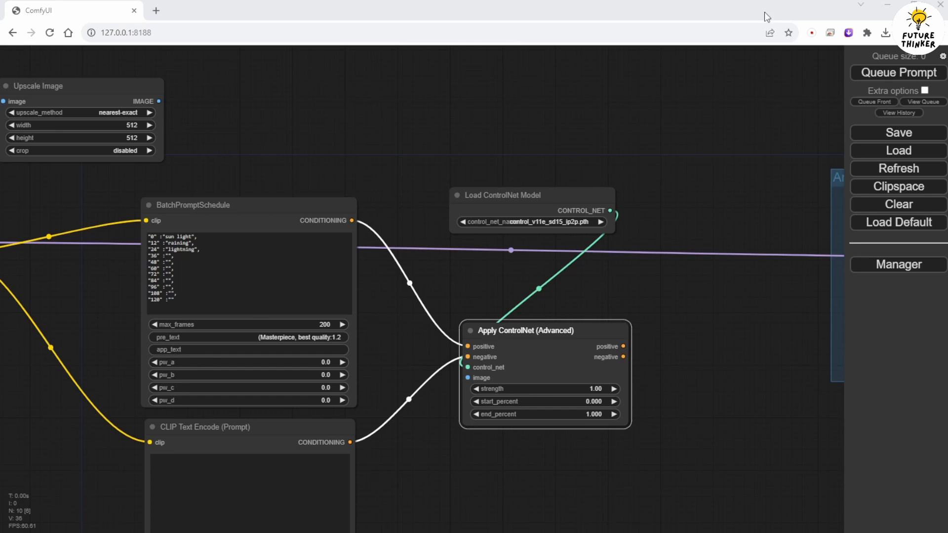
Choose control_v11p_sd15_lineart.pth as the model in the Load ControlNet Model node
left_click(573, 222)
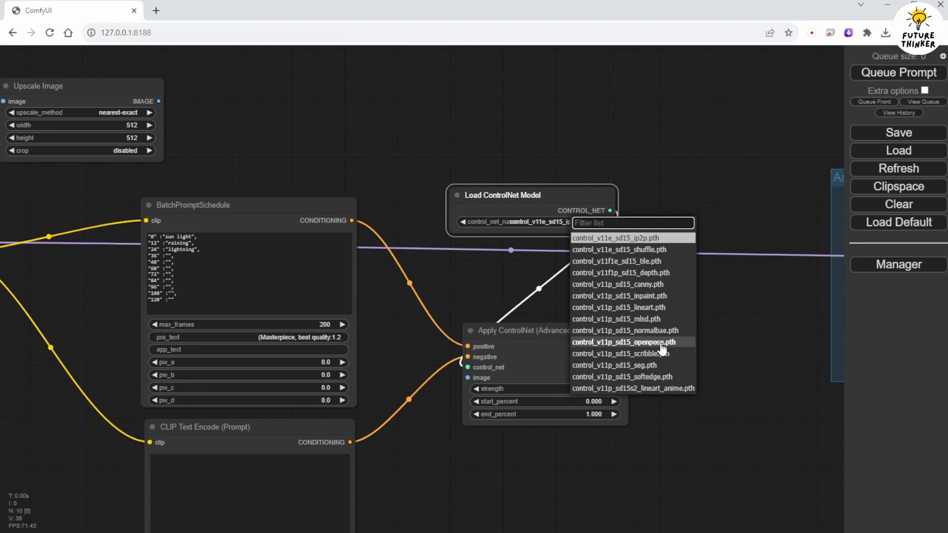
left_click(653, 306)
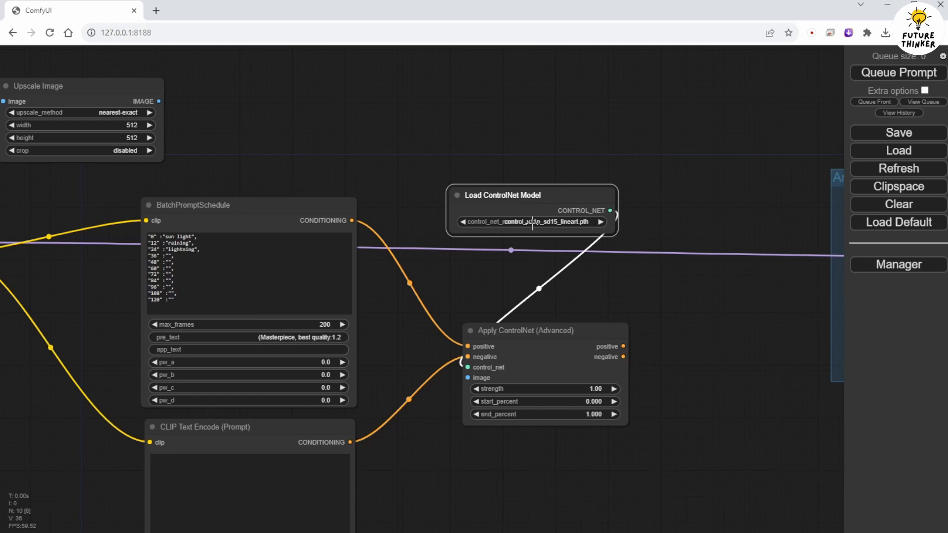
Examine the models selected in the Load Checkpoint w/ Noise Select and Load VAE nodes
left_click_drag(366, 159, 444, 62)
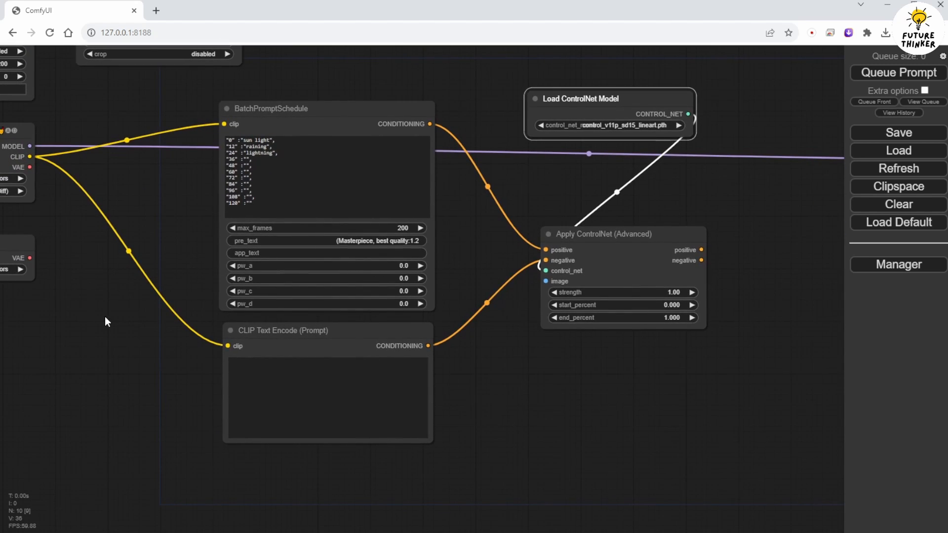
left_click_drag(104, 322, 403, 387)
scroll(248, 262, "up", 3)
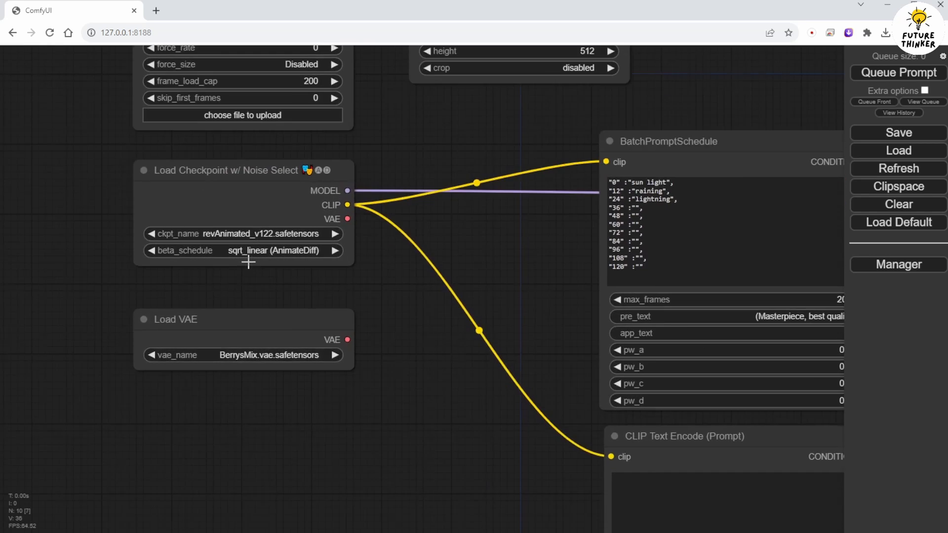
scroll(248, 262, "up", 3)
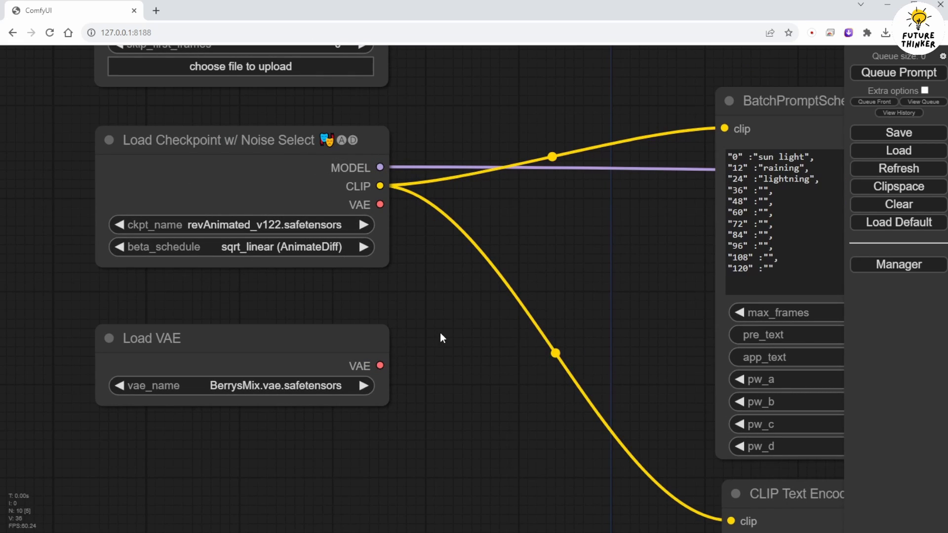
scroll(441, 338, "down", 2)
scroll(440, 333, "down", 2)
Move the Load ControlNet Model node down so it sits directly above Apply ControlNet (Advanced)
left_click_drag(466, 461, 81, 469)
left_click_drag(583, 246, 480, 264)
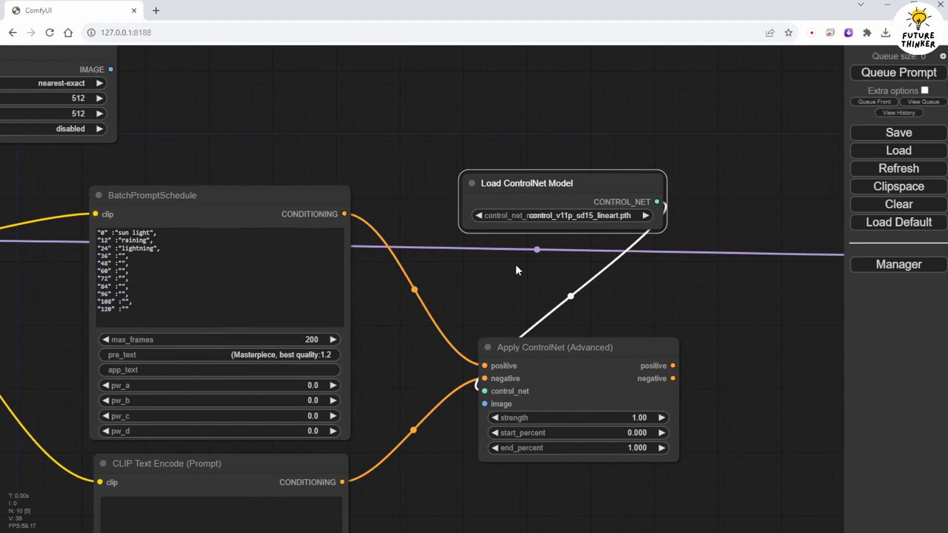
scroll(516, 267, "up", 2)
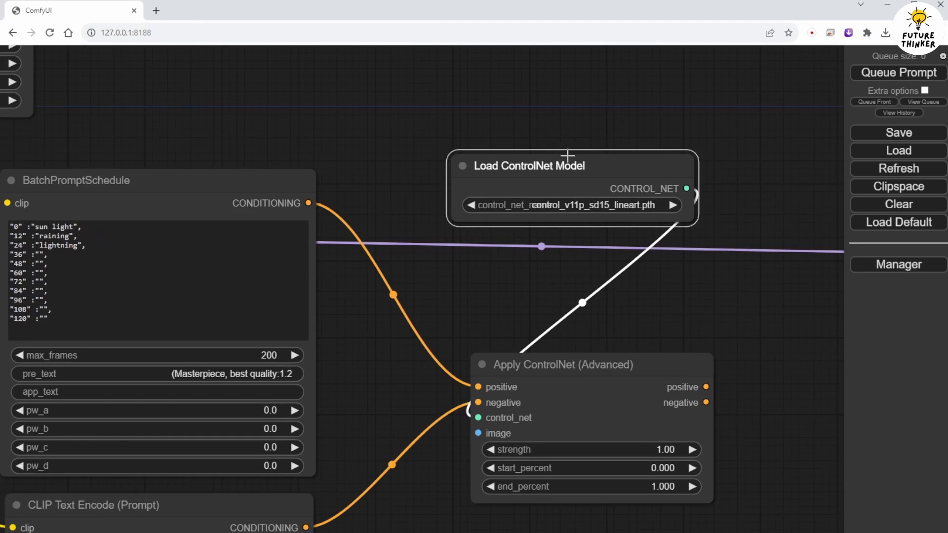
left_click_drag(568, 156, 584, 258)
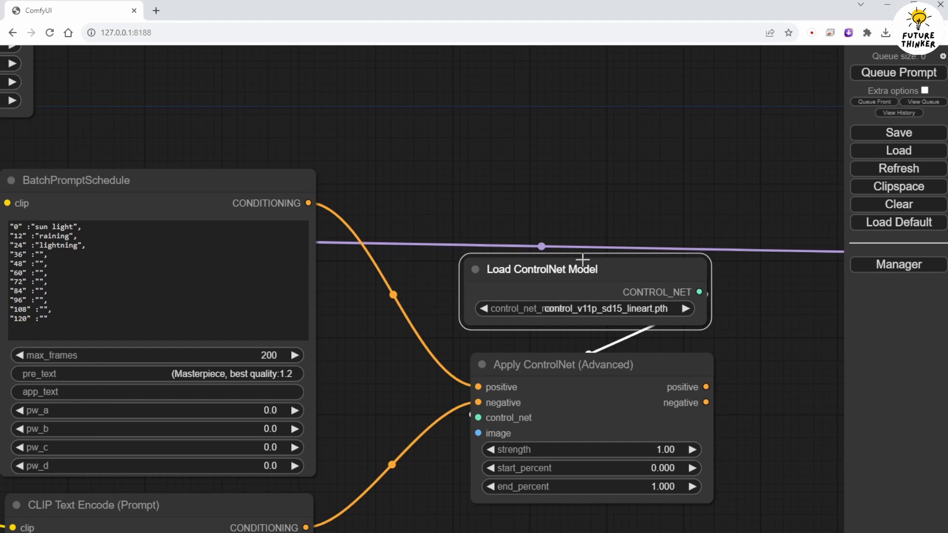
Add a LineArtPreprocessor node in the empty space above the Load ControlNet Model node
scroll(570, 180, "down", 4)
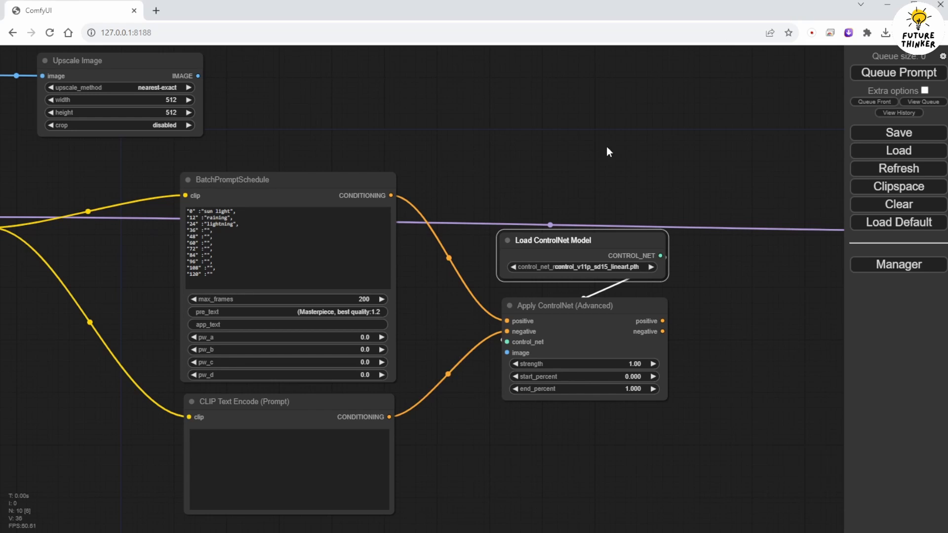
left_click(515, 226)
right_click(517, 157)
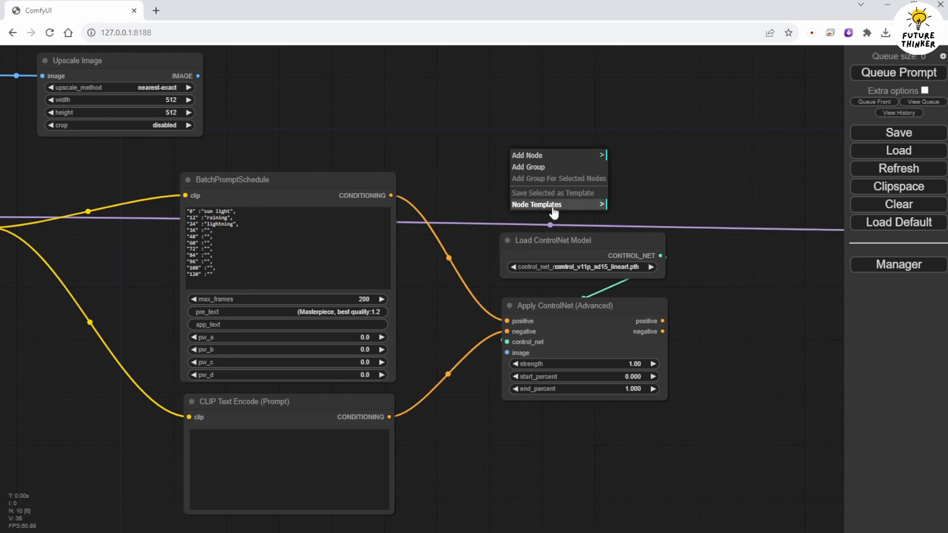
double_click(481, 139)
type("LineArtPreprocessor")
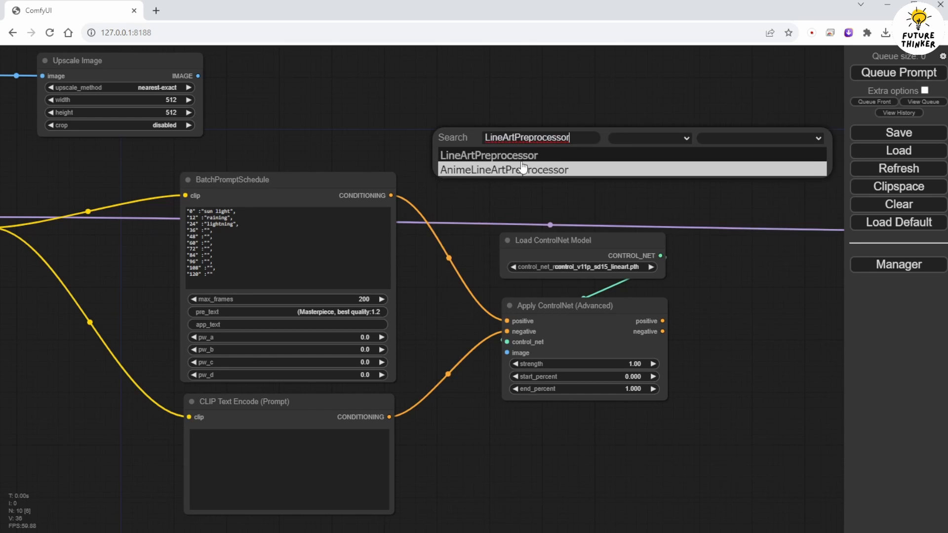
left_click(558, 158)
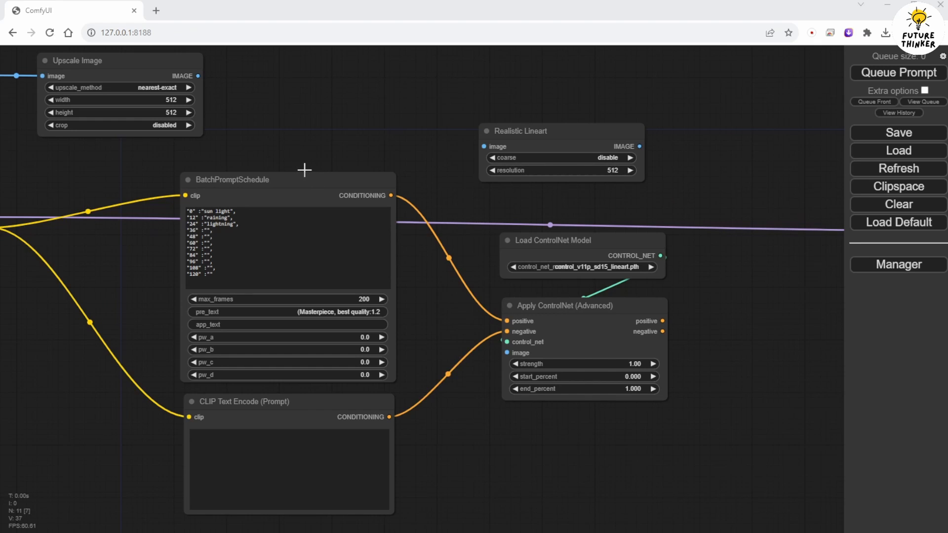
Connect Upscale Image's output to Realistic Lineart's image input, and Realistic Lineart's output to the image input of Apply ControlNet (Advanced)
left_click_drag(364, 114, 390, 135)
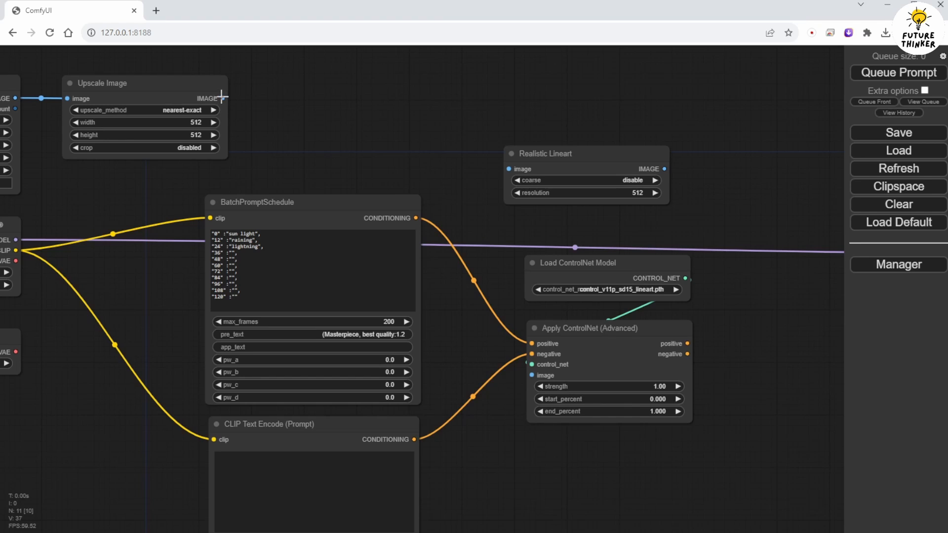
left_click_drag(223, 98, 509, 169)
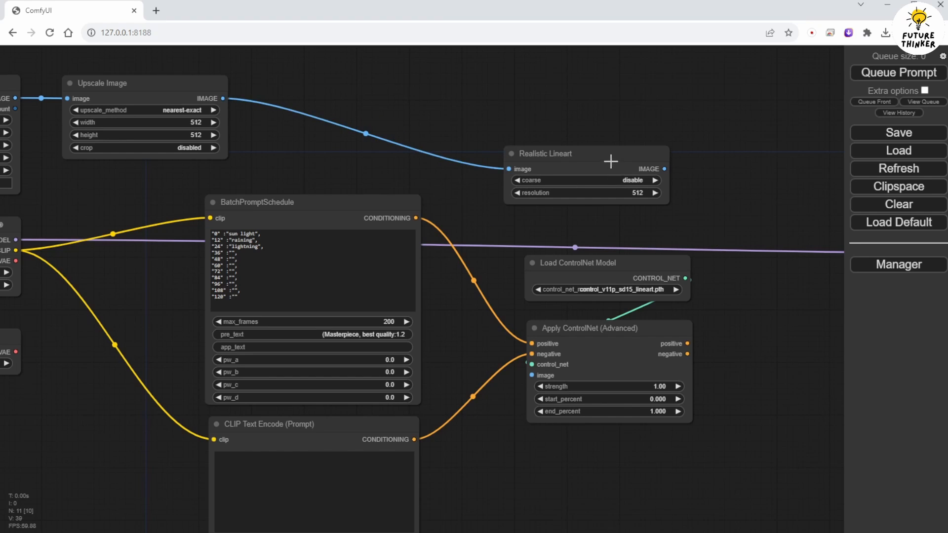
left_click_drag(611, 159, 532, 376)
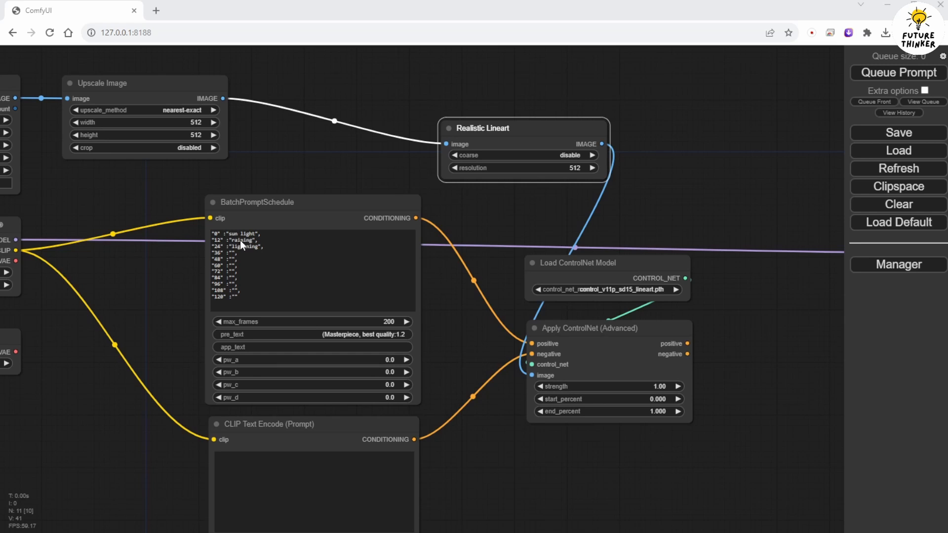
Set the strength of Apply ControlNet (Advanced) to 0.5 and shift the node slightly left
left_click(346, 322)
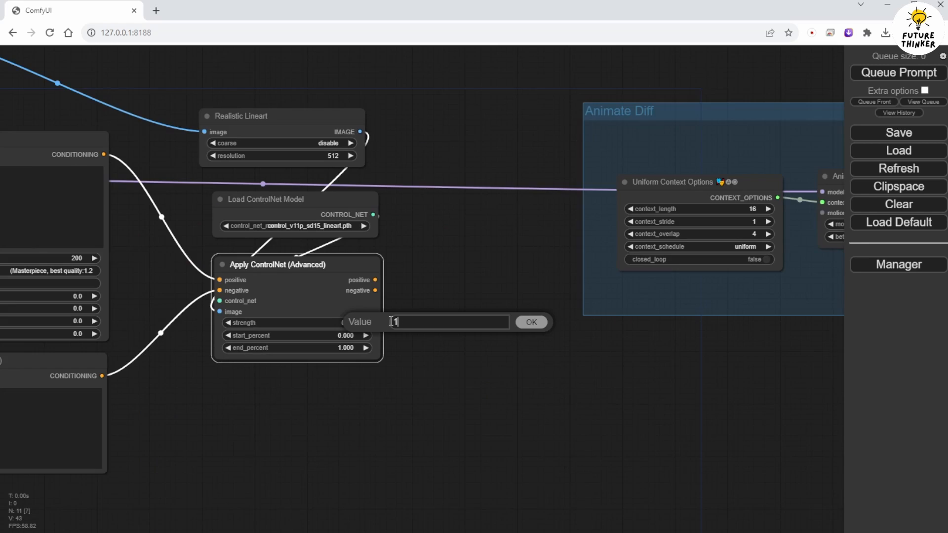
type("0.5")
key("Return")
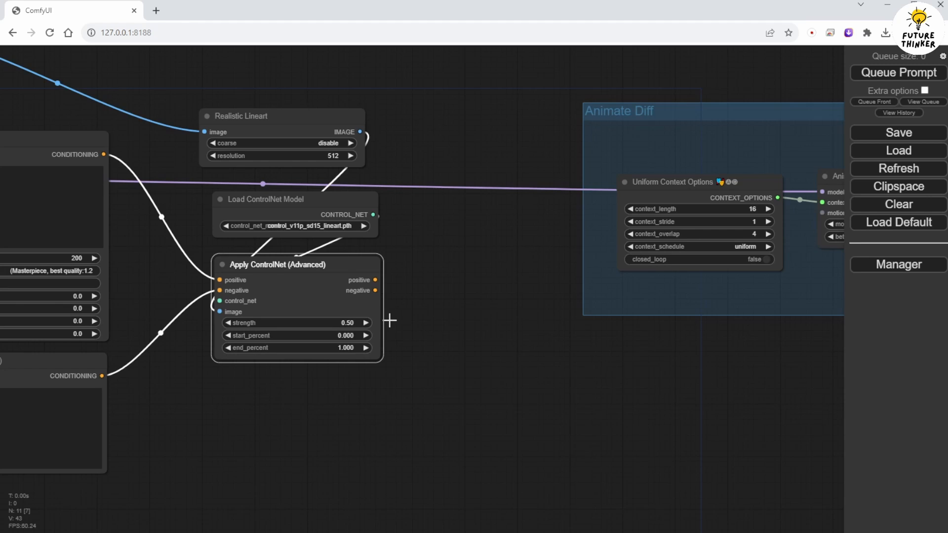
left_click(457, 321)
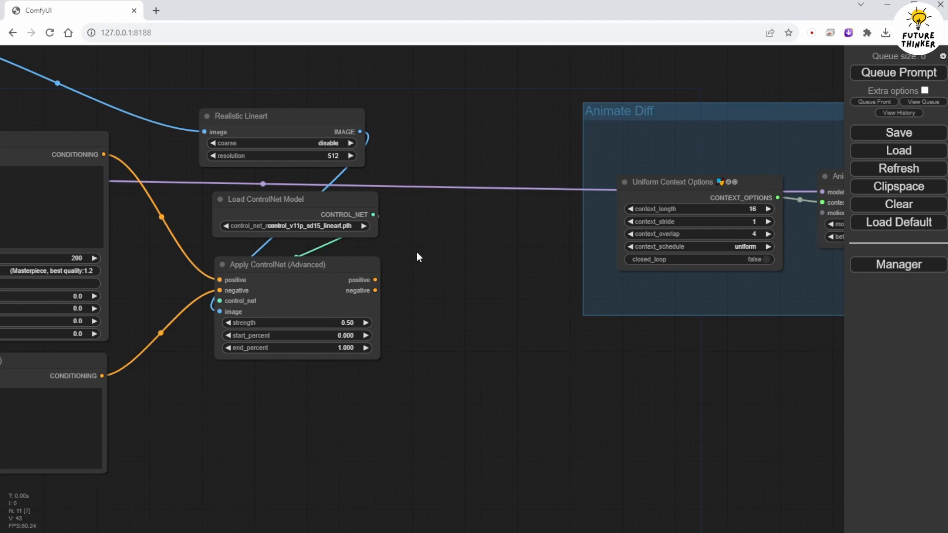
left_click_drag(341, 265, 331, 267)
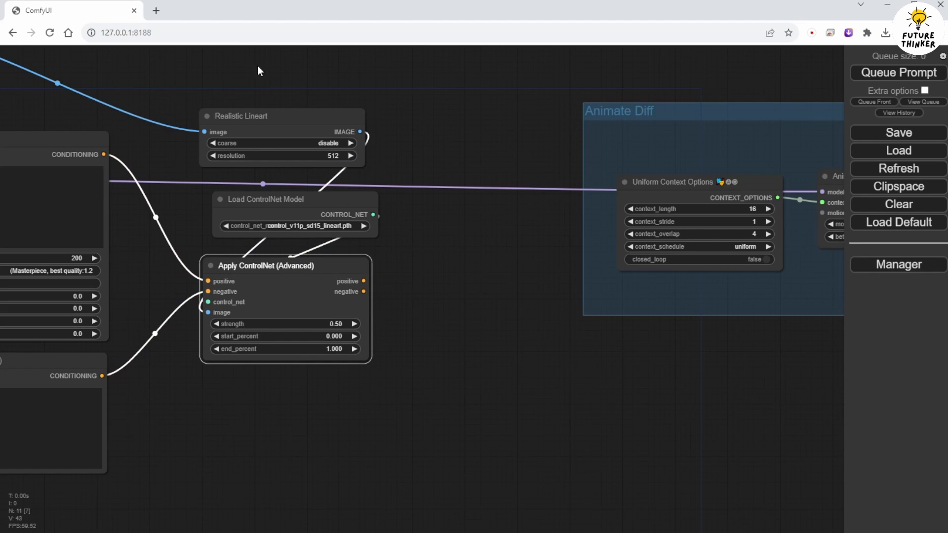
Add a group and size it to enclose the Realistic Lineart, Load ControlNet Model and Apply ControlNet (Advanced) nodes
left_click_drag(210, 81, 225, 219)
right_click(216, 149)
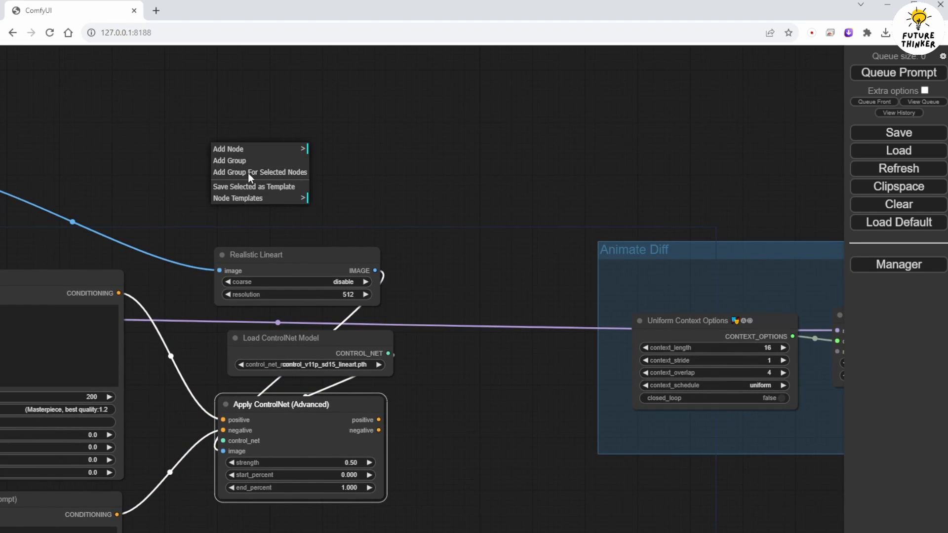
left_click(254, 162)
left_click_drag(298, 170, 239, 192)
left_click_drag(264, 221, 406, 517)
Title the new group around the lineart nodes ControlNet
right_click(235, 184)
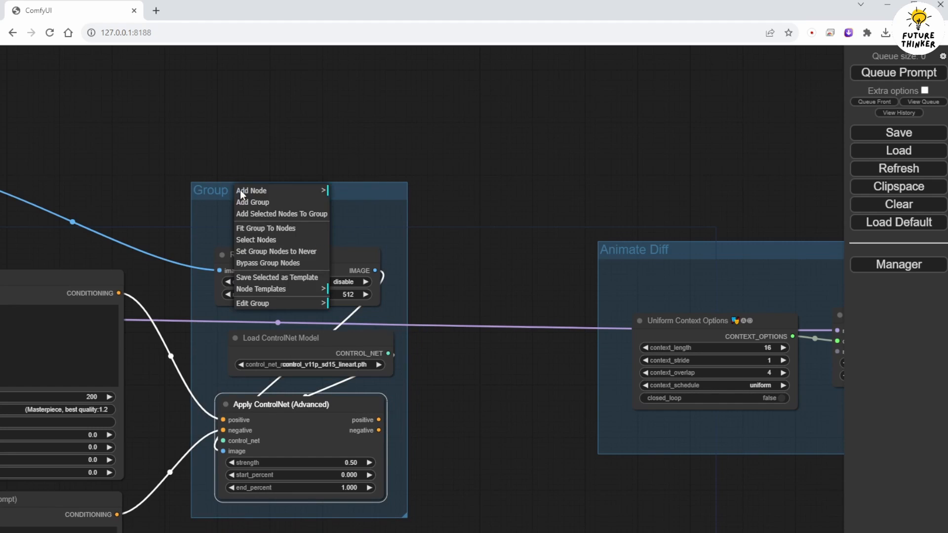
left_click(263, 306)
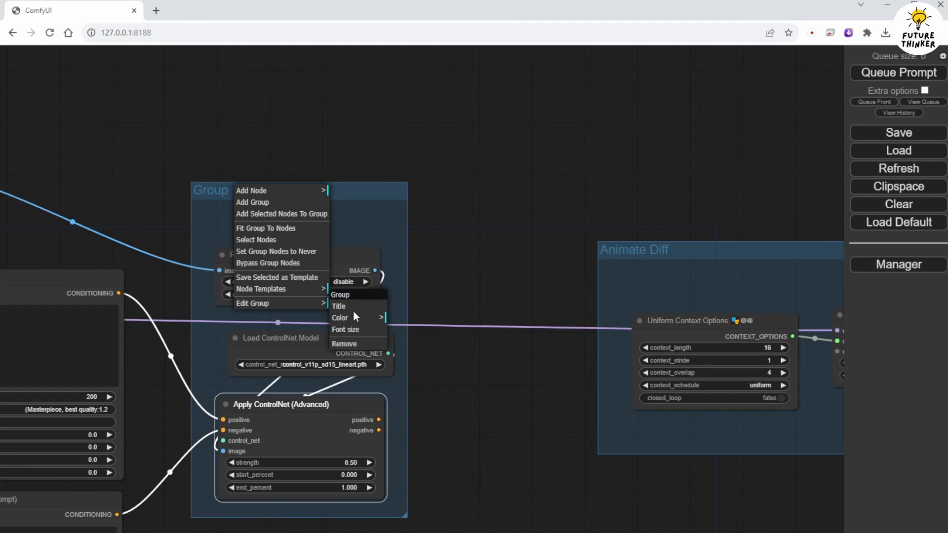
left_click(353, 304)
key("ctrl+a")
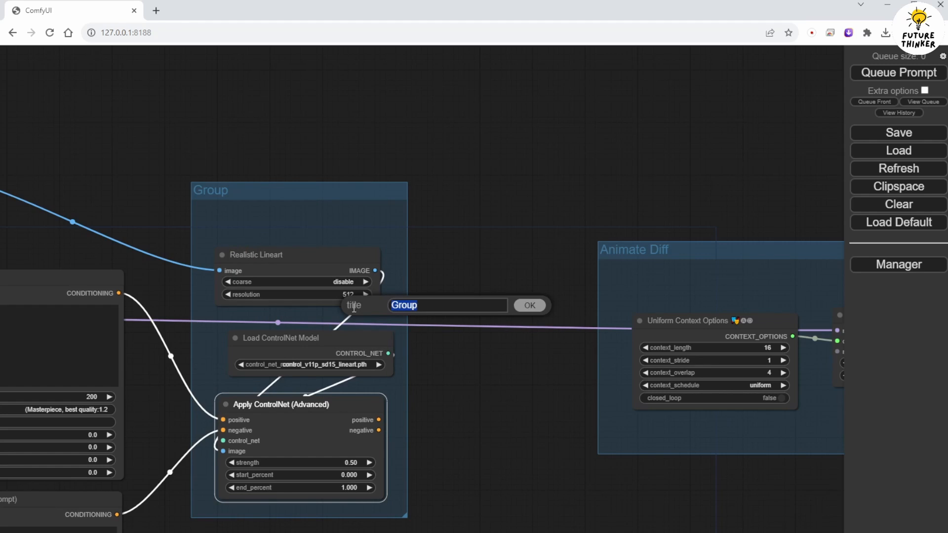
type("ControlNet")
key("Return")
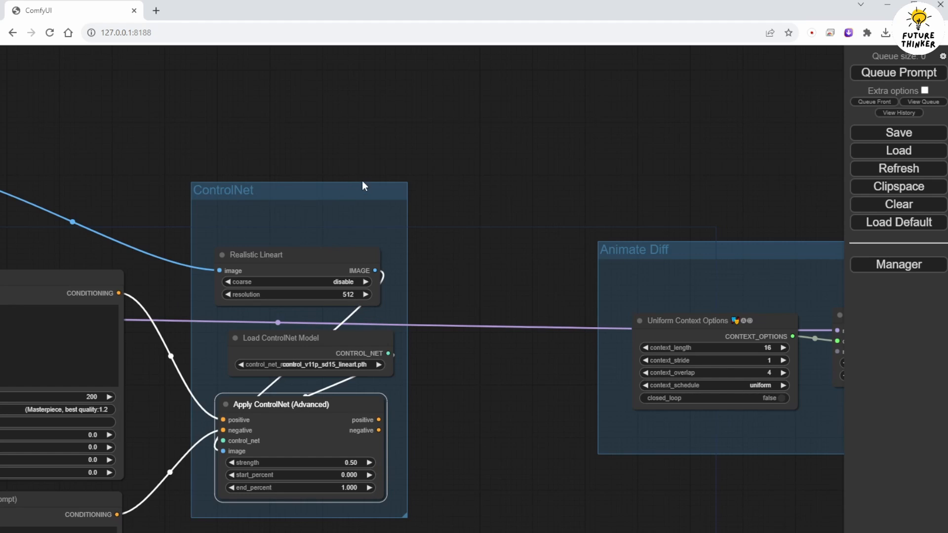
Colour the ControlNet group green and move it slightly higher beside the prompt nodes
left_click_drag(346, 189, 366, 215)
right_click(366, 214)
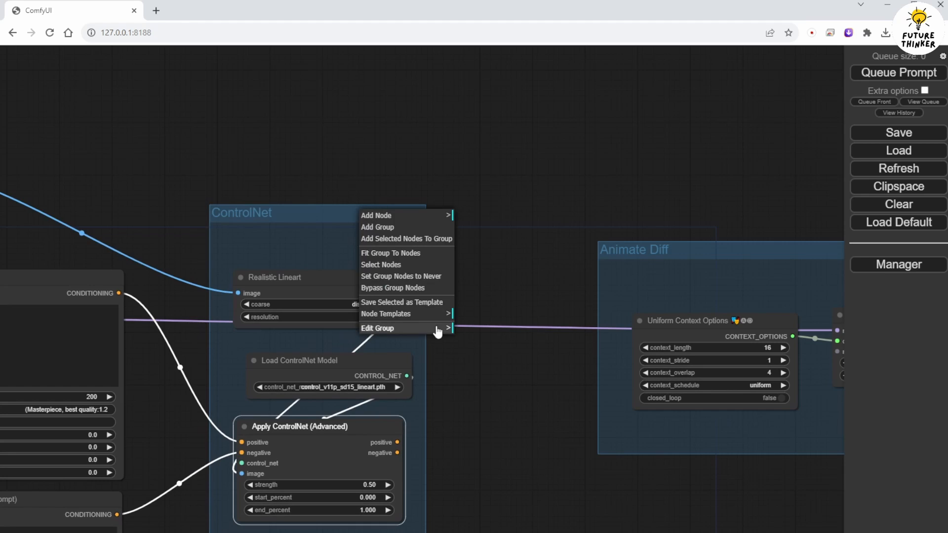
left_click(438, 329)
left_click(484, 343)
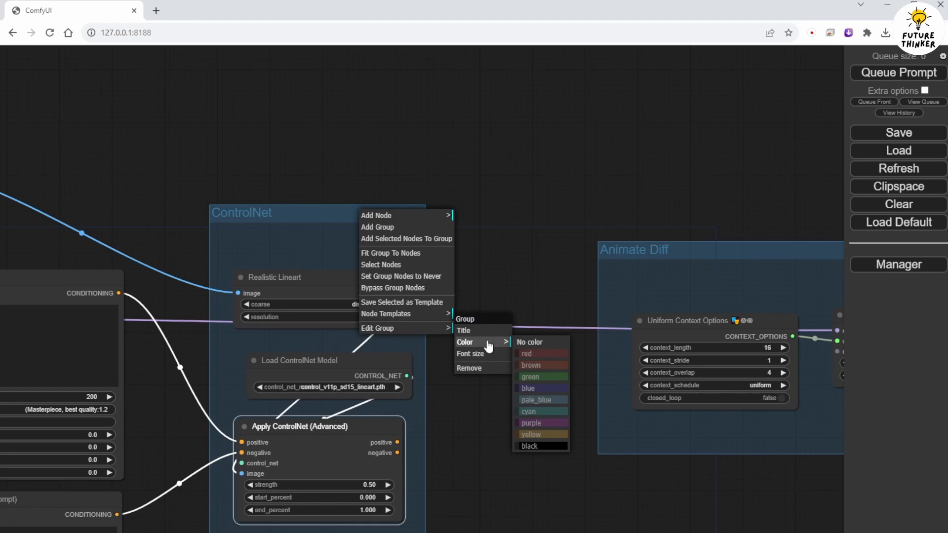
left_click(548, 378)
left_click(546, 210)
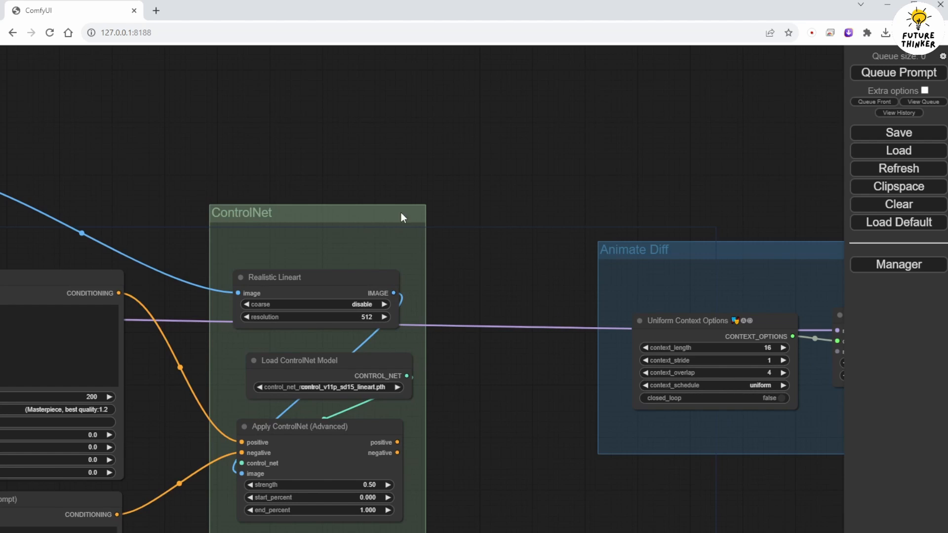
left_click_drag(366, 215, 369, 157)
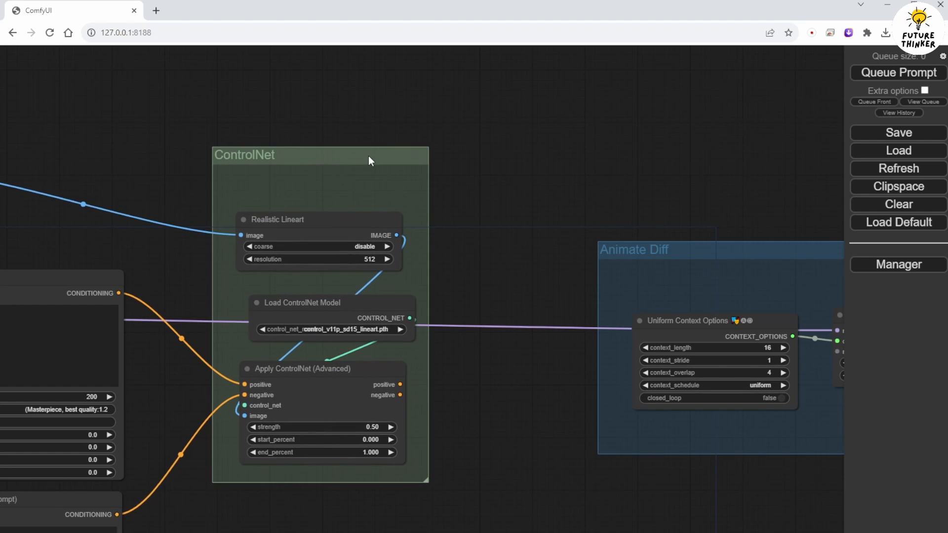
Add a KSampler node in the empty area below the Animate Diff group
left_click_drag(520, 438, 273, 303)
scroll(543, 305, "down", 3)
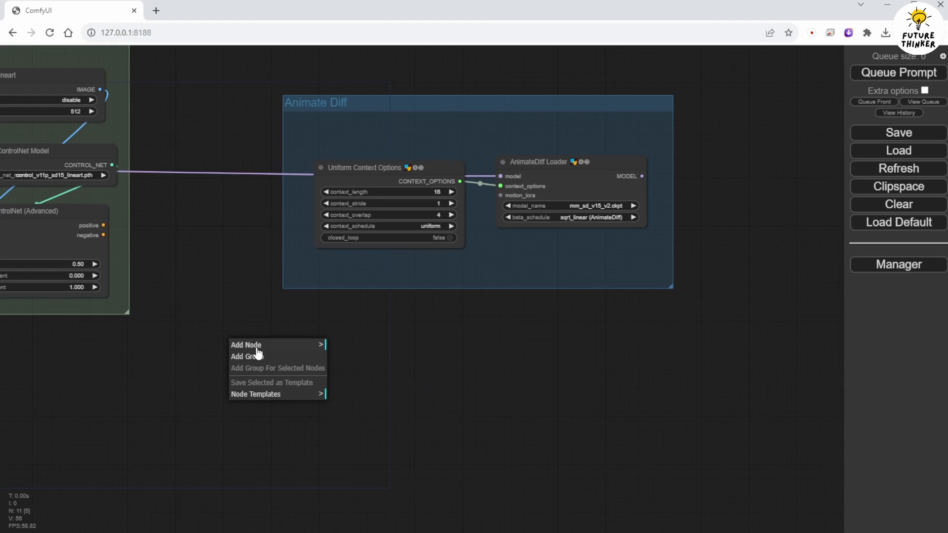
left_click(225, 324)
double_click(224, 325)
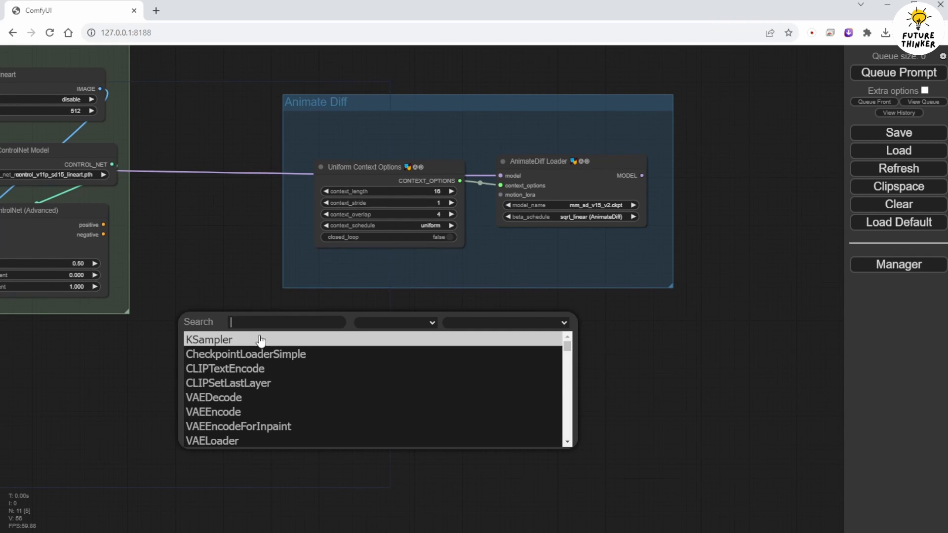
left_click(260, 339)
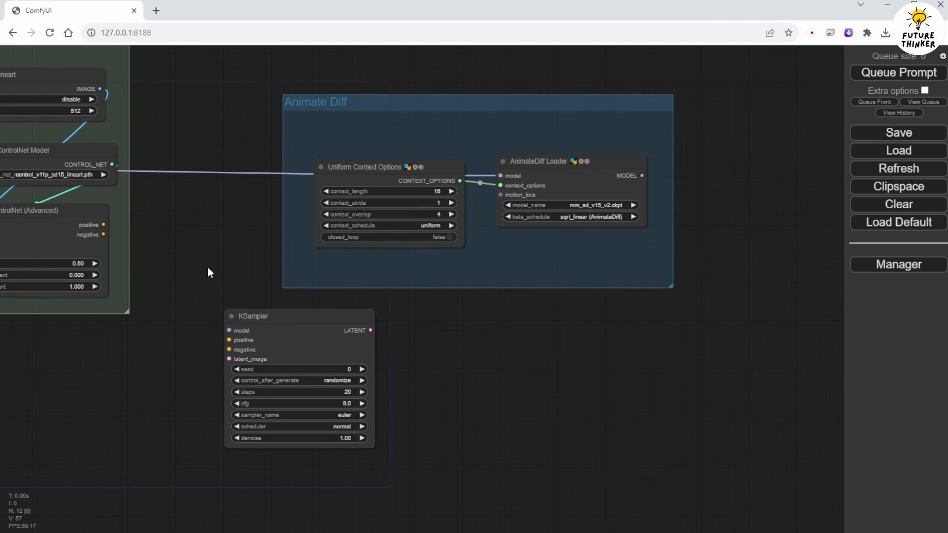
Connect Apply ControlNet's positive and negative outputs to the matching KSampler inputs and move the KSampler slightly lower
mouse_move(230, 341)
left_mouse_down()
mouse_move(138, 227)
mouse_move(101, 222)
mouse_move(229, 350)
left_mouse_up()
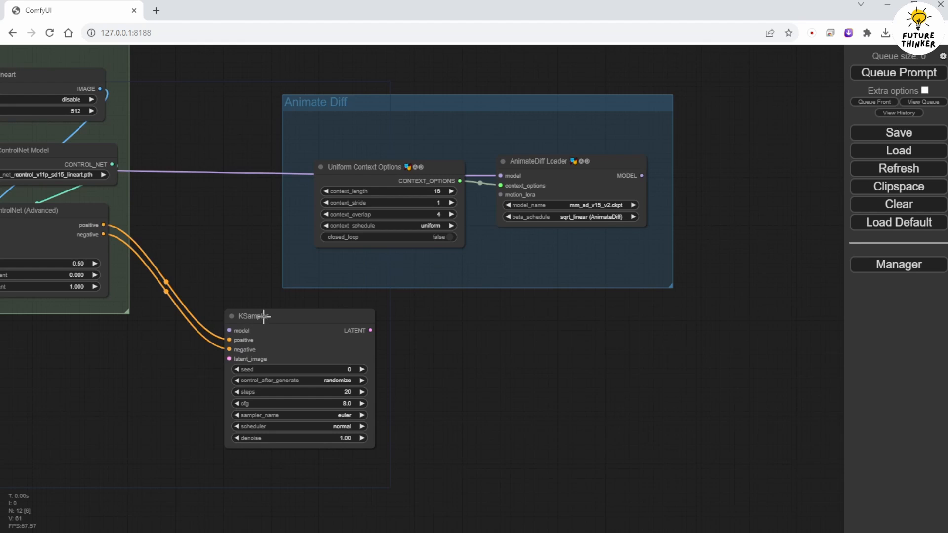
left_click_drag(265, 315, 272, 333)
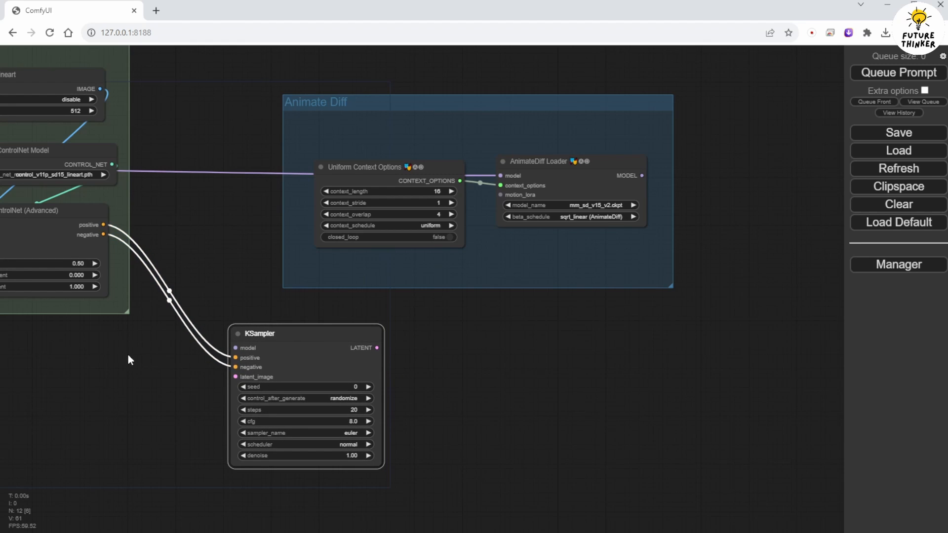
Connect the AnimateDiff Loader's MODEL output to the KSampler's model input
left_click_drag(128, 355, 289, 388)
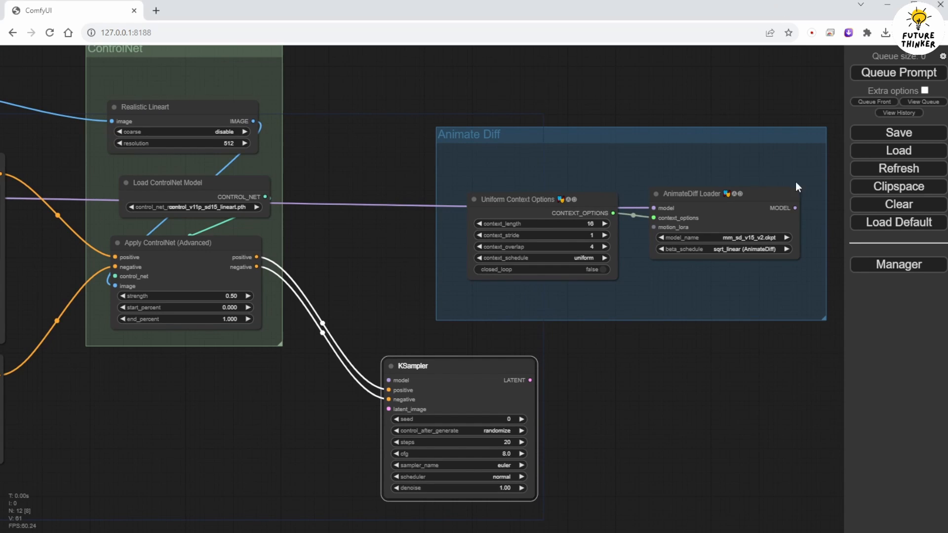
left_click_drag(794, 209, 797, 206)
left_click_drag(809, 259, 390, 380)
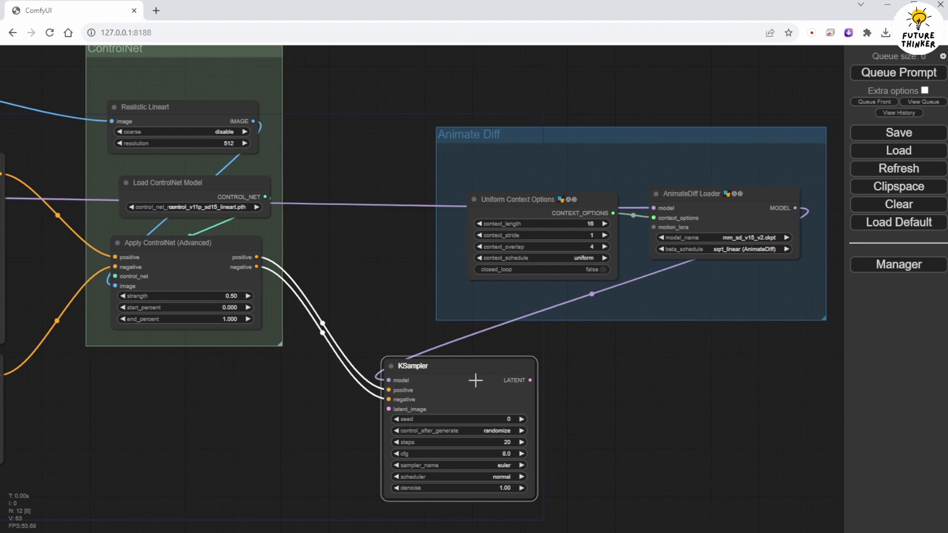
Move the Animate Diff group close beside the ControlNet group and place the KSampler just beyond the Animate Diff group's lower-right corner
left_click_drag(491, 369, 762, 378)
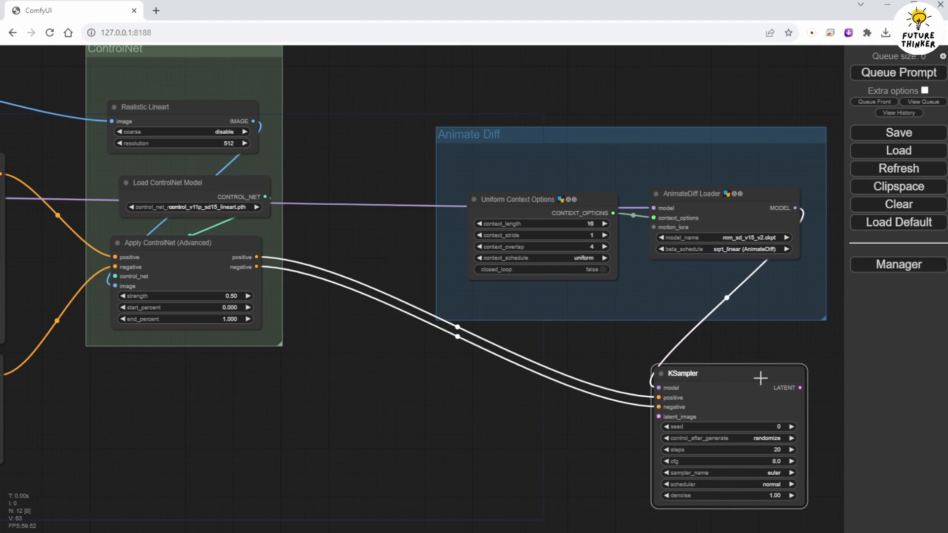
left_click_drag(407, 410, 341, 401)
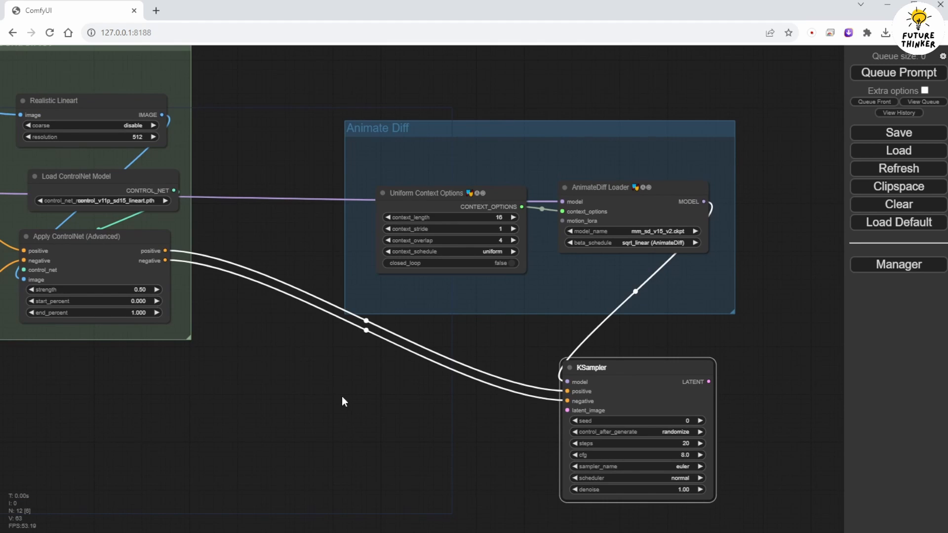
left_click_drag(369, 126, 230, 135)
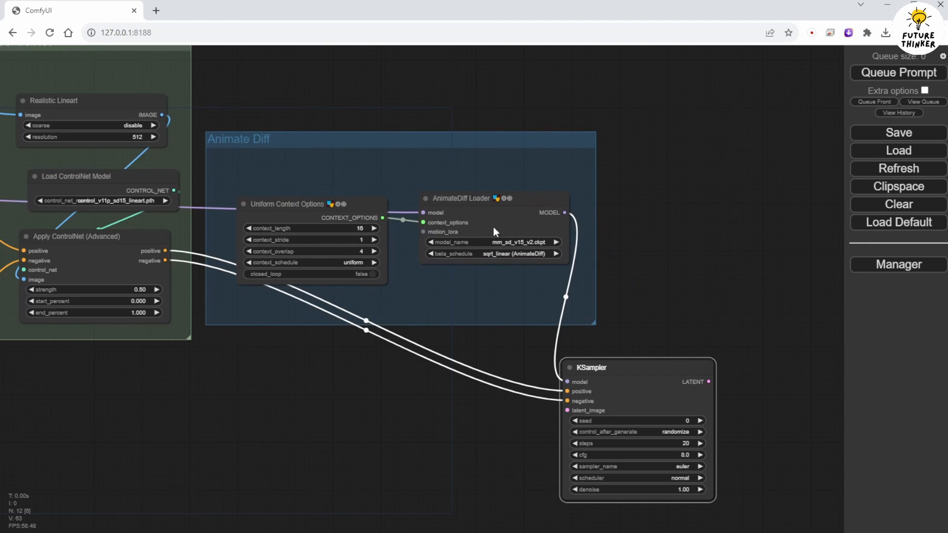
left_click_drag(664, 367, 699, 343)
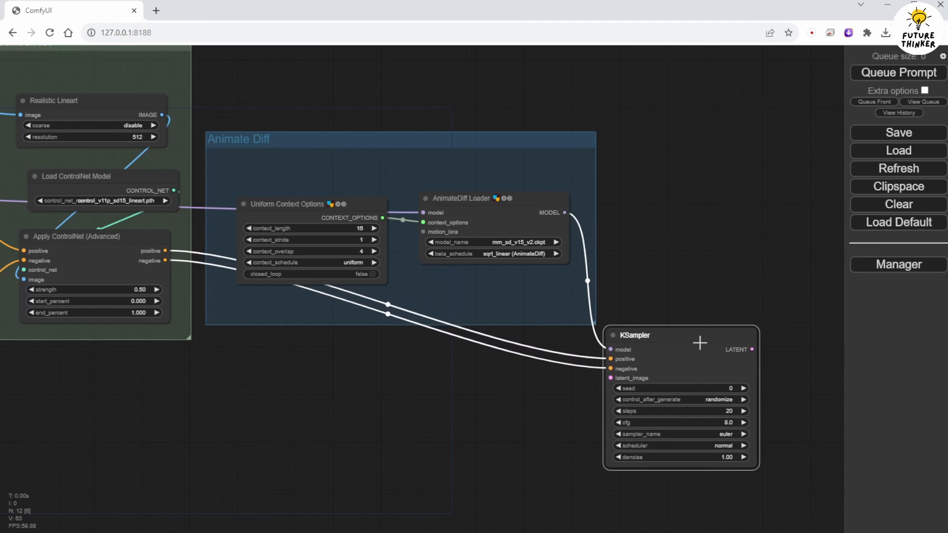
Move the Upscale Image node to the right, into the gap between Load Video and the ControlNet group
left_click_drag(745, 296, 882, 272)
scroll(596, 241, "down", 4)
left_click_drag(401, 447, 591, 447)
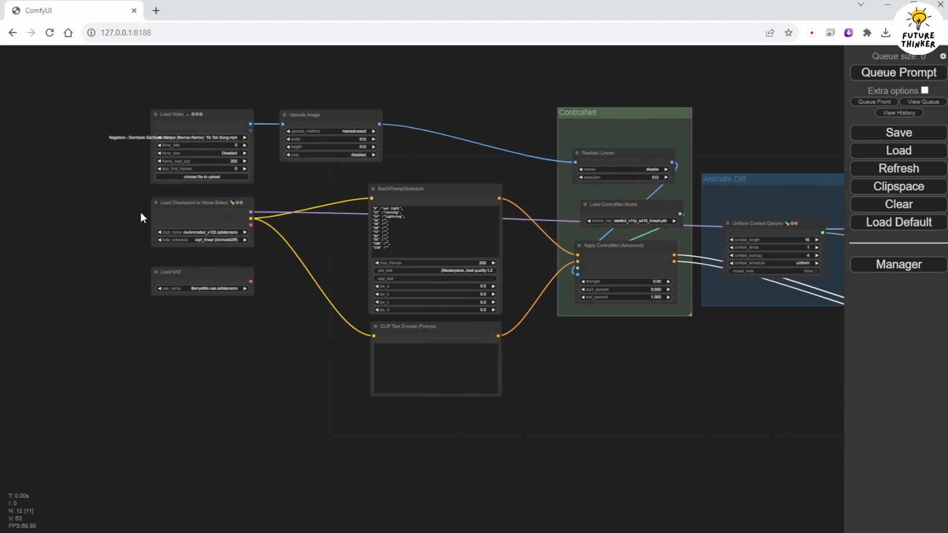
left_click_drag(531, 466, 360, 482)
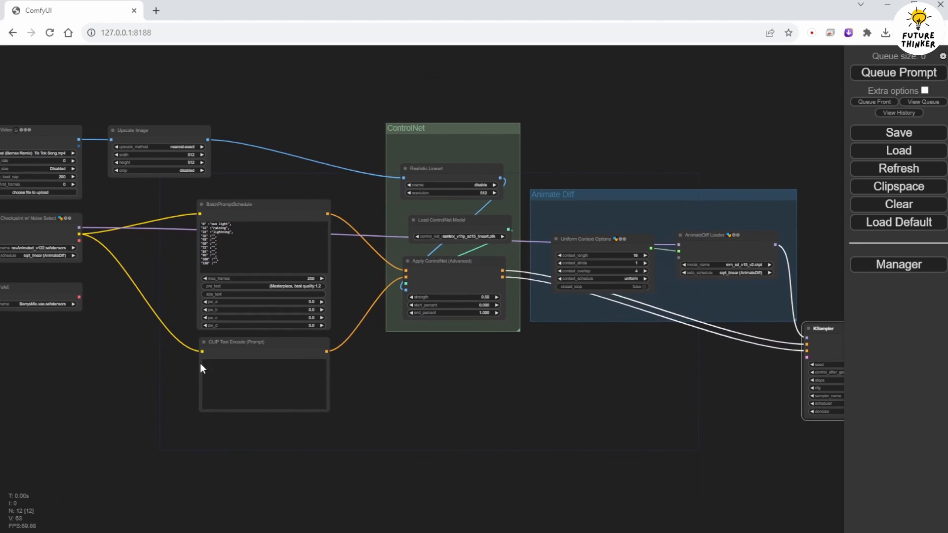
left_click_drag(199, 72, 296, 104)
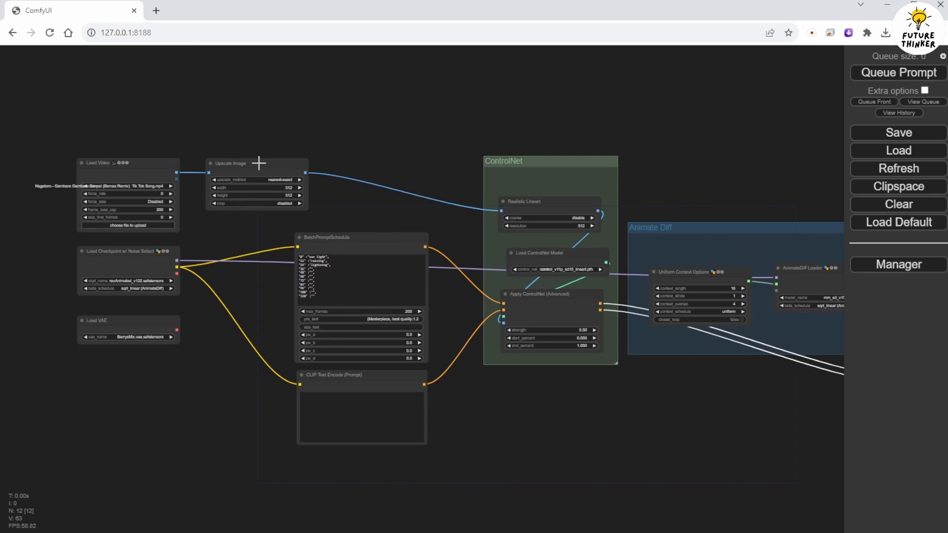
scroll(259, 163, "up", 5)
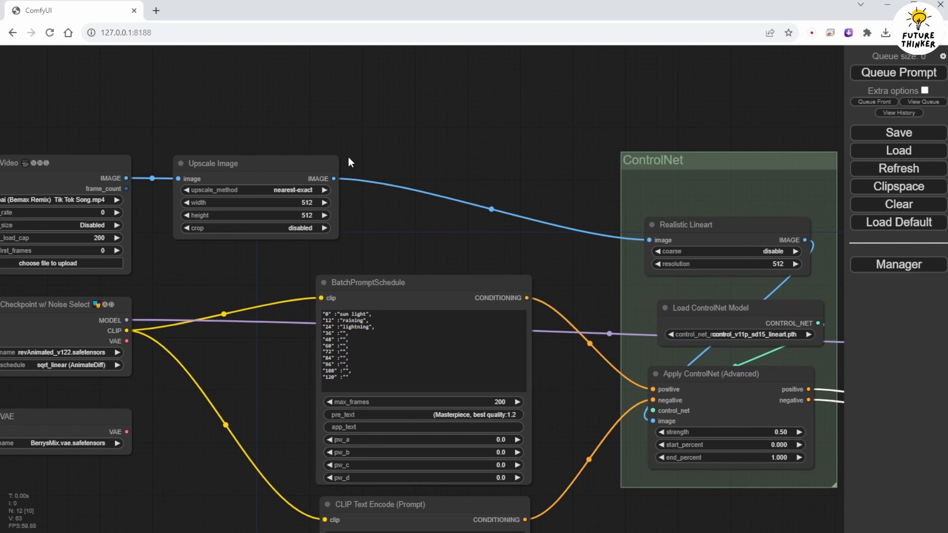
left_click_drag(302, 163, 439, 168)
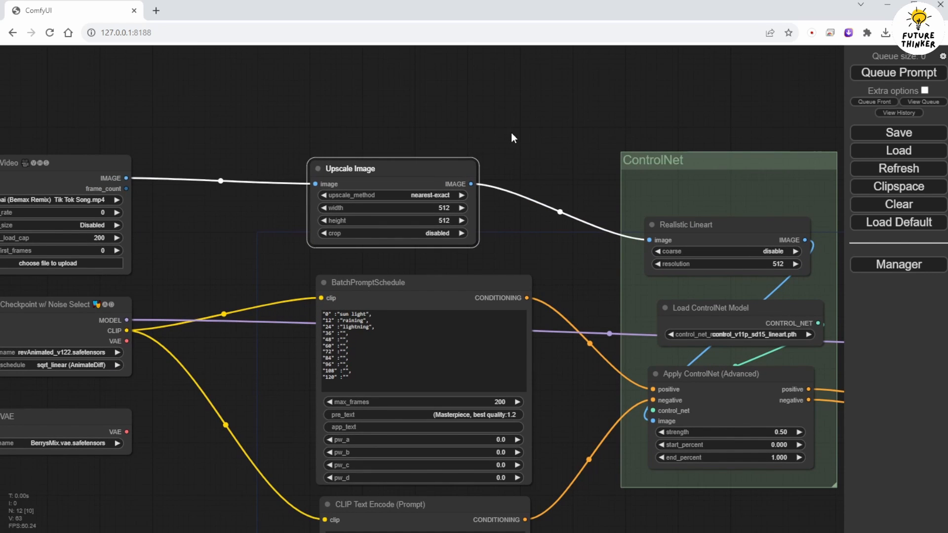
Review the node chain from Load Video and the prompt nodes through ControlNet and Animate Diff to the KSampler
left_click_drag(512, 132, 462, 128)
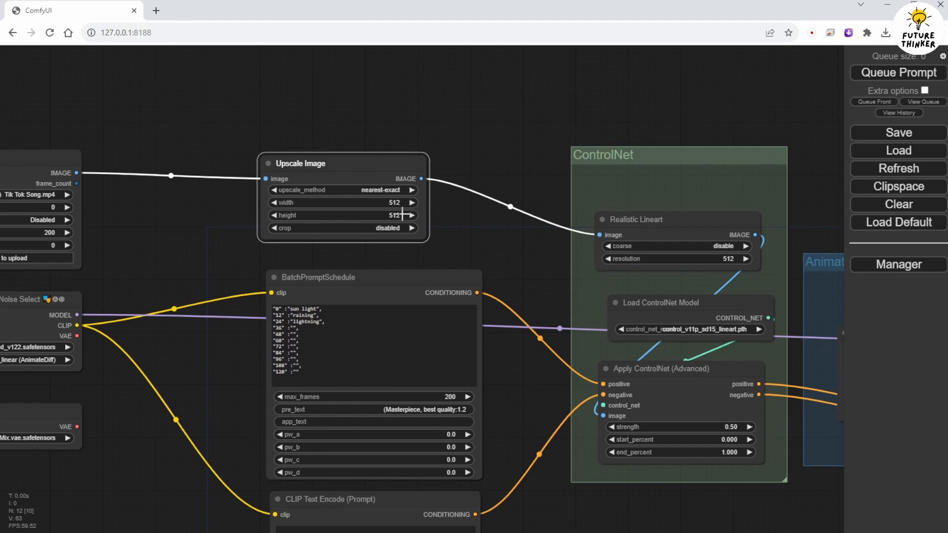
scroll(476, 135, "down", 2)
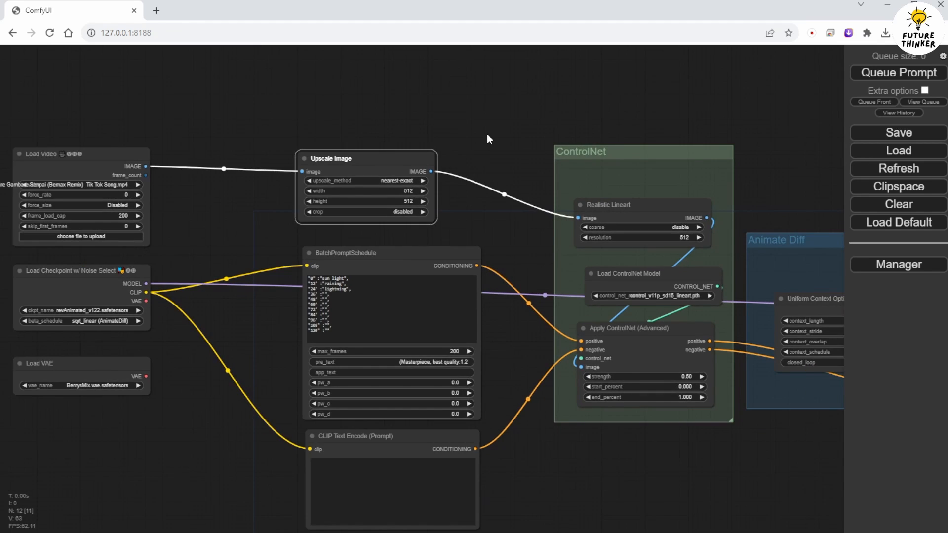
left_click_drag(487, 135, 355, 91)
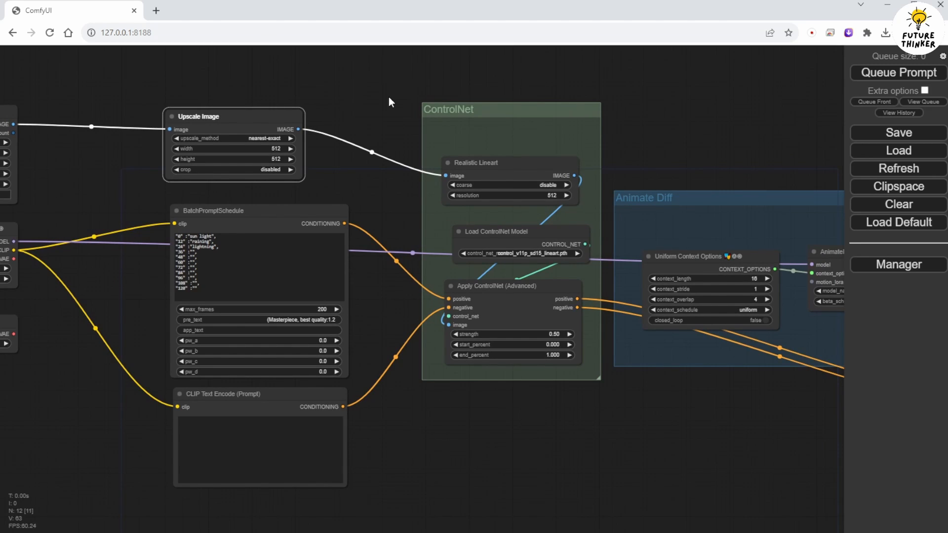
left_click_drag(389, 98, 88, 113)
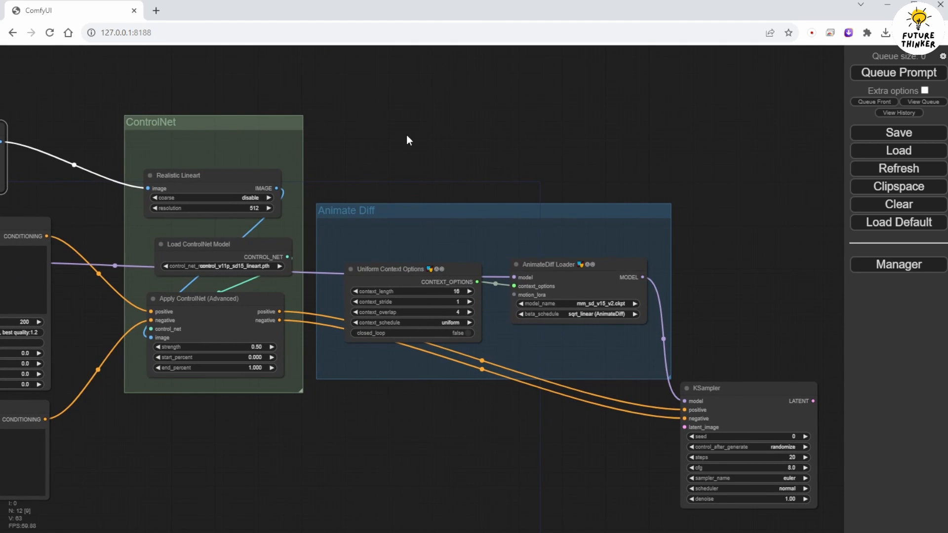
left_click_drag(407, 135, 445, 53)
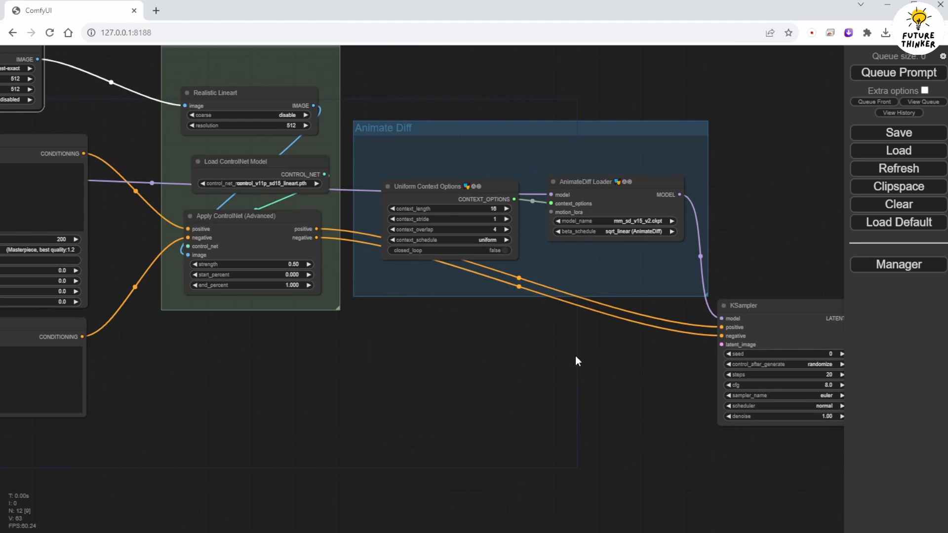
scroll(578, 360, "down", 3)
scroll(599, 388, "up", 3)
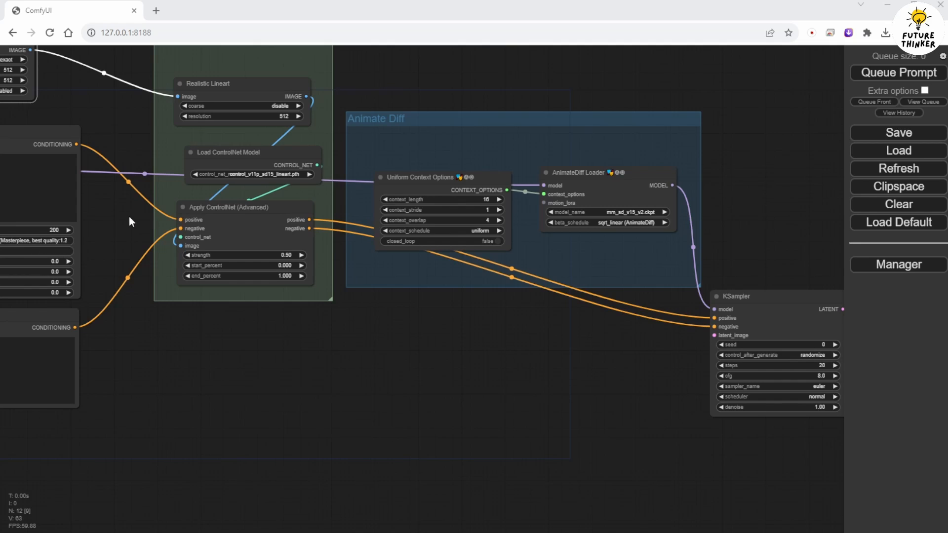
left_click(789, 218)
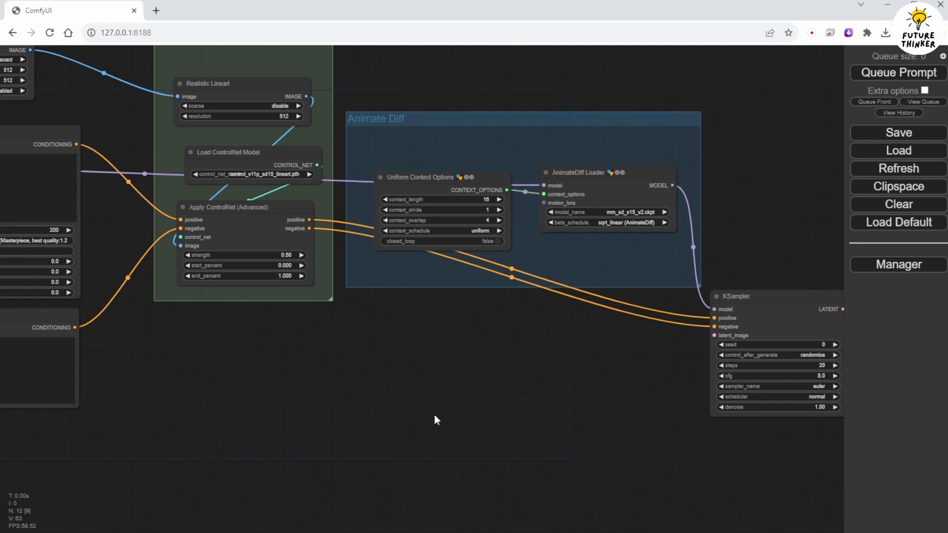
scroll(283, 393, "down", 2)
left_click_drag(272, 364, 567, 363)
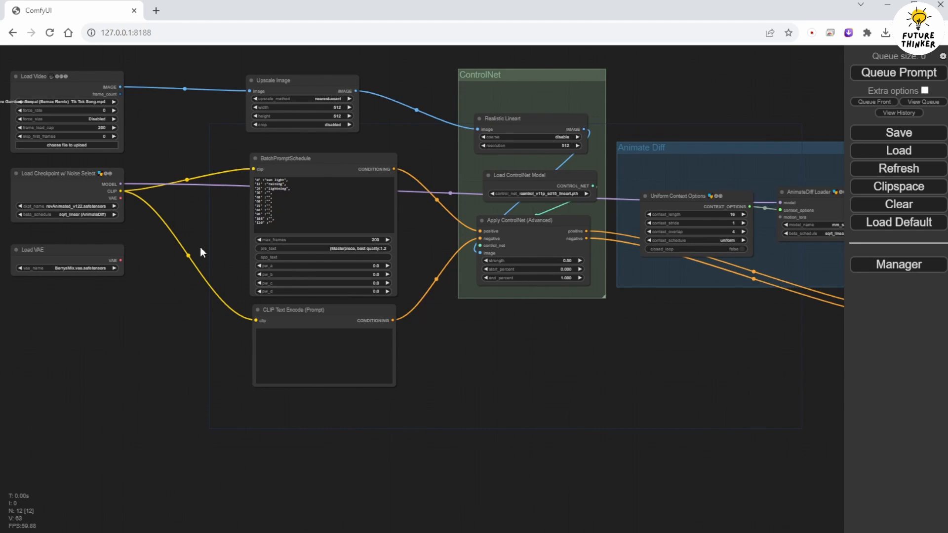
Add a VAE Encode node and place it in the empty area below the ControlNet group
right_click(141, 361)
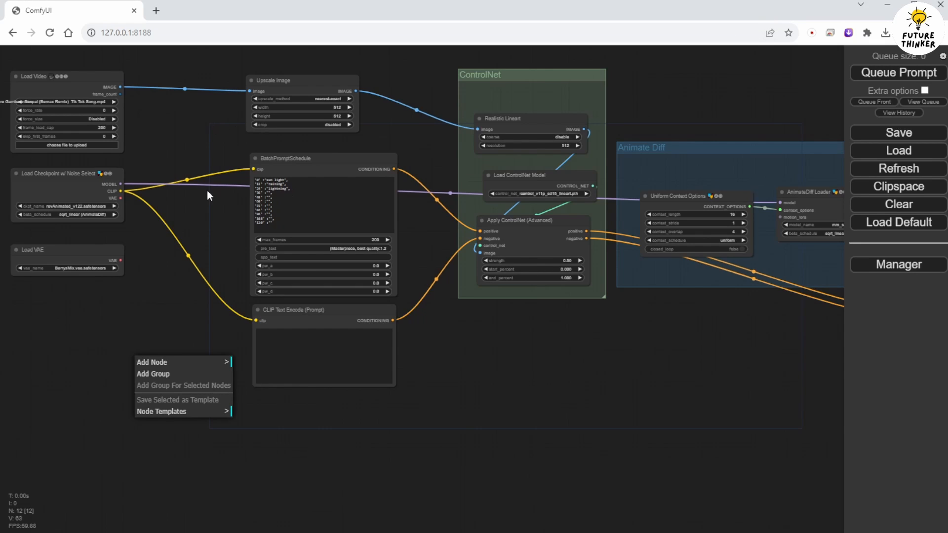
double_click(188, 337)
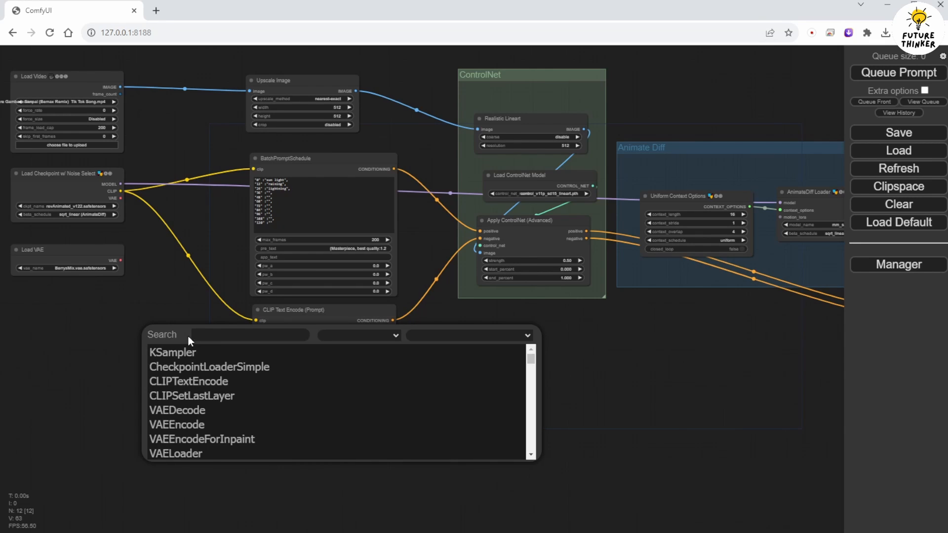
type("VAE")
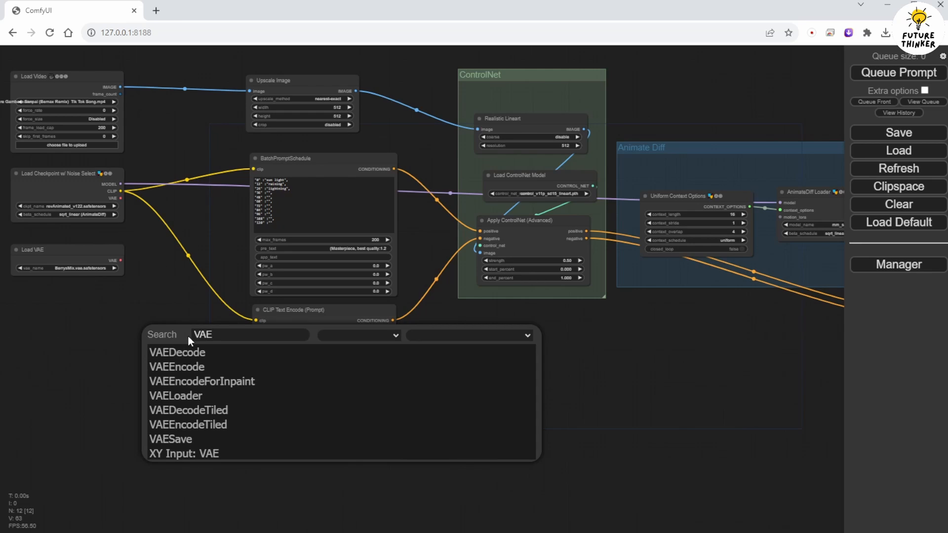
left_click(195, 370)
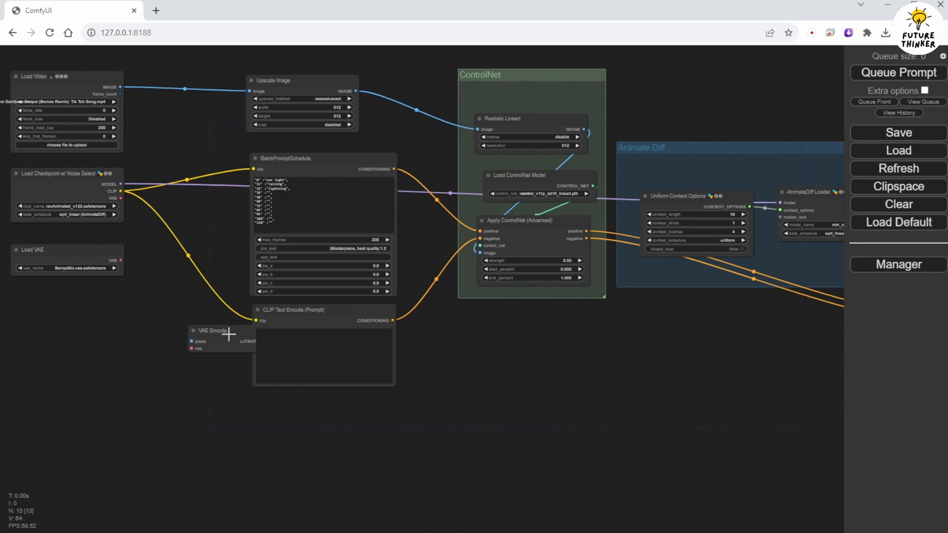
left_click_drag(229, 335, 480, 350)
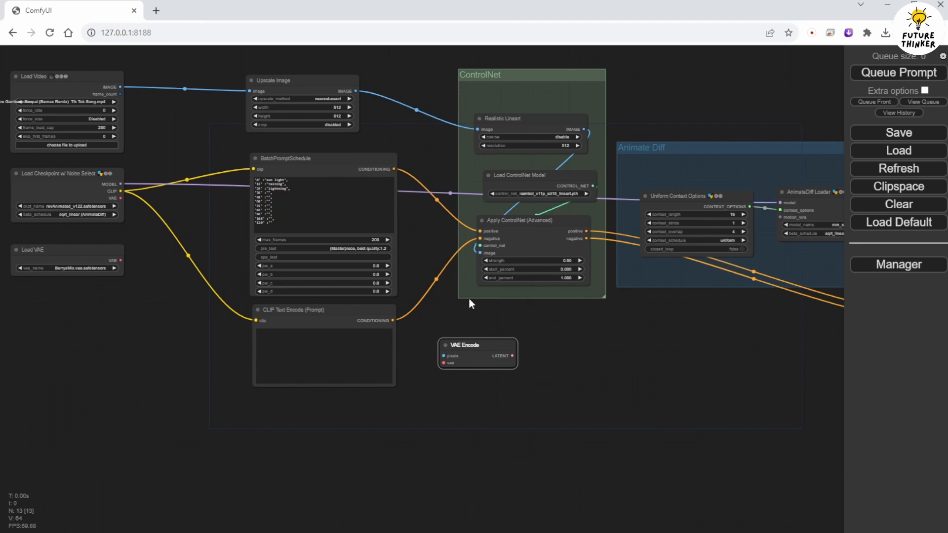
Add a Reroute node after Upscale Image and route the image link to Realistic Lineart through it
mouse_move(356, 91)
left_mouse_down()
mouse_move(443, 356)
mouse_move(400, 163)
mouse_move(369, 91)
left_mouse_up()
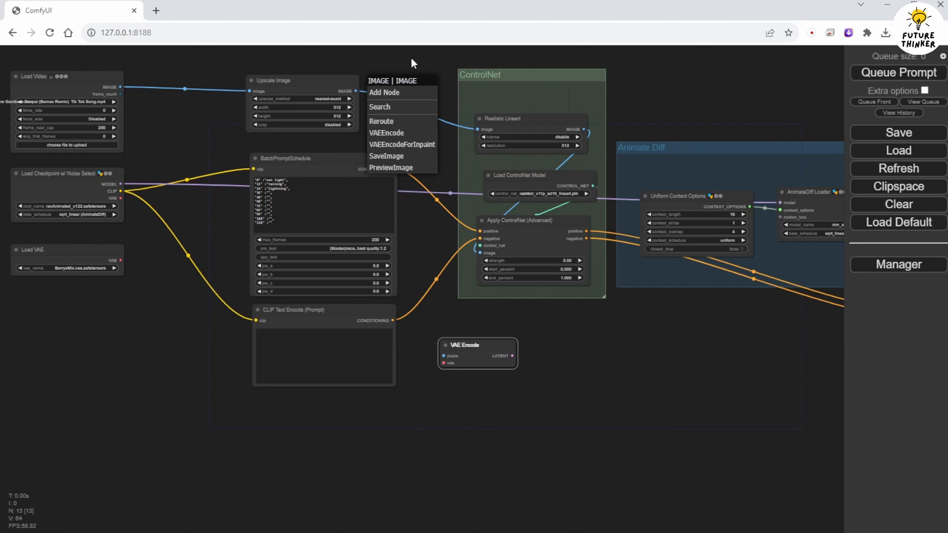
left_click(411, 58)
right_click(400, 87)
left_click(423, 130)
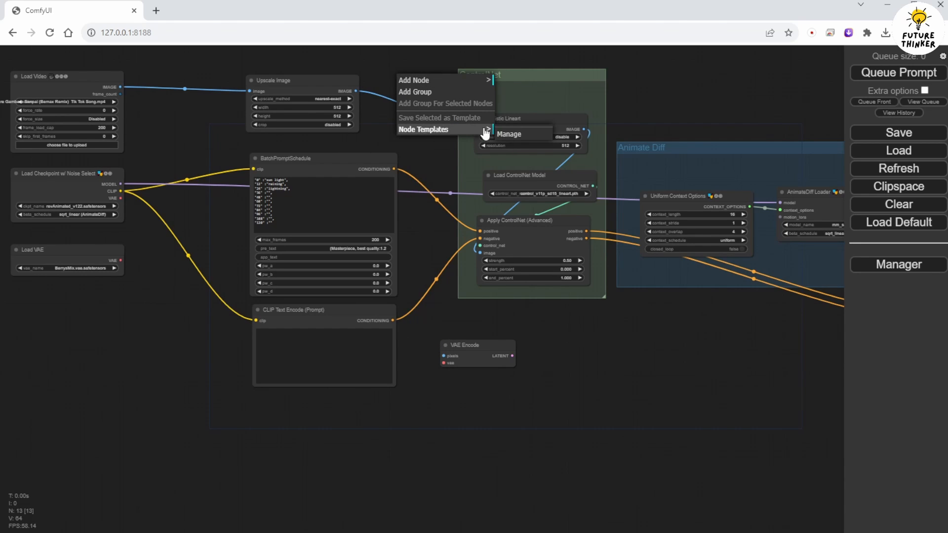
left_click(416, 81)
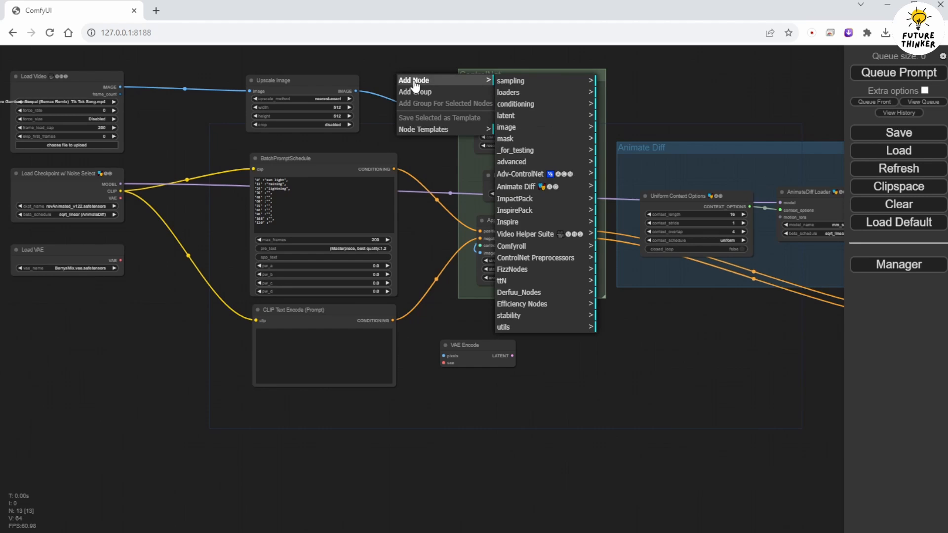
left_click(531, 328)
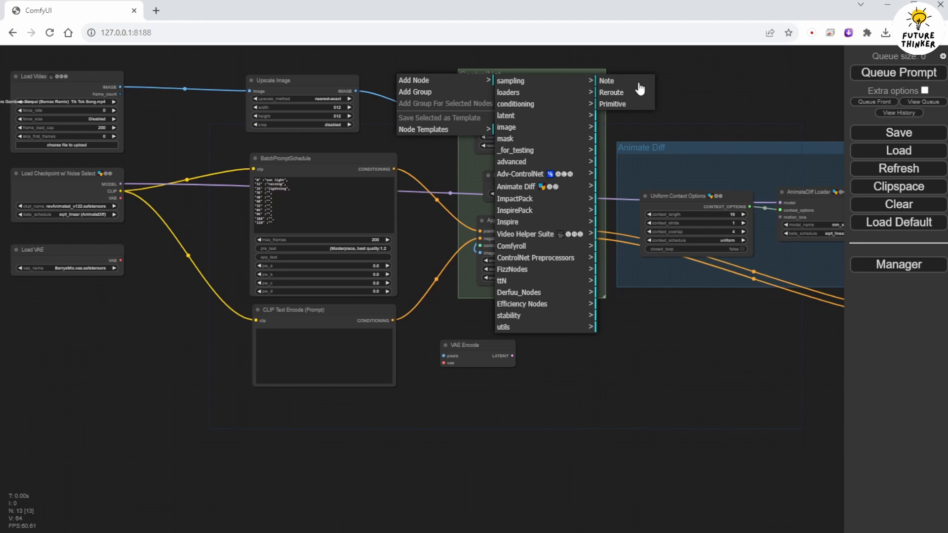
left_click(612, 93)
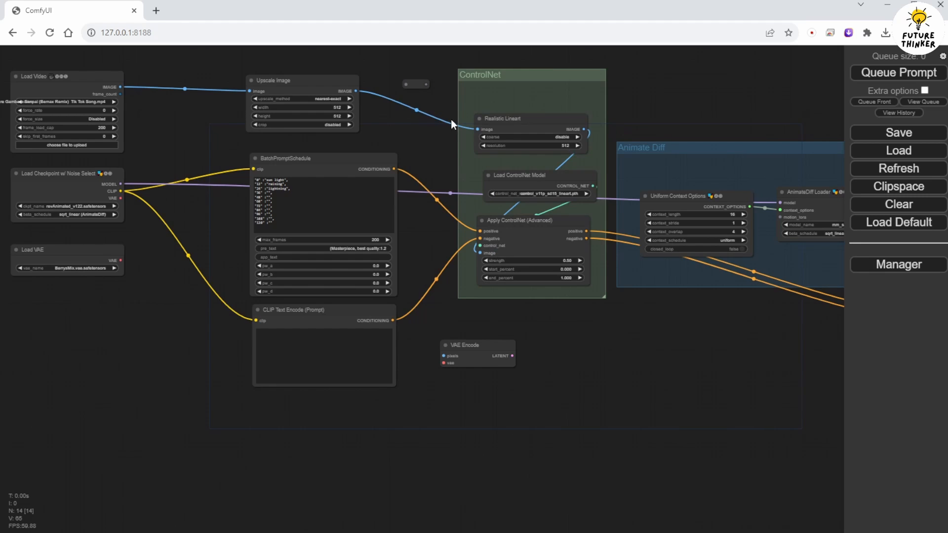
mouse_move(481, 129)
left_mouse_down()
mouse_move(406, 84)
mouse_move(477, 130)
left_mouse_up()
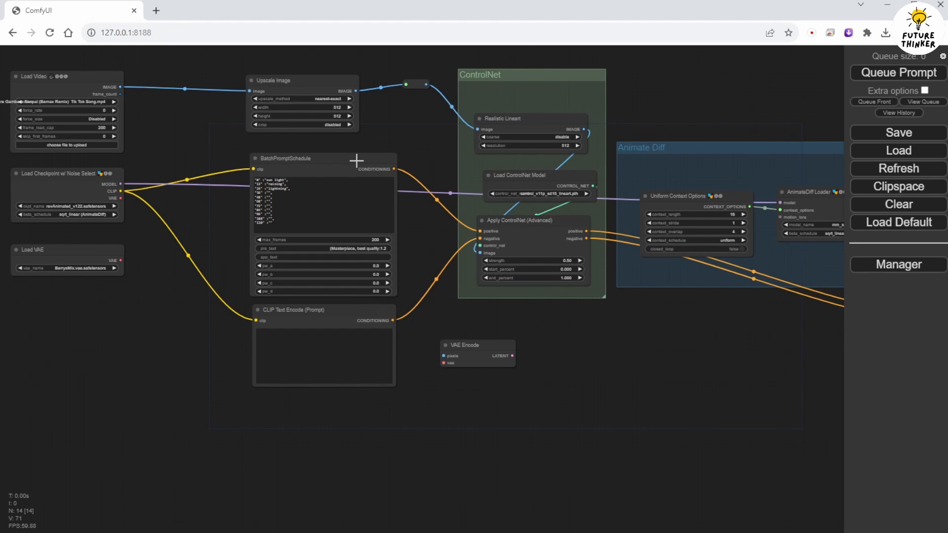
Move the BatchPromptSchedule and CLIP Text Encode nodes left to widen the gap before the ControlNet group
left_click_drag(357, 160, 326, 151)
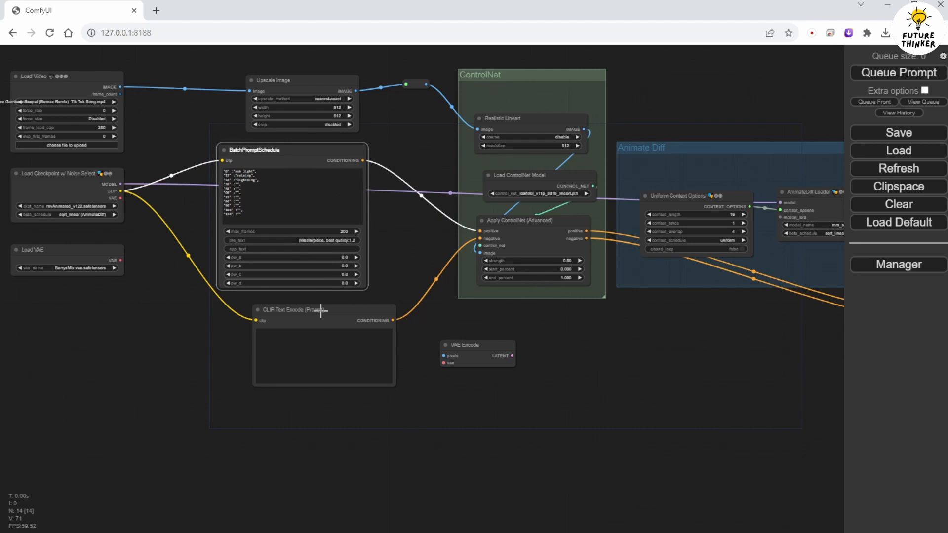
left_click_drag(322, 310, 284, 305)
Lower the Reroute node into the gap beside the prompt nodes and connect it to VAE Encode's pixels, and Load VAE to its vae input
left_click(415, 93)
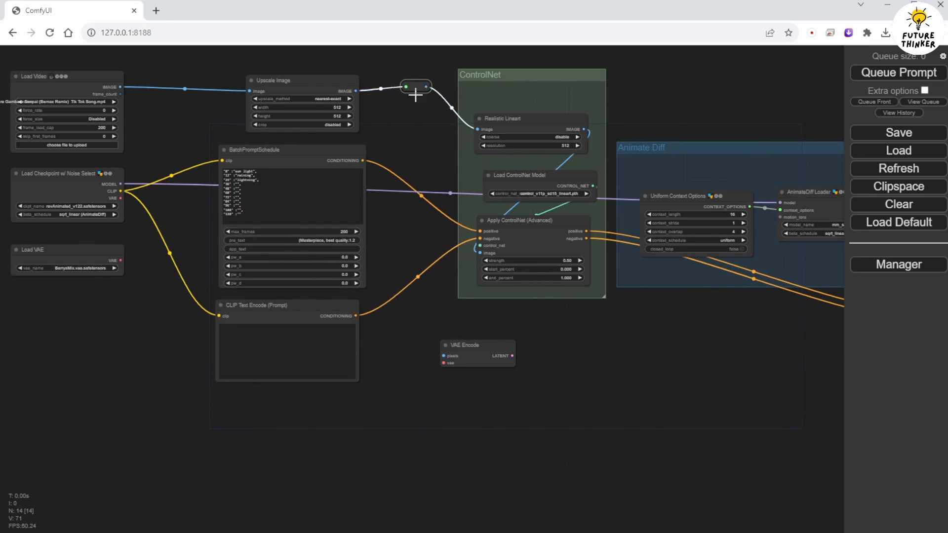
left_click_drag(415, 95, 512, 336)
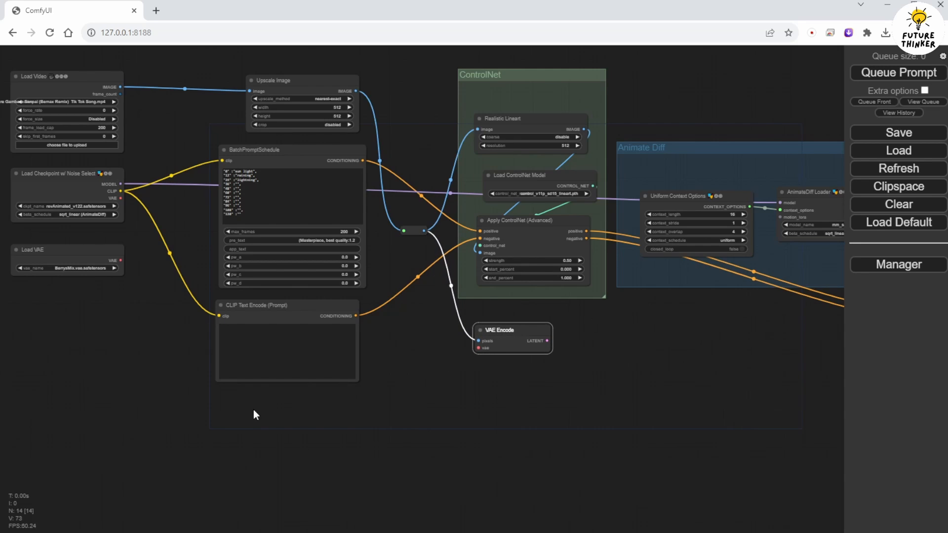
left_click_drag(122, 260, 449, 405)
scroll(422, 371, "up", 5)
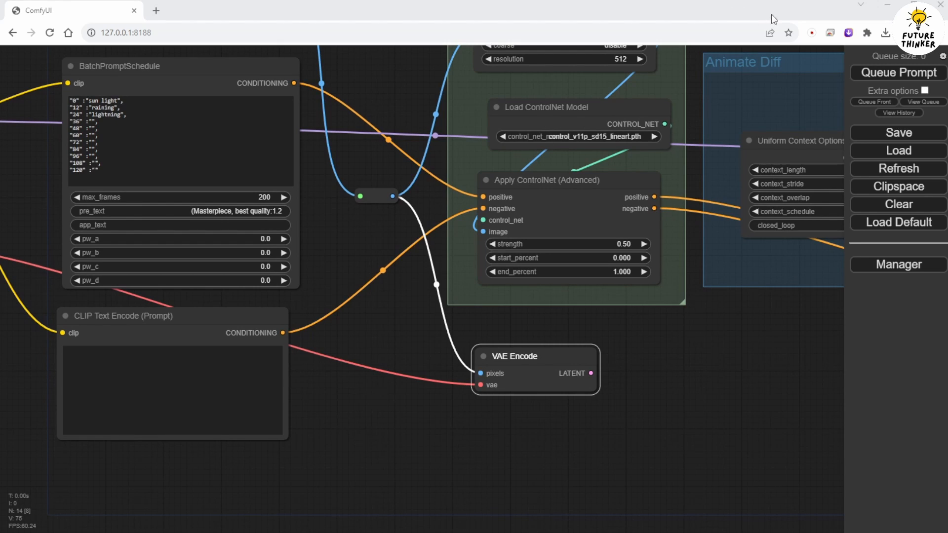
Connect VAE Encode's LATENT output to the KSampler's latent_image input
left_click_drag(411, 448, 547, 441)
scroll(563, 462, "down", 2)
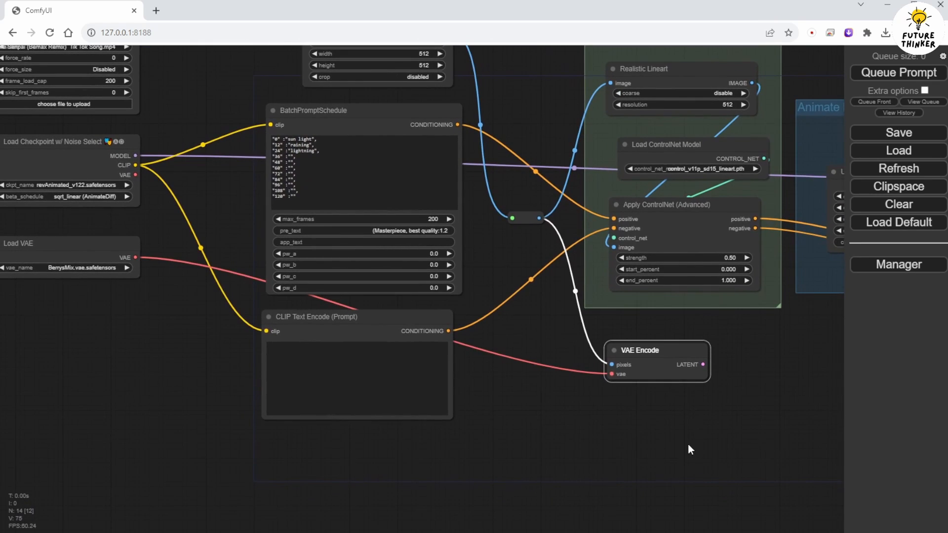
left_click_drag(688, 446, 351, 413)
left_click_drag(475, 366, 151, 357)
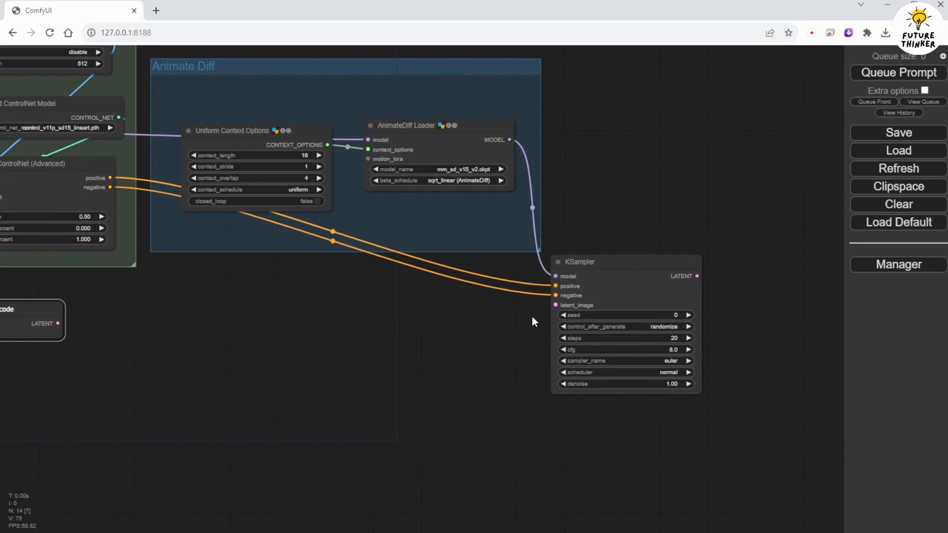
scroll(570, 314, "up", 3)
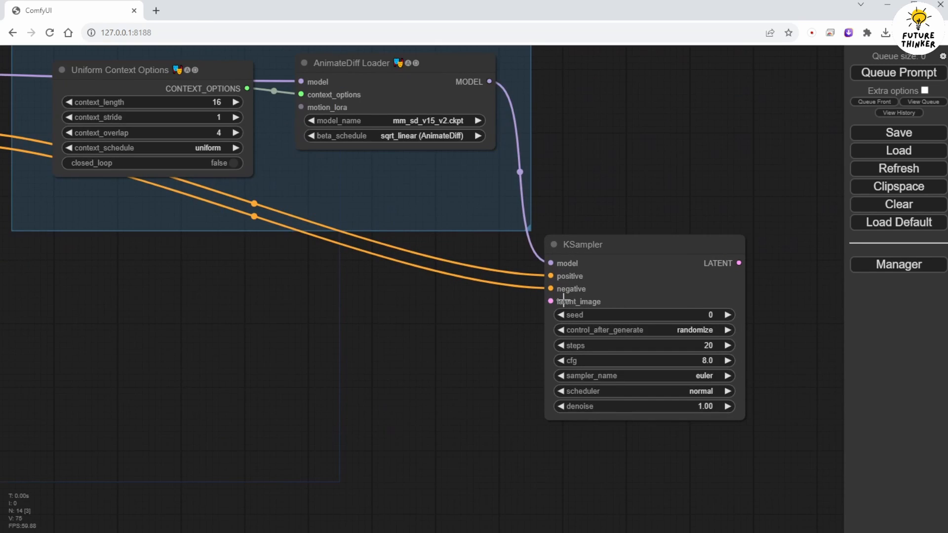
scroll(347, 347, "down", 2)
left_click_drag(125, 376, 249, 311)
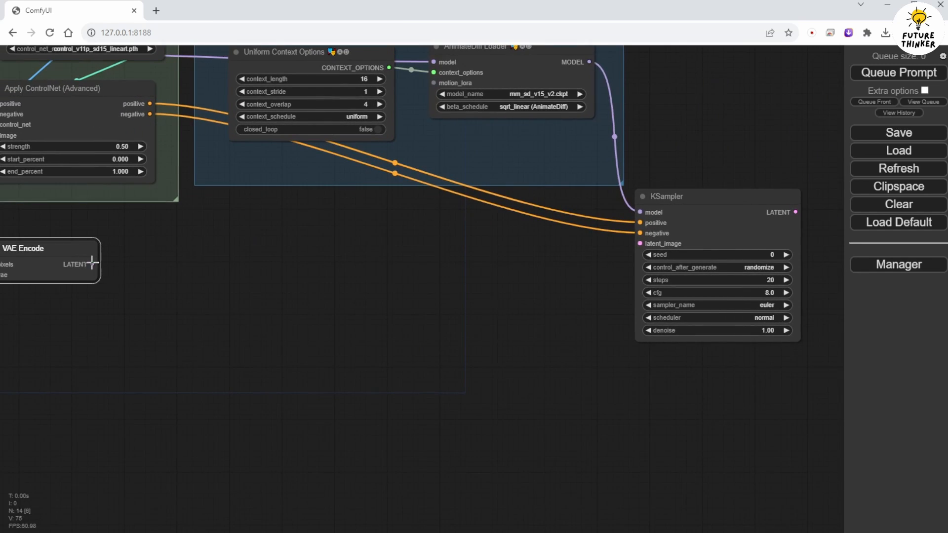
left_click_drag(92, 264, 643, 244)
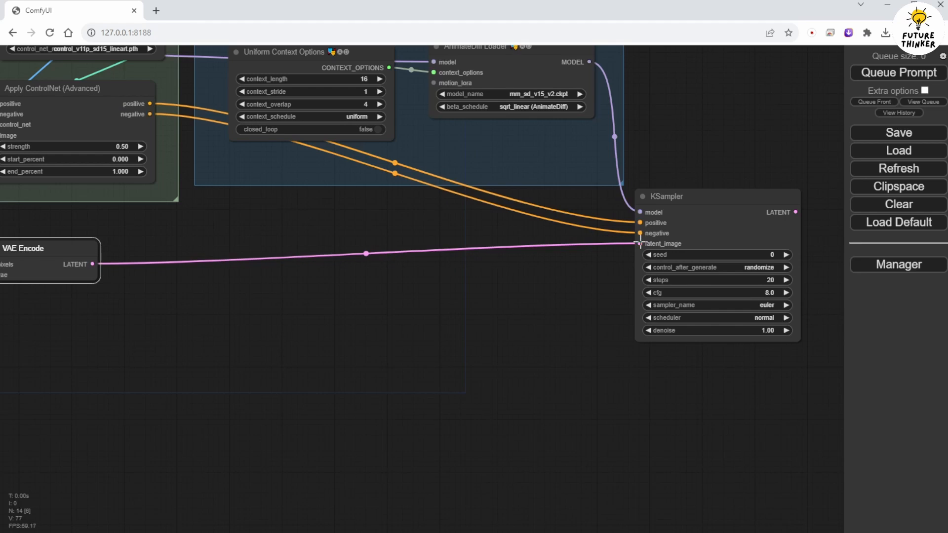
left_click_drag(362, 317, 270, 343)
left_click_drag(423, 351, 217, 341)
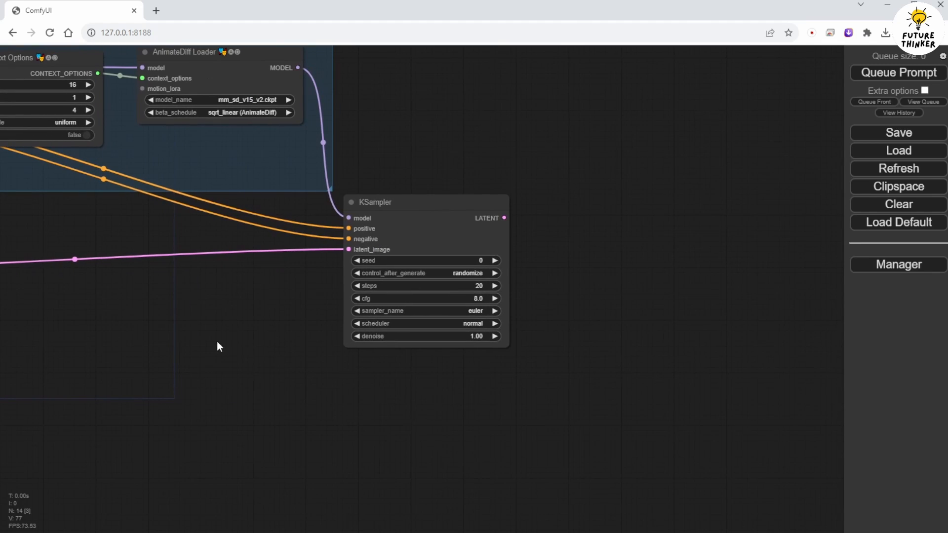
left_click(447, 261)
double_click(464, 260)
left_click(531, 256)
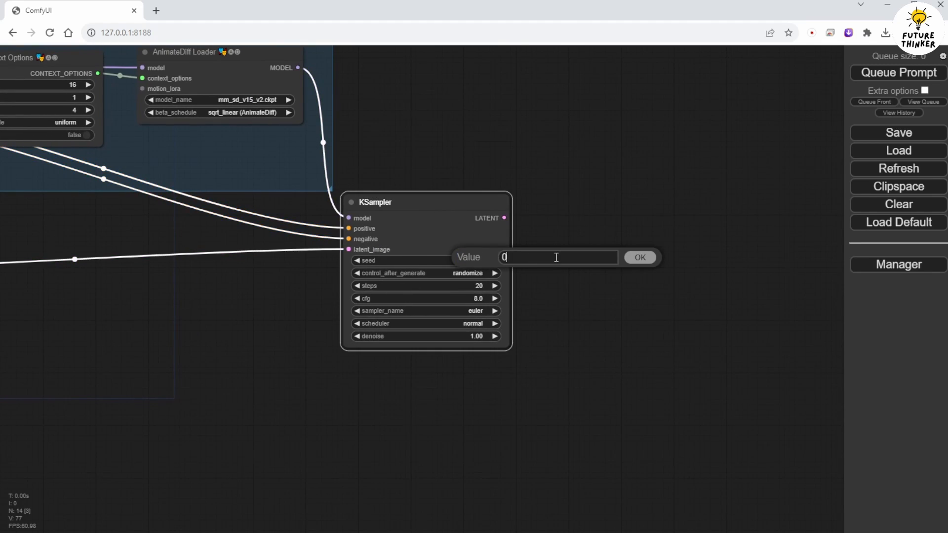
left_click_drag(556, 257, 440, 252)
type("888888888888")
left_click(640, 257)
left_click(479, 273)
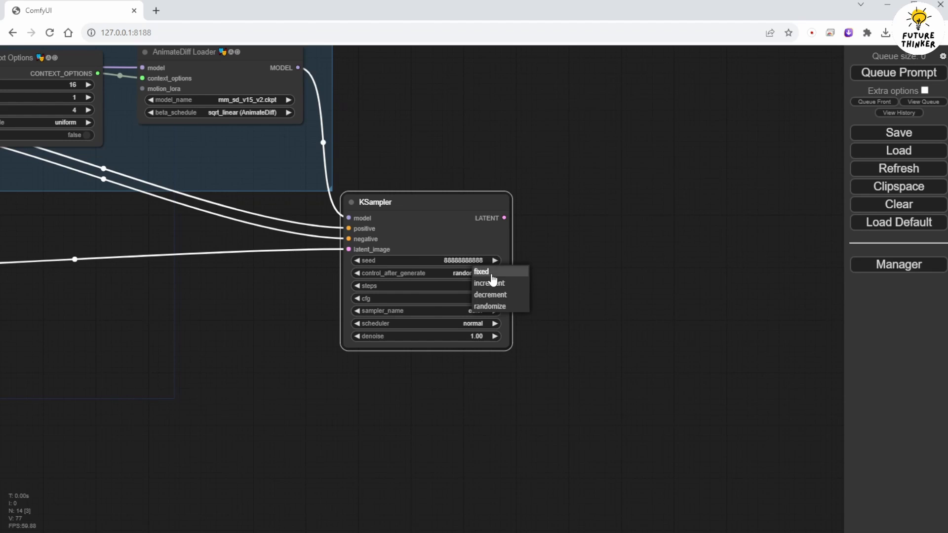
left_click(491, 274)
left_click(621, 277)
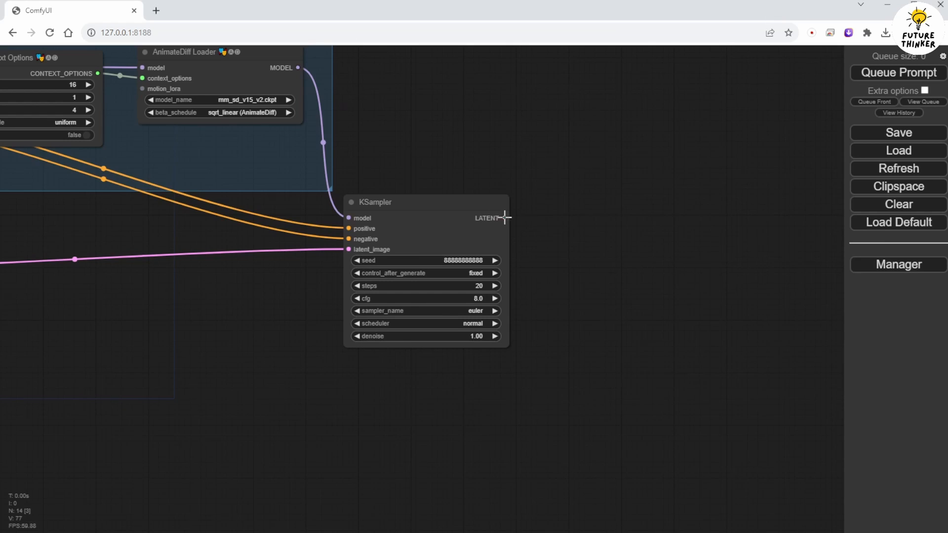
Add a VAE Decode node fed by the KSampler's LATENT output
left_click_drag(505, 217, 581, 186)
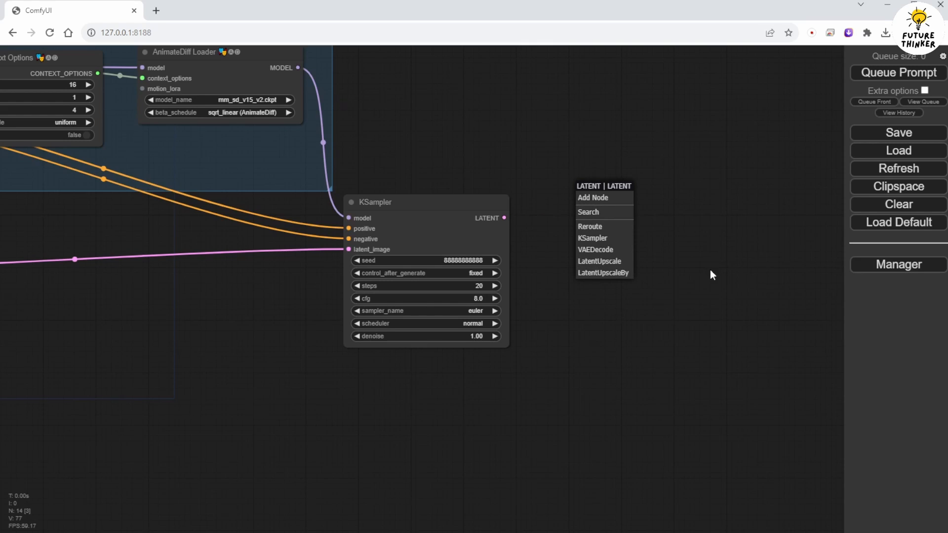
left_click(613, 249)
scroll(473, 408, "down", 3)
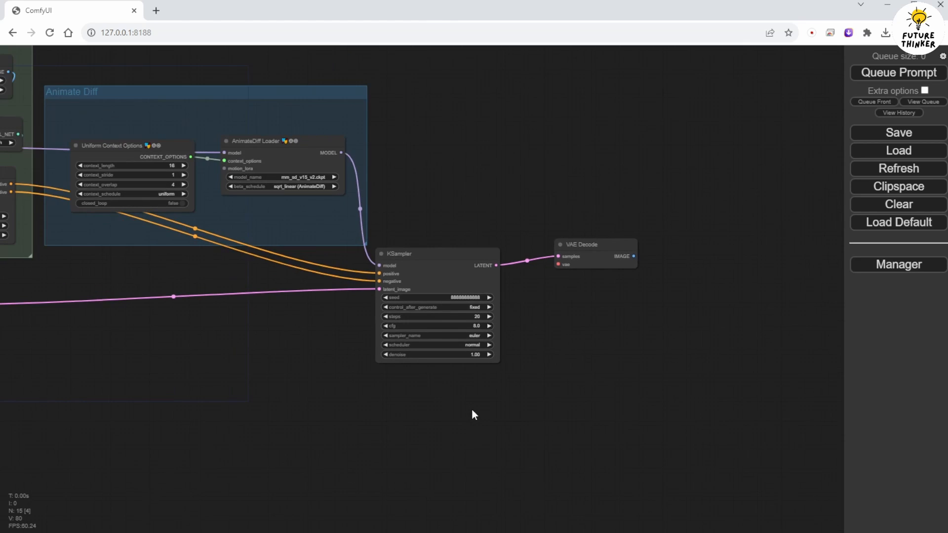
Move the KSampler beneath the Animate Diff group and place VAE Decode beside it
left_click_drag(301, 463, 567, 408)
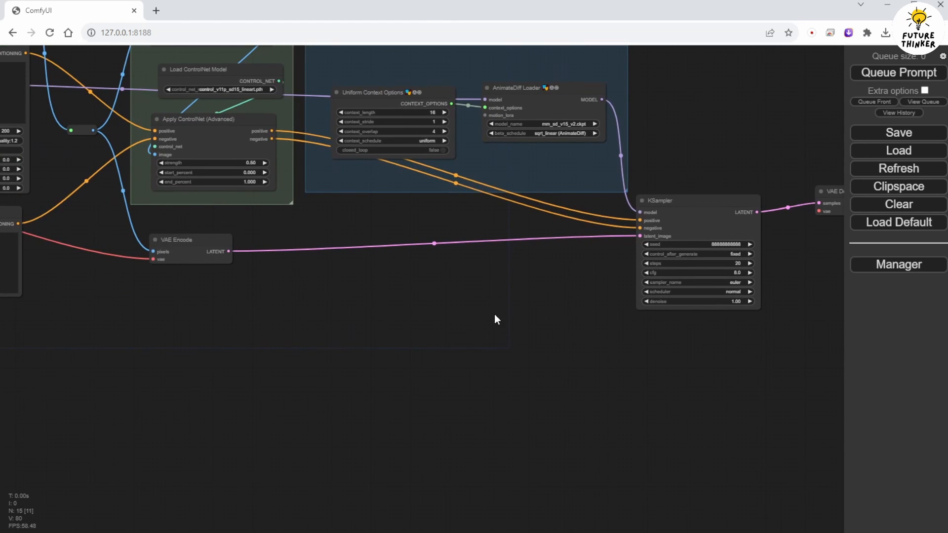
left_click_drag(495, 318, 261, 321)
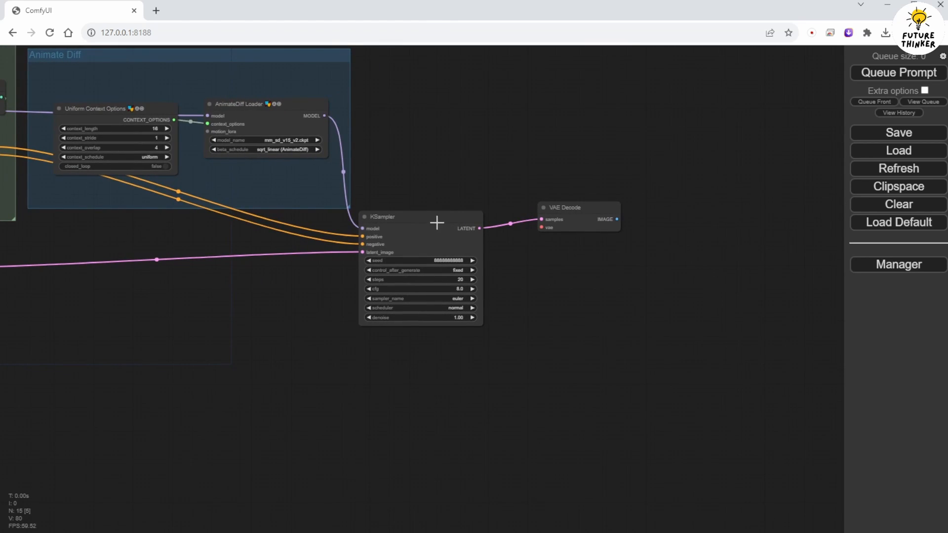
left_click_drag(439, 223, 140, 245)
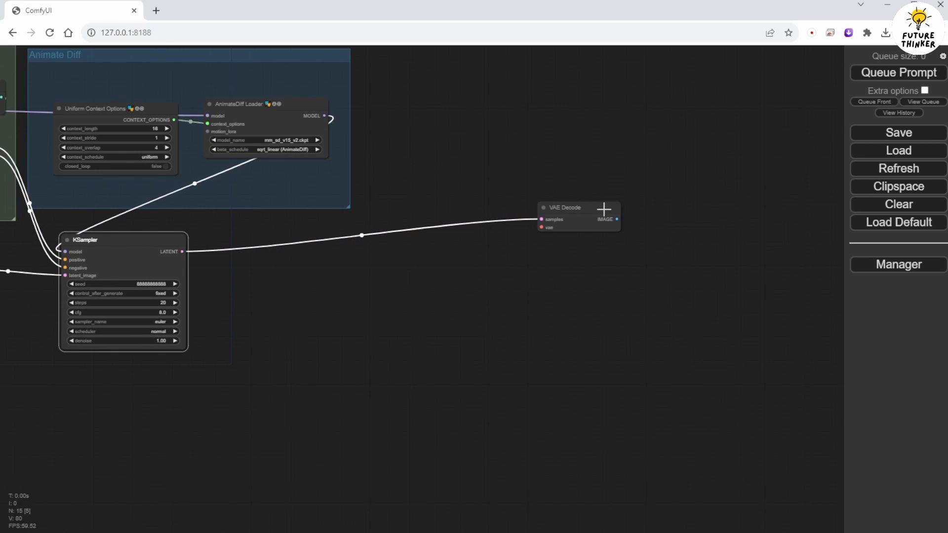
left_click_drag(601, 209, 312, 245)
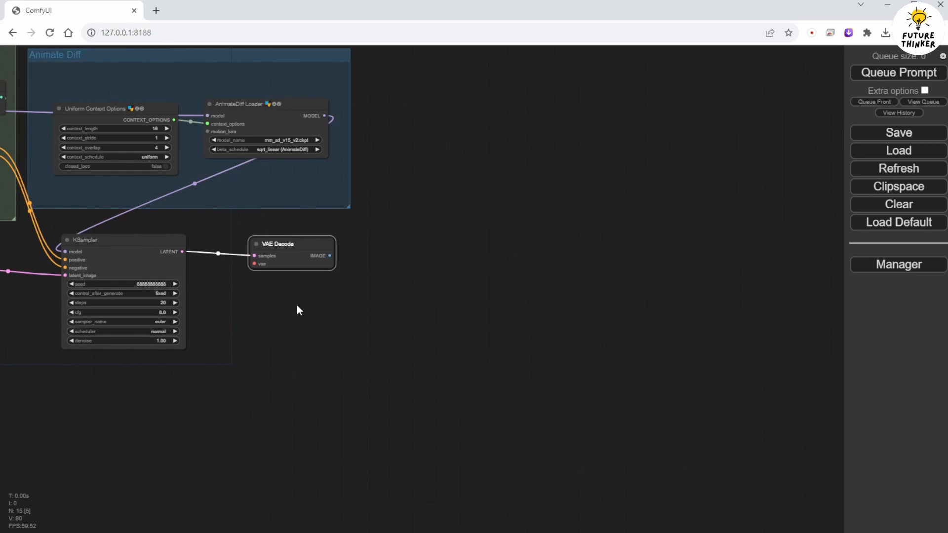
left_click_drag(296, 311, 537, 336)
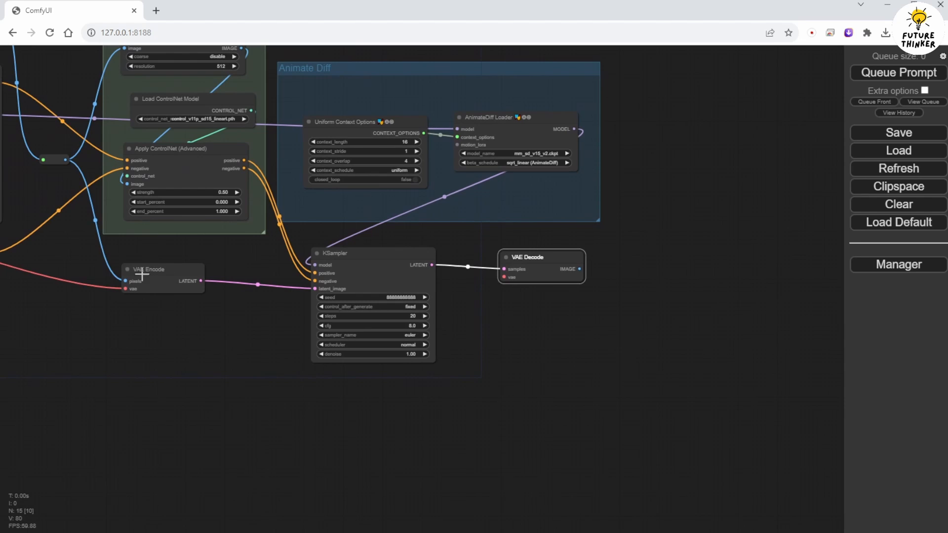
Set the KSampler's steps to 25 and cfg to 7
scroll(506, 318, "up", 6)
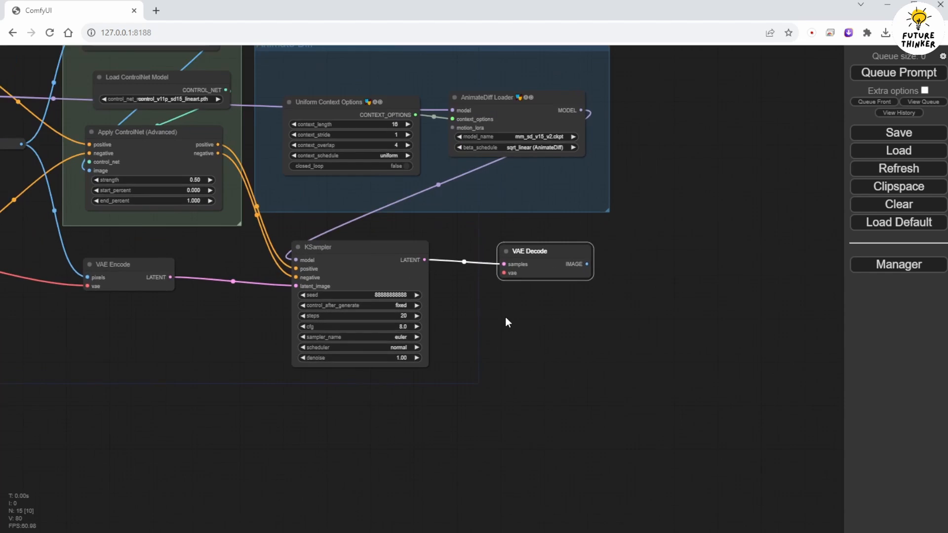
scroll(506, 319, "up", 1)
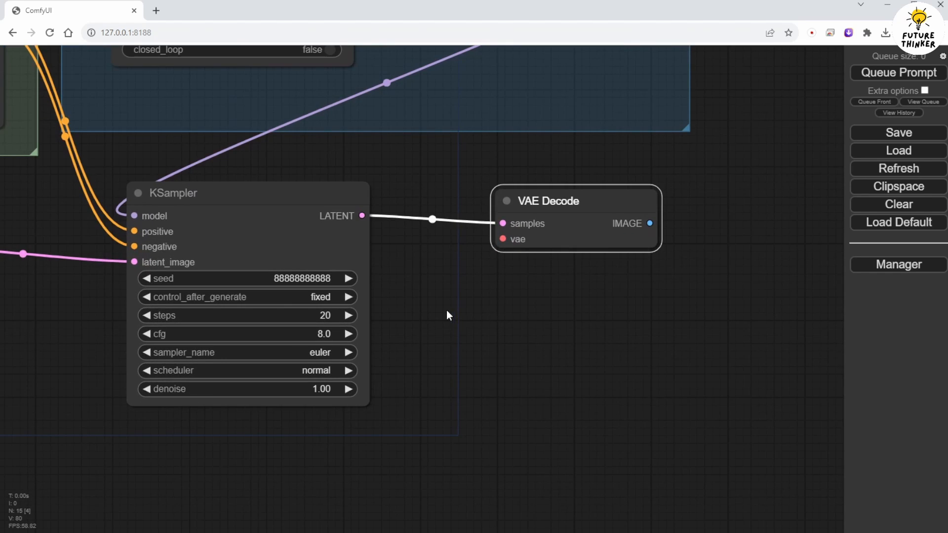
left_click(328, 314)
double_click(388, 311)
type("25")
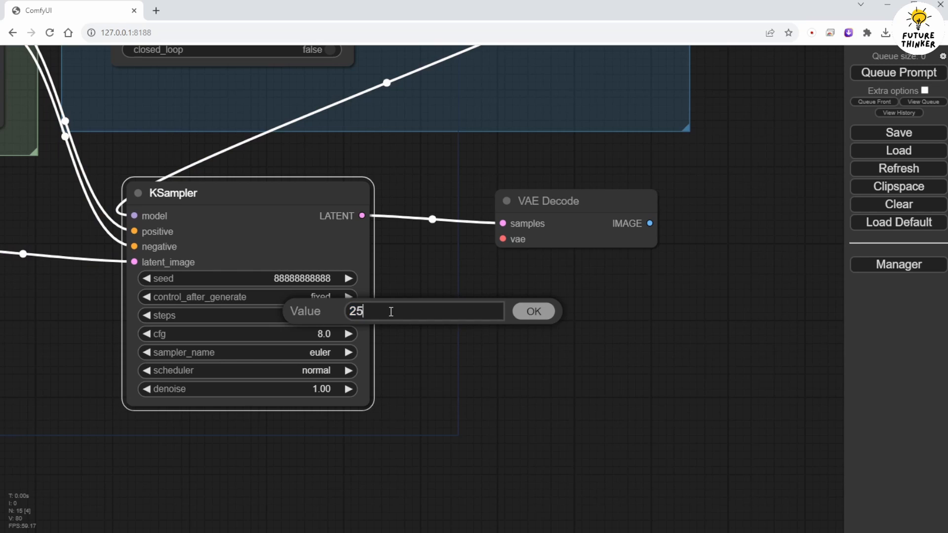
key("Return")
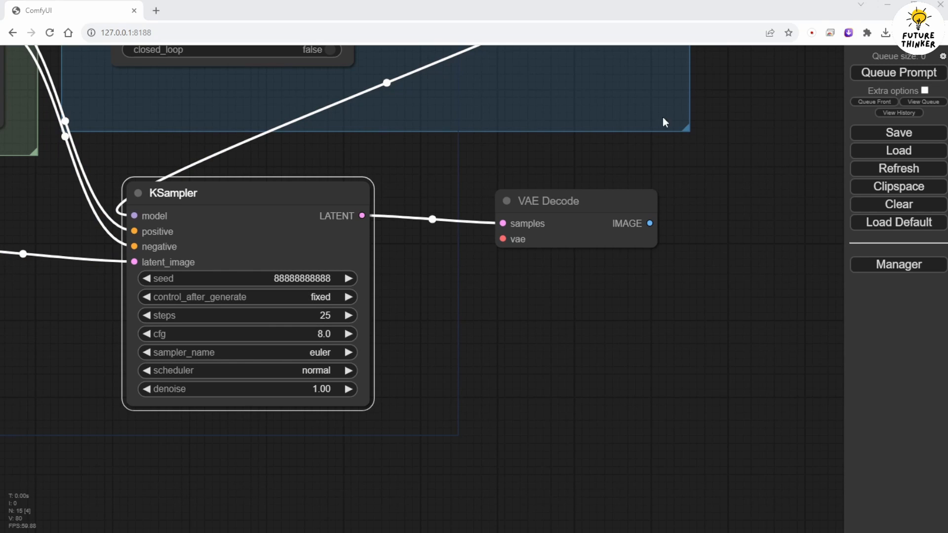
left_click(310, 334)
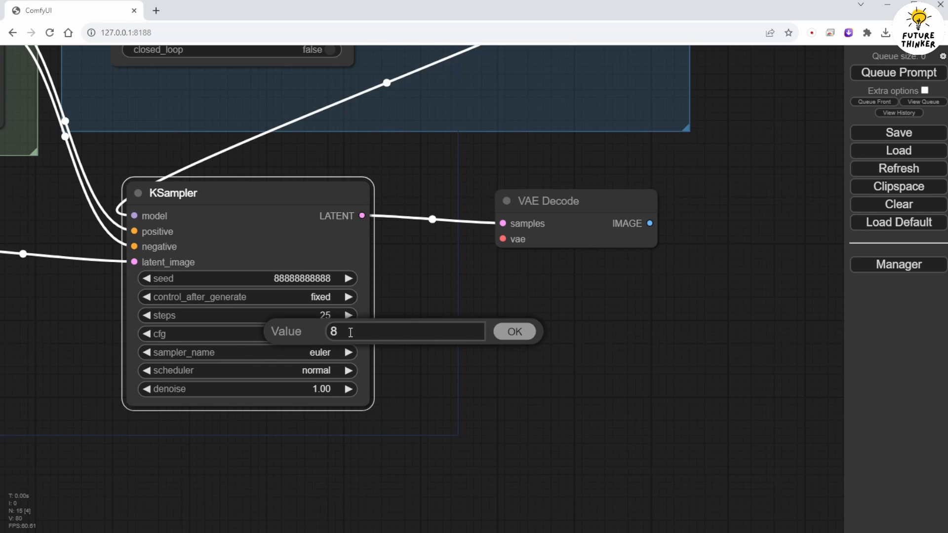
type("7.5")
key("Return")
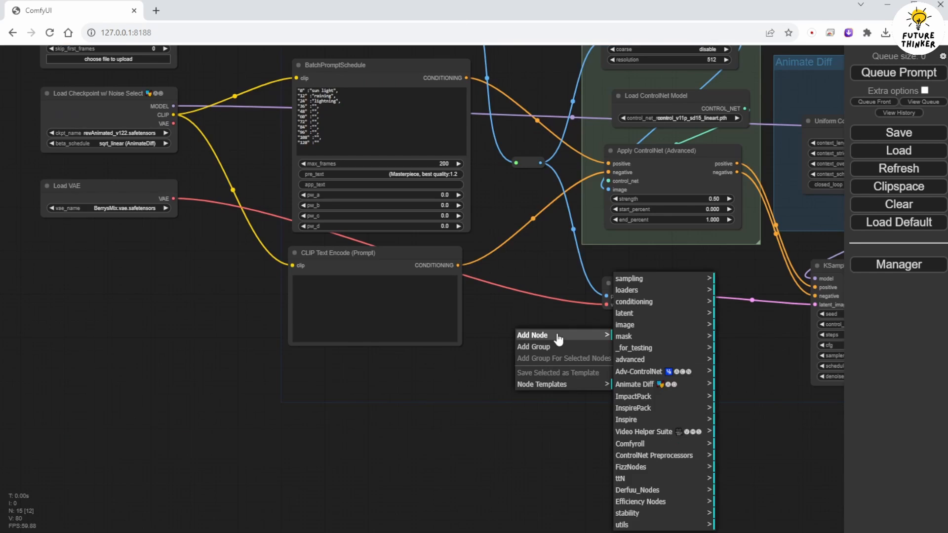
Add a Reroute node before VAE Encode and route the Load VAE link to VAE Encode's vae input through it
left_click(654, 524)
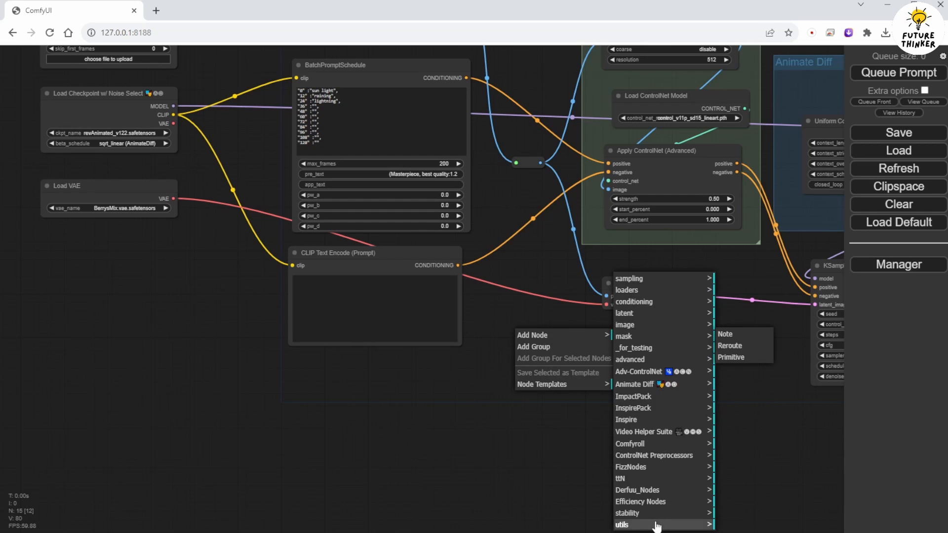
left_click(738, 355)
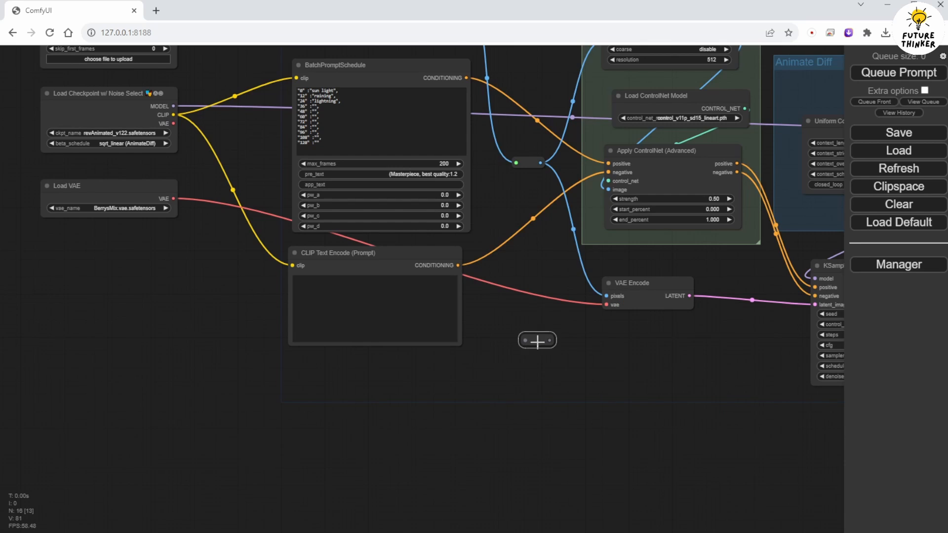
left_click_drag(540, 339, 526, 295)
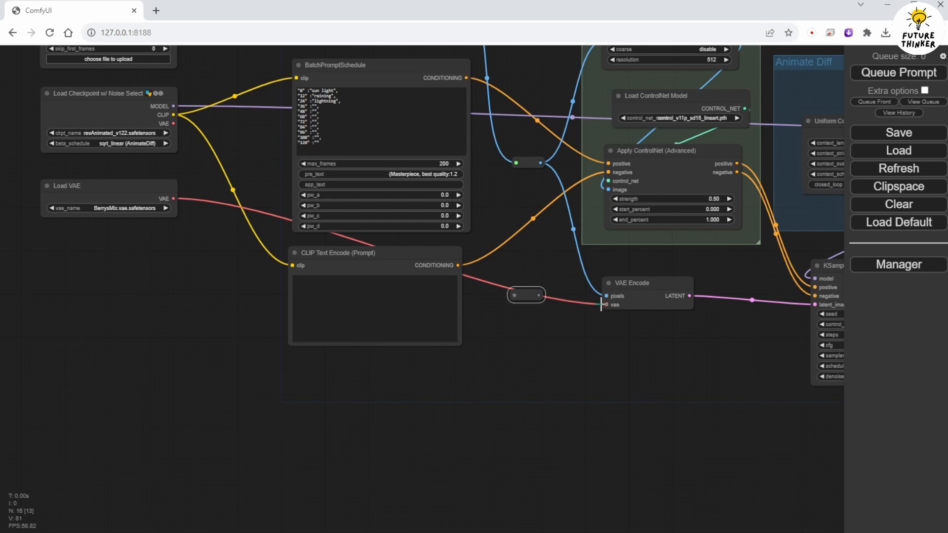
left_click_drag(174, 198, 606, 305)
Connect the VAE Reroute node's output to VAE Decode's vae input
left_click_drag(578, 364, 199, 307)
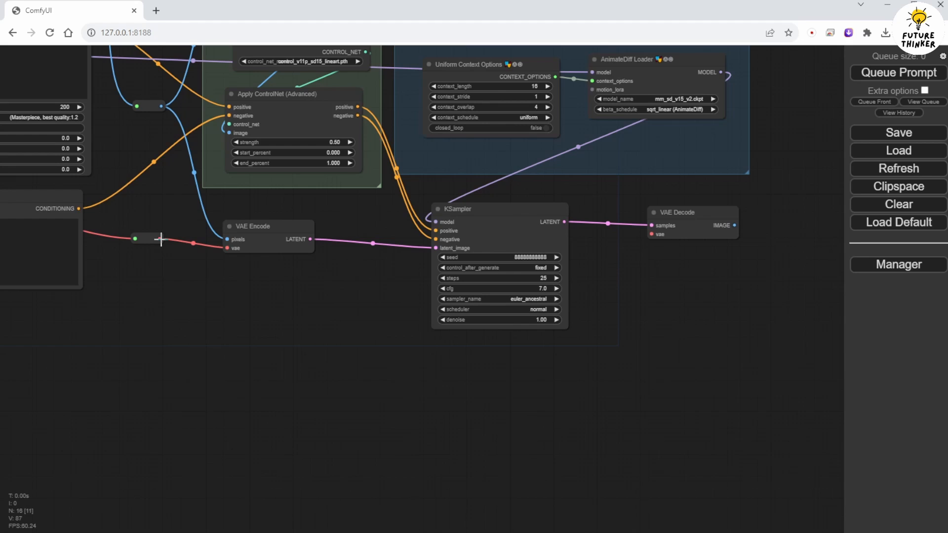
left_click_drag(159, 239, 678, 245)
left_click_drag(678, 245, 677, 242)
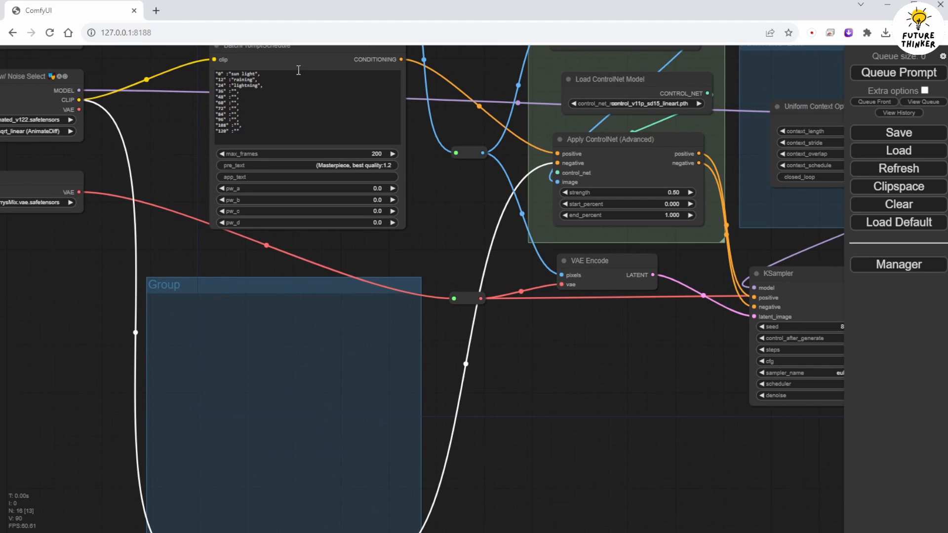
Move BatchPromptSchedule into the new group and raise the group to just below Upscale Image
left_click_drag(425, 139, 427, 183)
left_click_drag(329, 93, 299, 395)
left_click_drag(293, 332, 302, 82)
left_click_drag(117, 80, 114, 182)
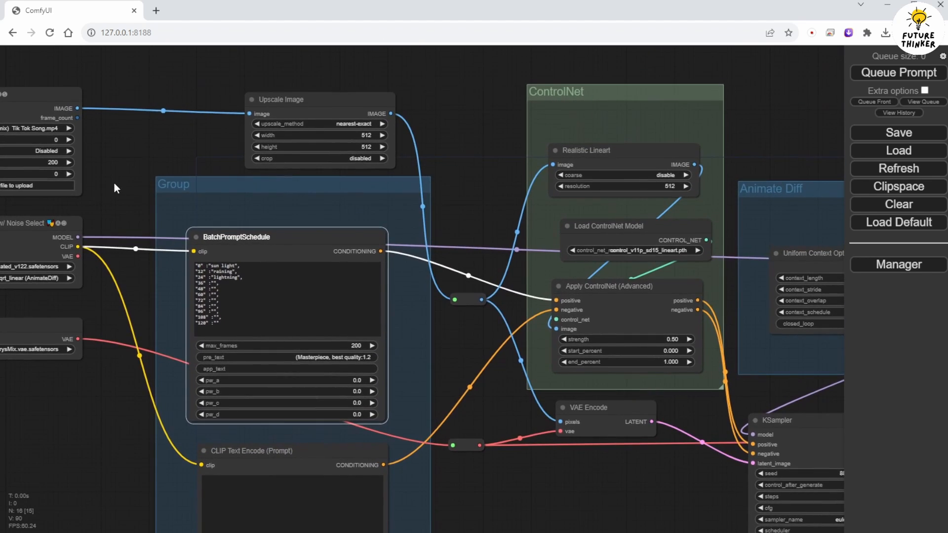
Tidy BatchPromptSchedule and CLIP Text Encode inside their group and shrink the group frame to fit around them
left_click_drag(443, 170, 448, 43)
left_click_drag(271, 112, 272, 90)
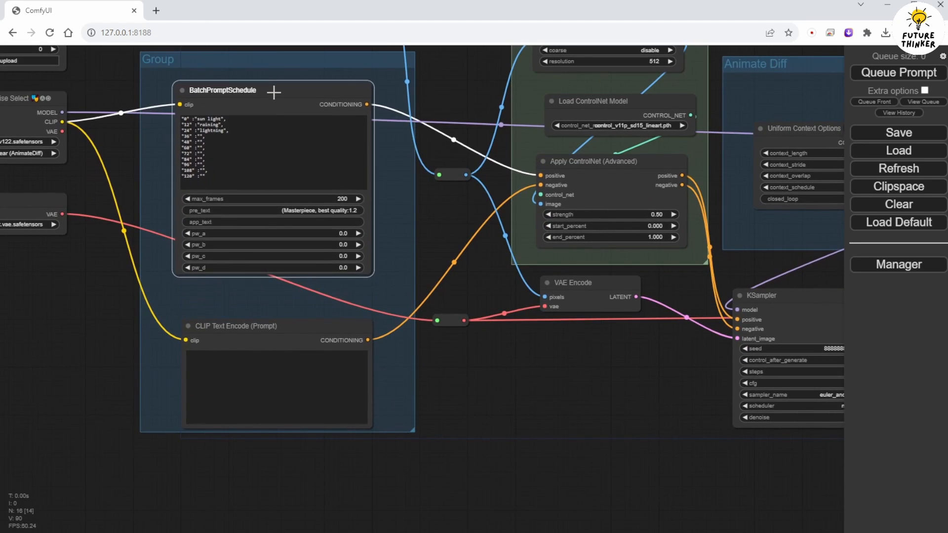
left_click_drag(304, 325, 298, 289)
left_click_drag(407, 432, 380, 404)
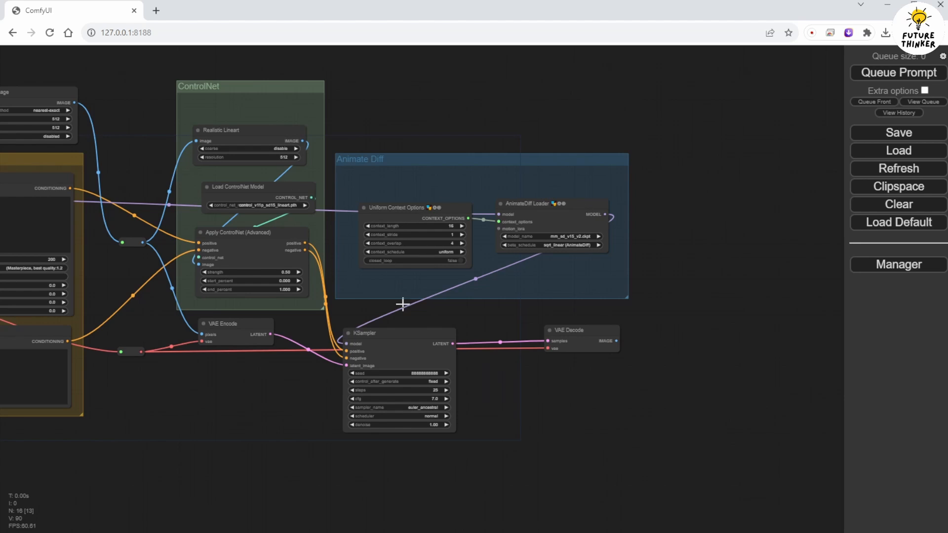
Connect VAE Decode's IMAGE output to the images input of the AnimateDiff Combine node
left_click_drag(571, 400, 455, 389)
scroll(454, 383, "up", 2)
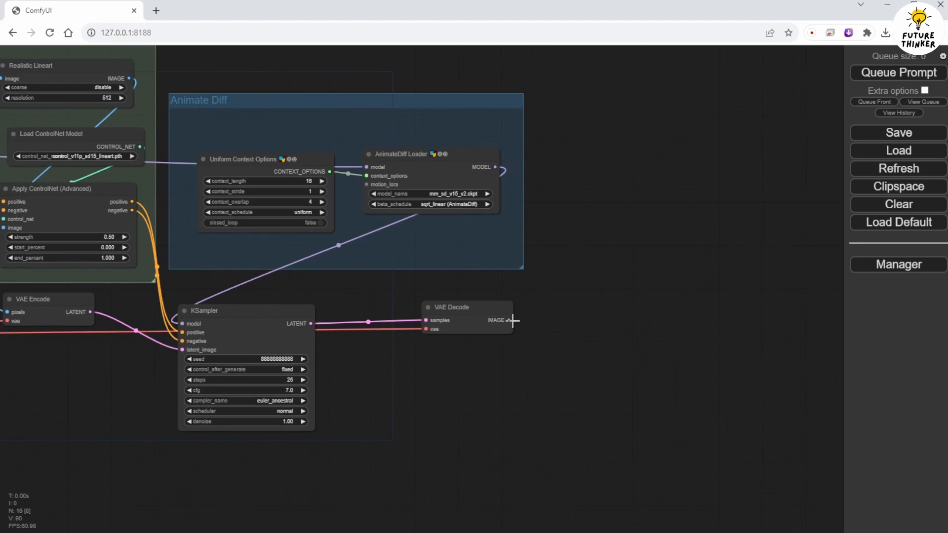
left_click_drag(509, 320, 569, 276)
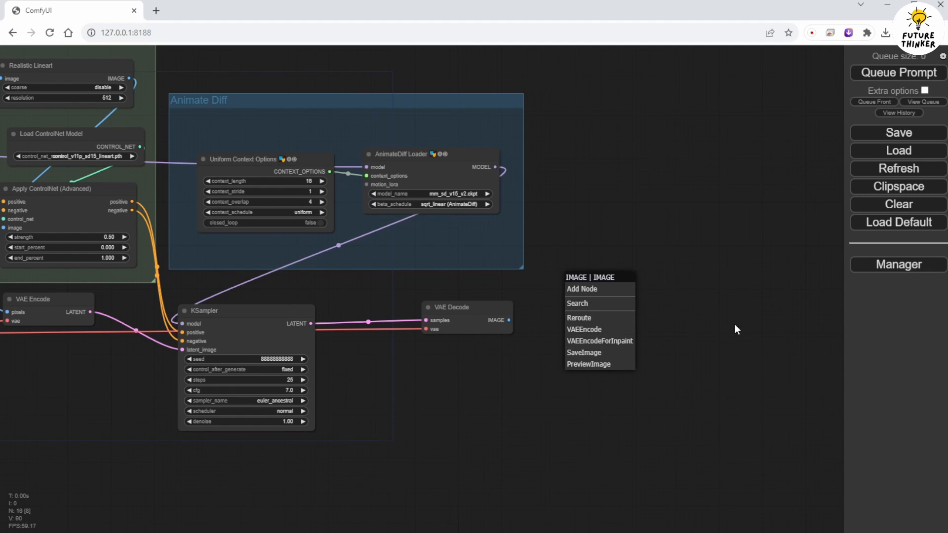
left_click(554, 299)
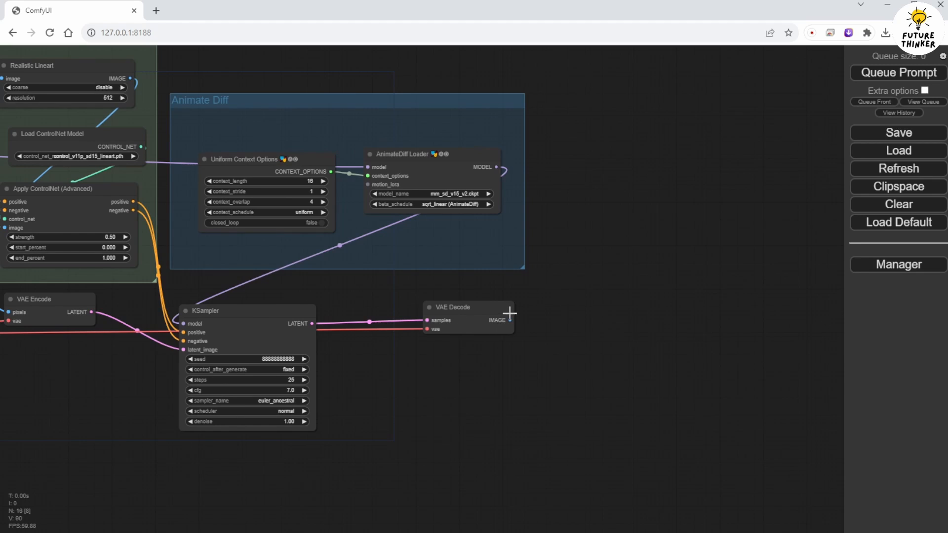
left_click_drag(235, 245, 350, 74)
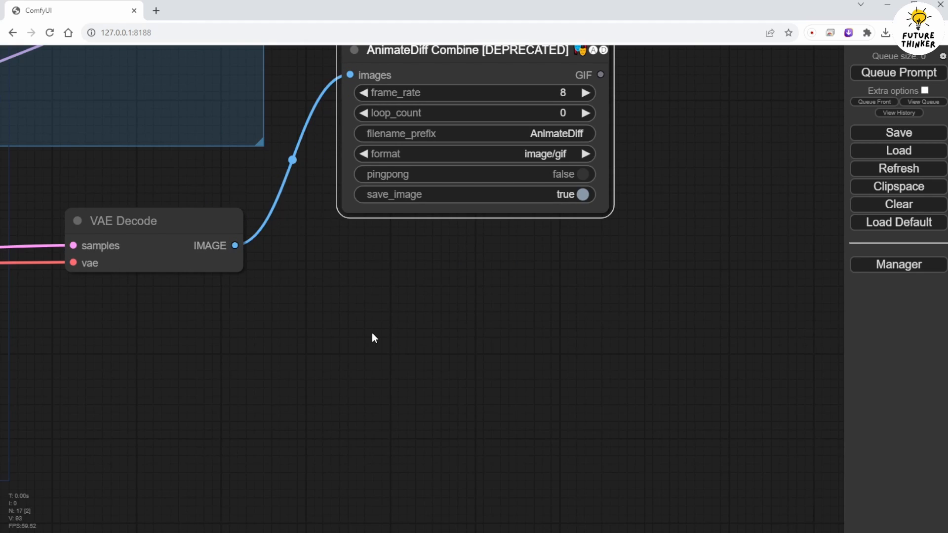
left_click(393, 336)
right_click(396, 334)
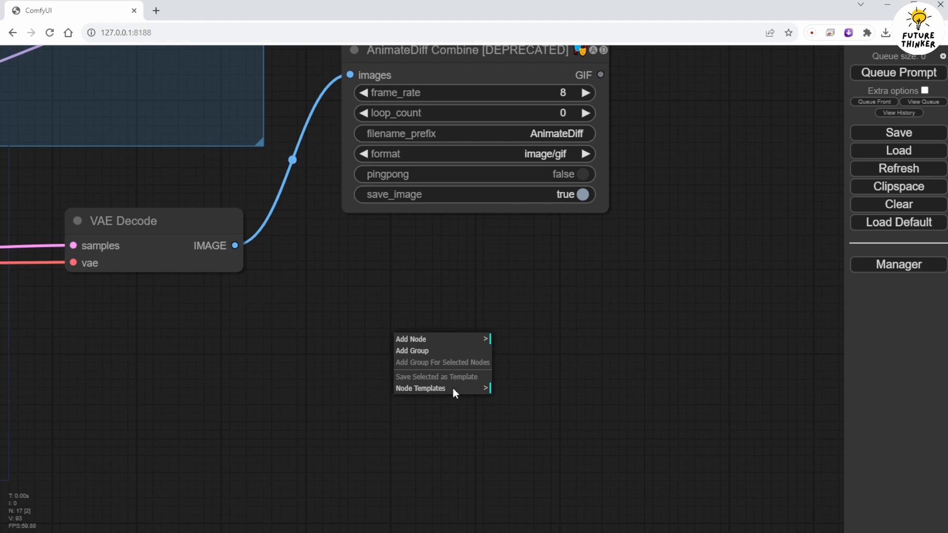
double_click(368, 328)
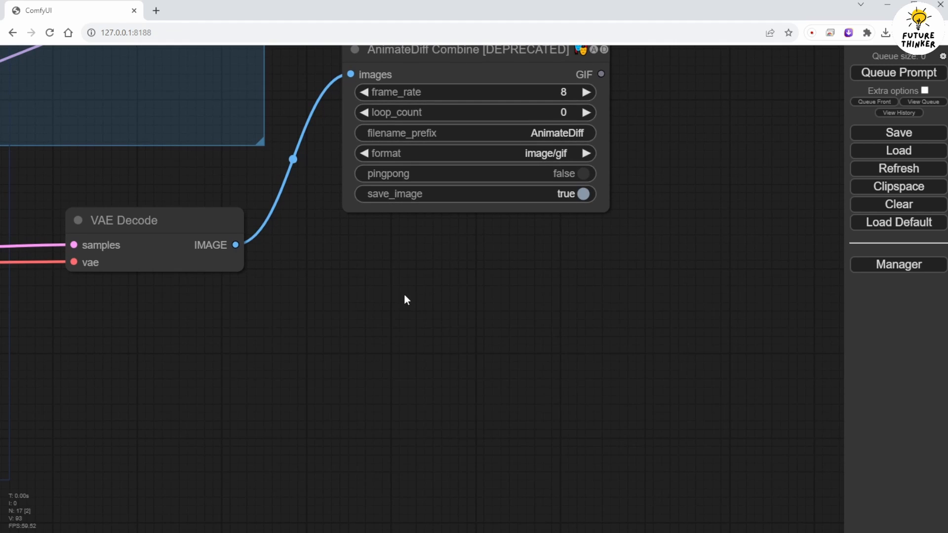
Add a Video Combine node from Video Helper Suite beneath AnimateDiff Combine and connect VAE Decode's IMAGE output to its images input
right_click(402, 302)
left_click(423, 302)
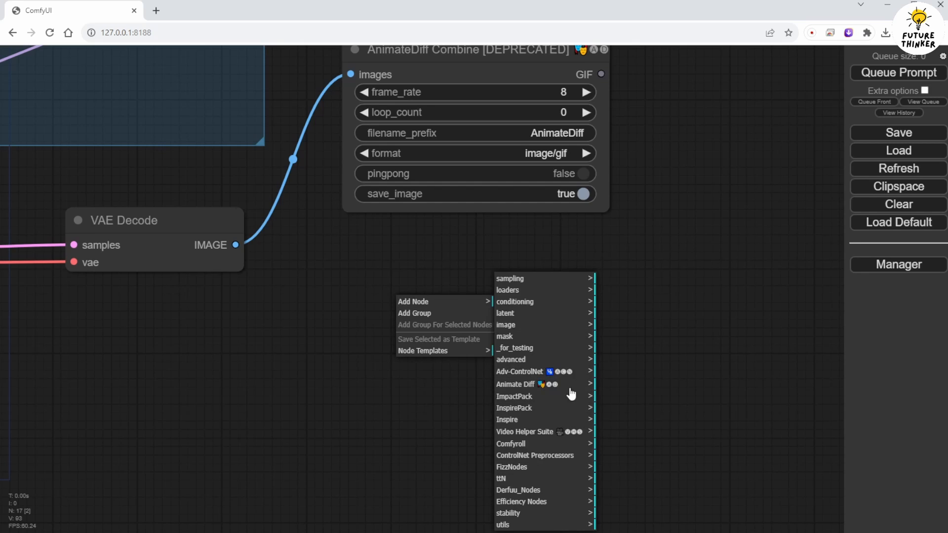
left_click(566, 433)
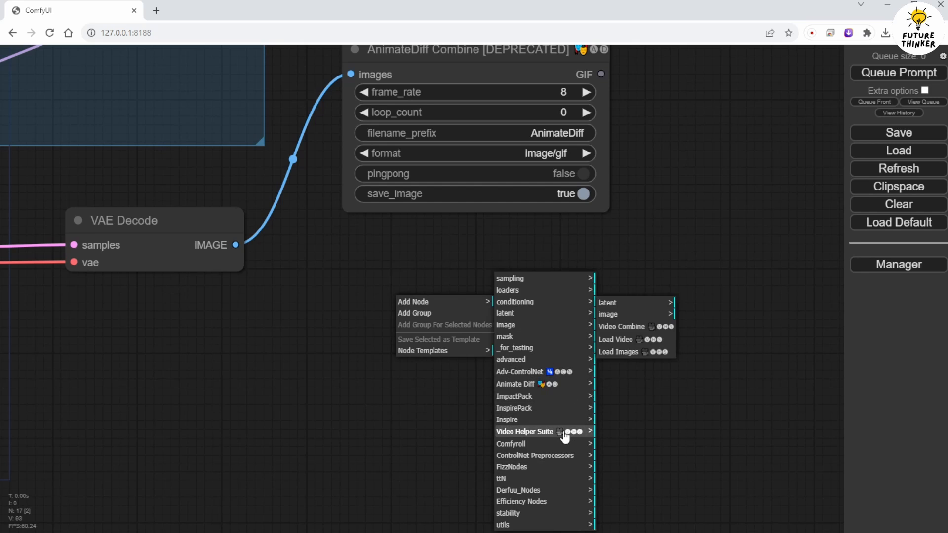
left_click(639, 328)
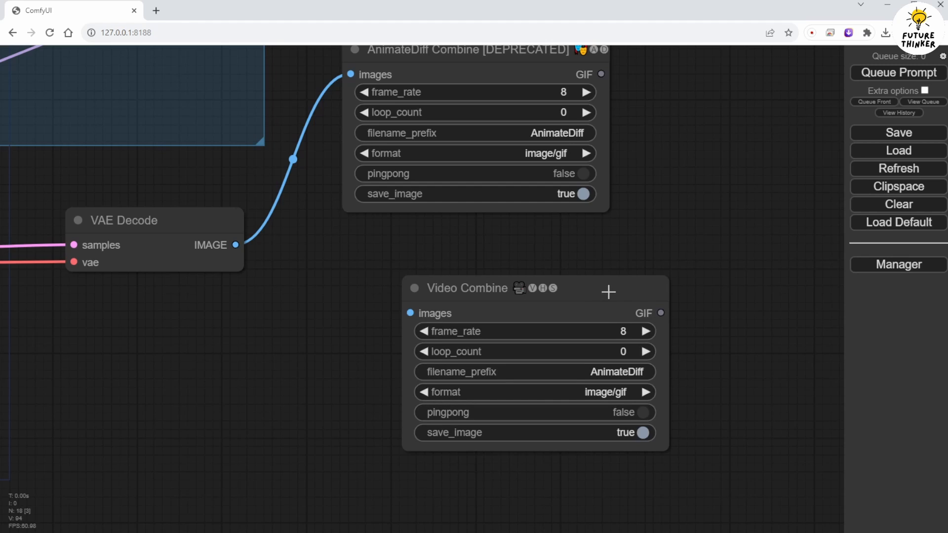
left_click_drag(608, 292, 539, 290)
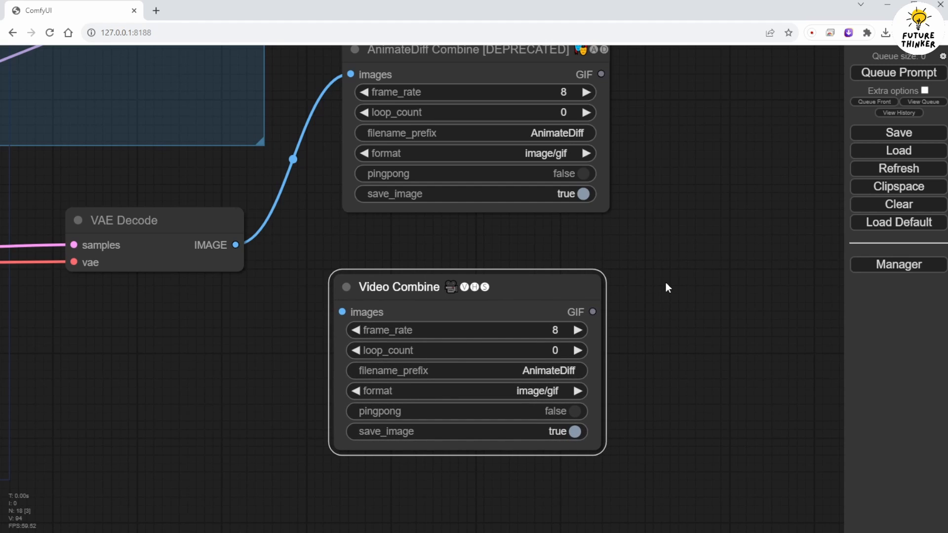
scroll(664, 280, "down", 2)
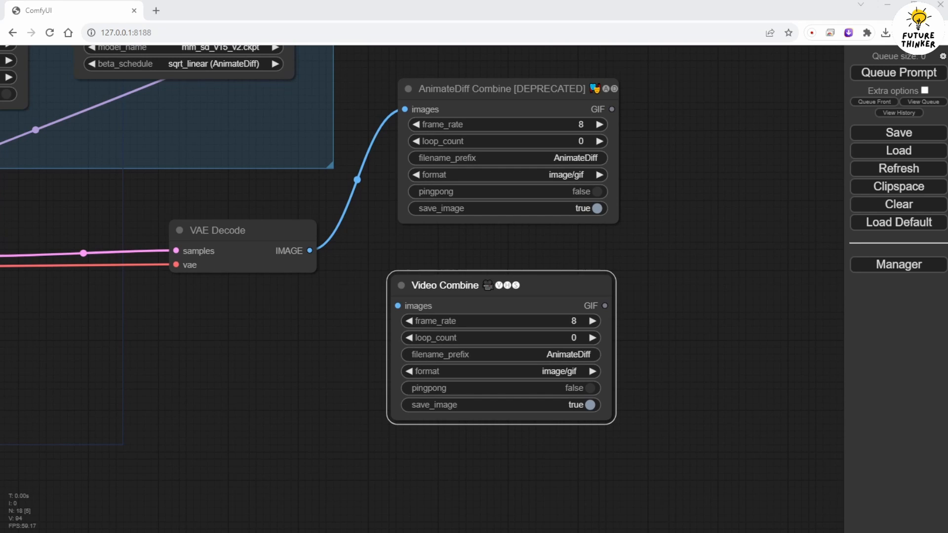
left_click(792, 230)
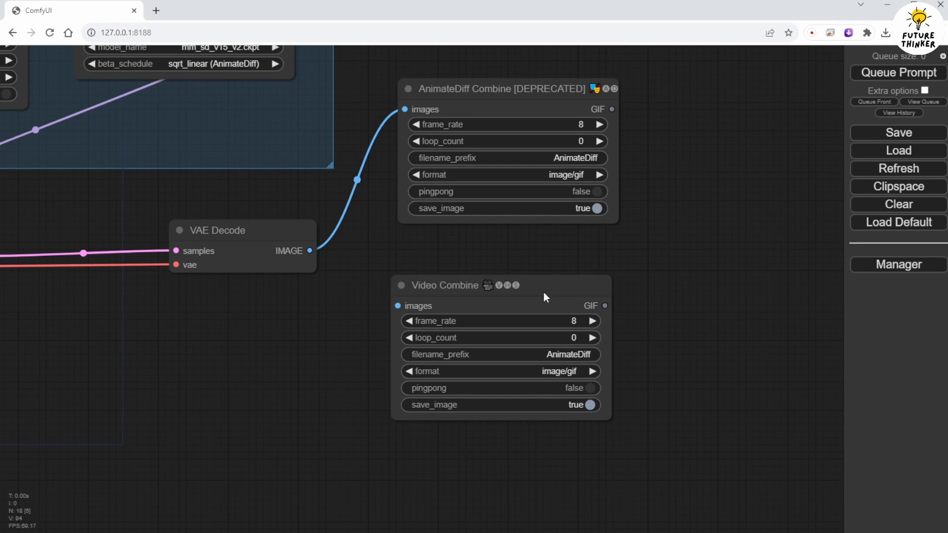
left_click_drag(310, 250, 397, 305)
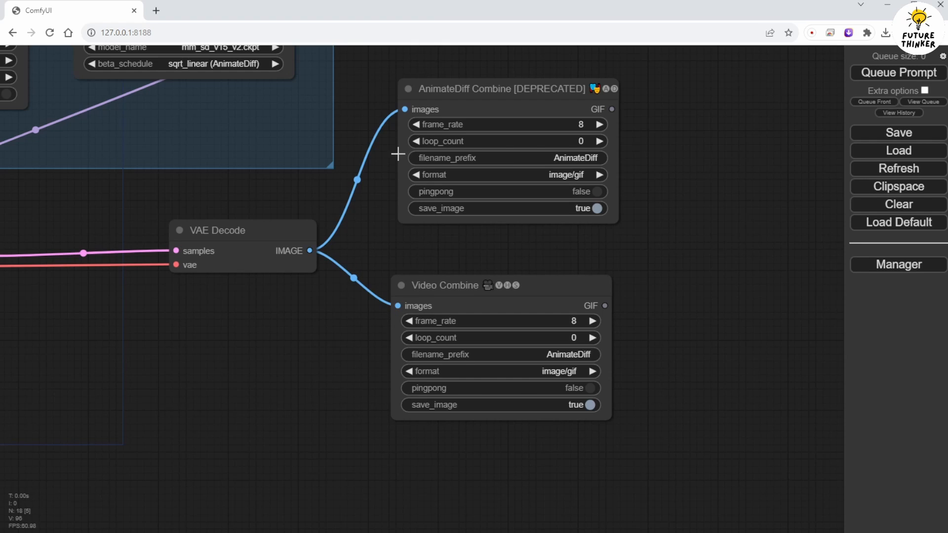
Remove the deprecated AnimateDiff Combine node and move Video Combine up level with VAE Decode
left_click(481, 94)
right_click(481, 91)
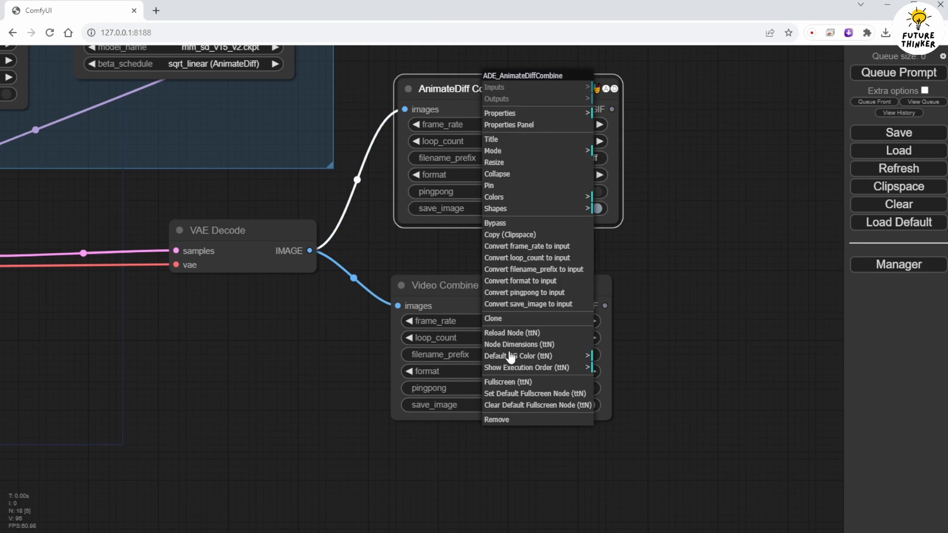
left_click(509, 423)
left_click_drag(461, 285, 457, 230)
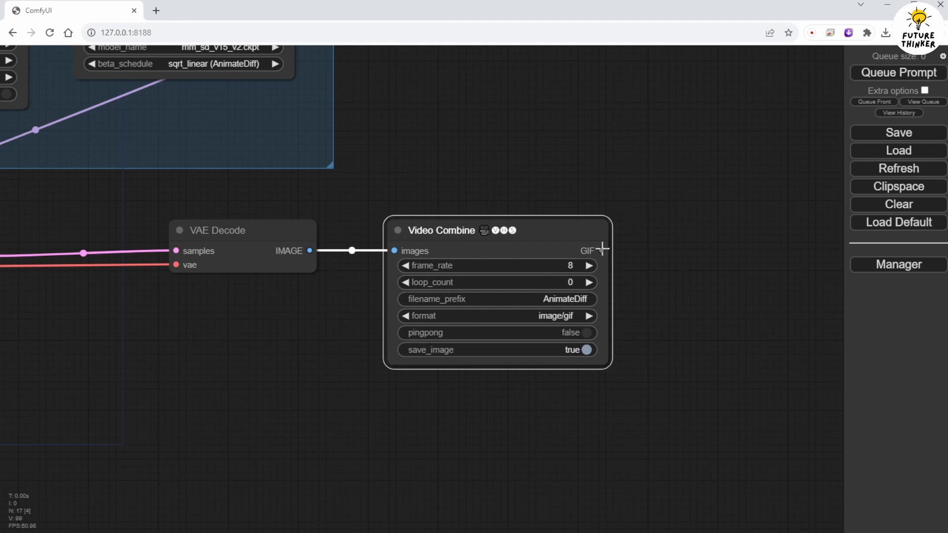
Set Video Combine's frame_rate to 24 and its format to video/h264-mp4
left_click_drag(602, 250, 677, 301)
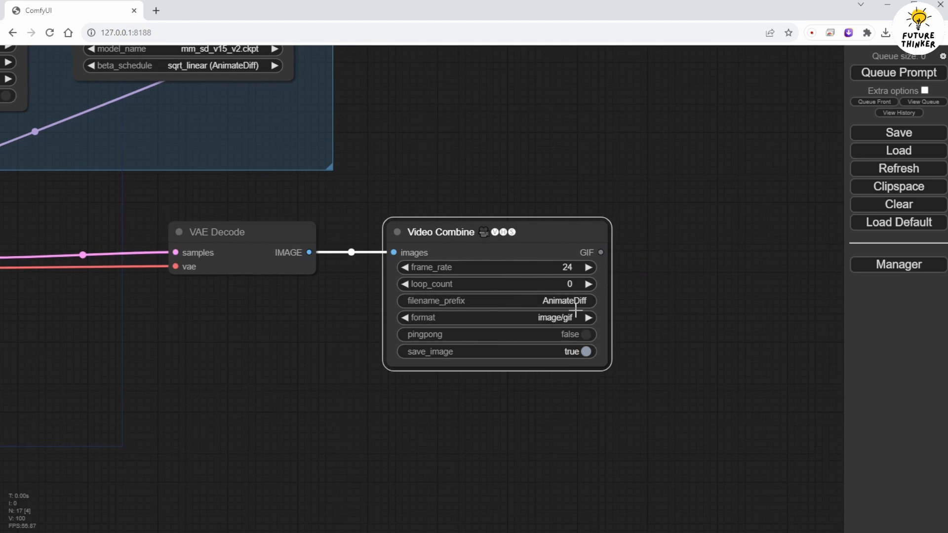
left_click_drag(601, 253, 667, 190)
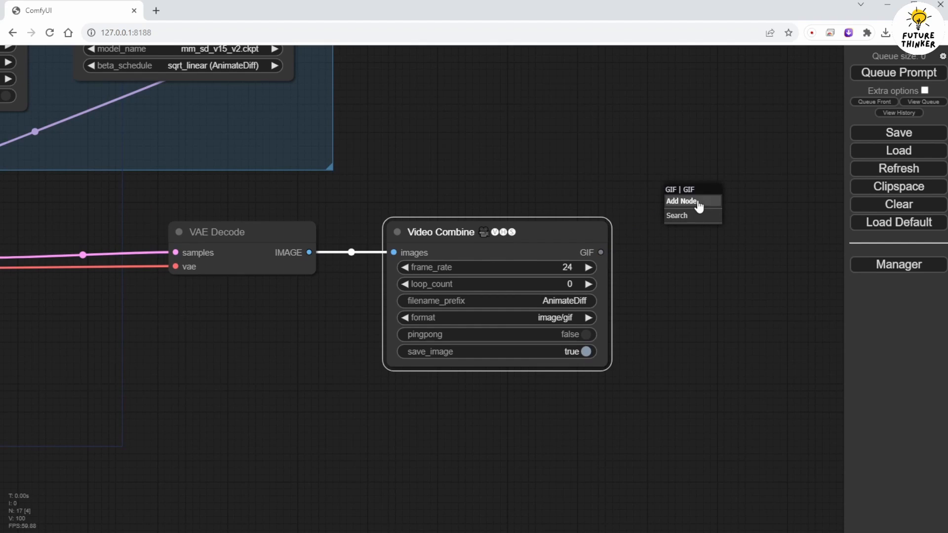
left_click(692, 279)
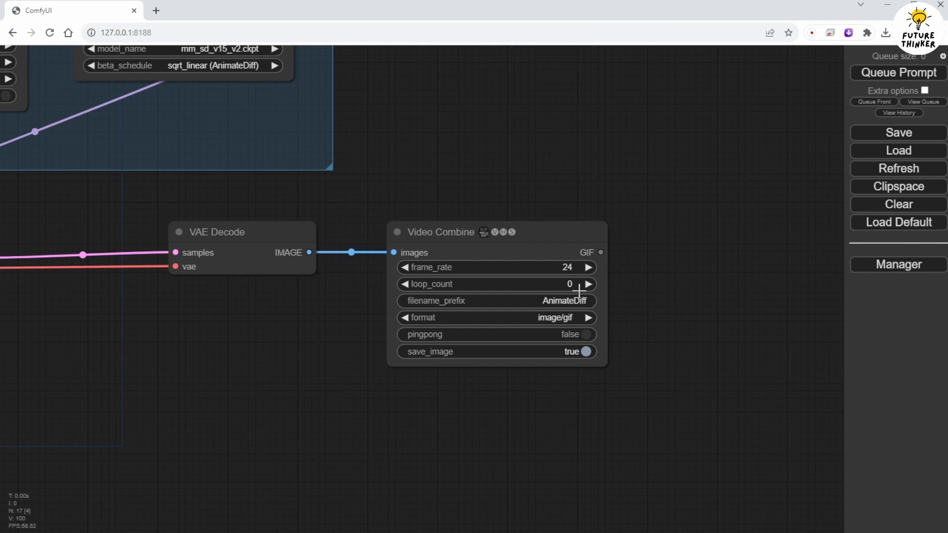
left_click(559, 317)
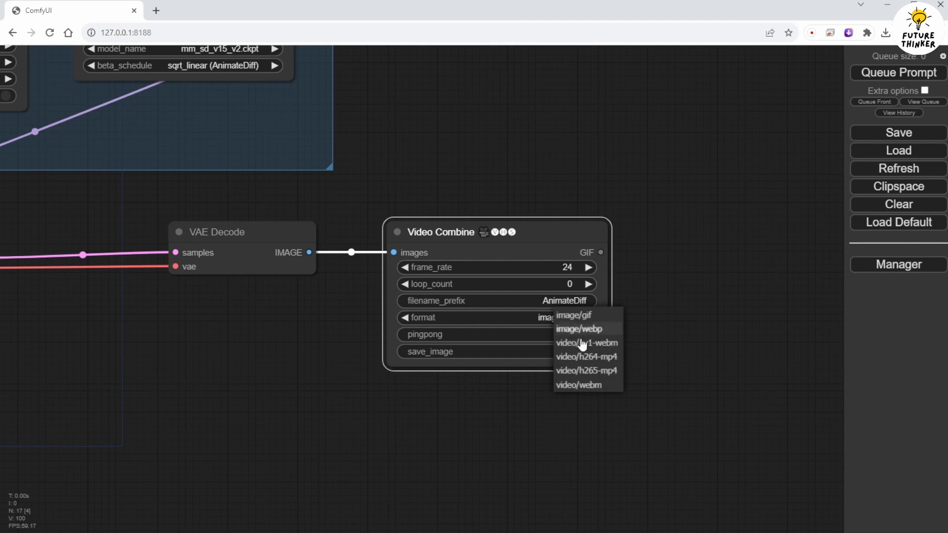
left_click(611, 362)
scroll(515, 404, "down", 3)
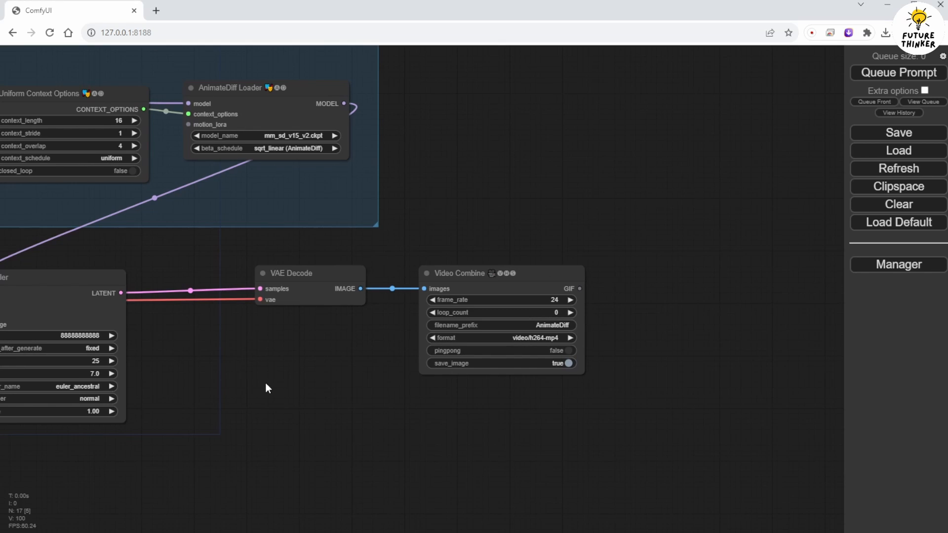
Load the video DEMO 3.mp4 into the Load Video node and set its frame_load_cap to 185
left_click_drag(267, 387, 779, 387)
left_click_drag(320, 406, 532, 532)
left_click_drag(417, 490, 590, 494)
left_click_drag(158, 128, 366, 147)
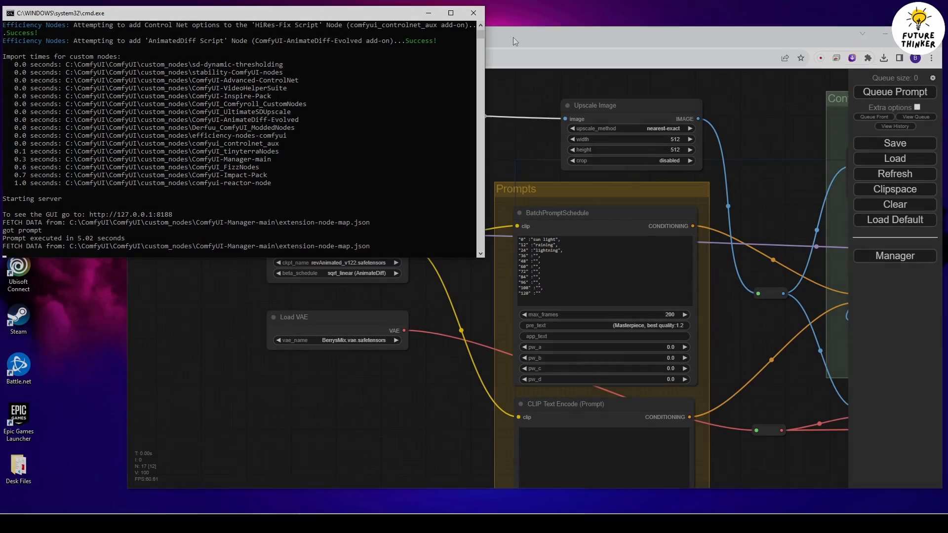
left_click(514, 37)
double_click(522, 35)
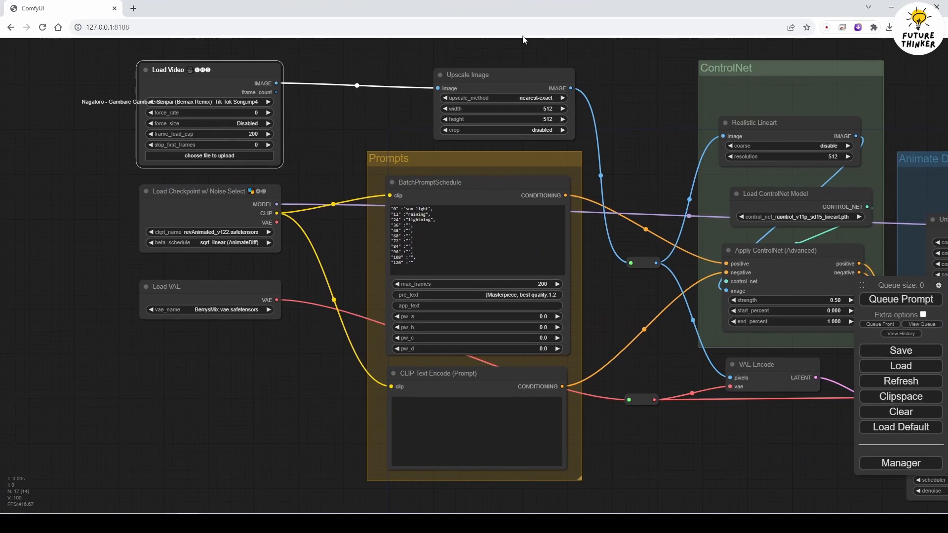
left_click(213, 156)
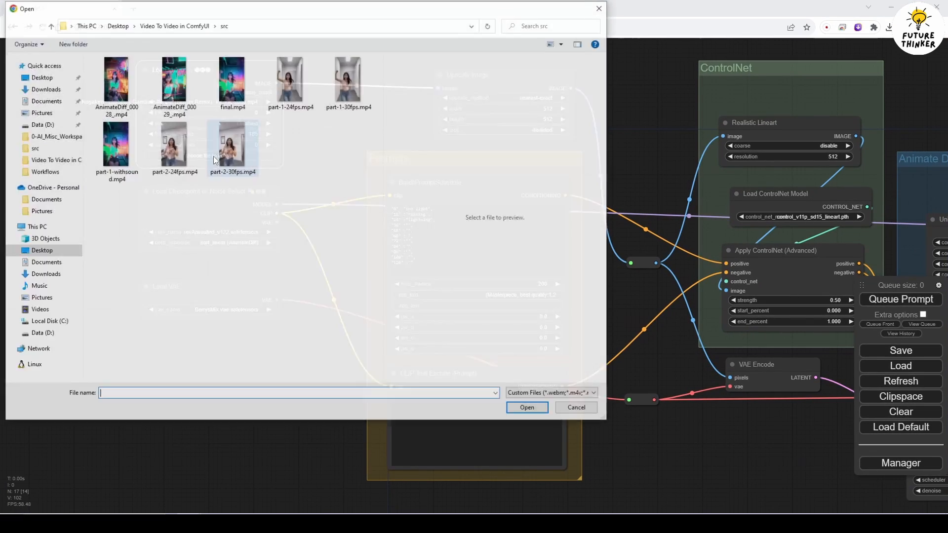
double_click(285, 148)
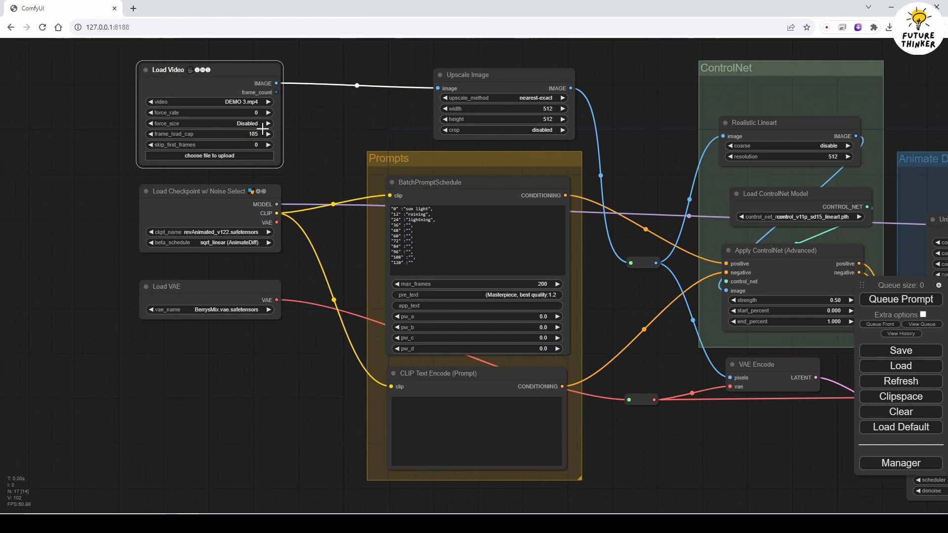
Set the height of the Upscale Image node to 960
scroll(297, 131, "up", 2)
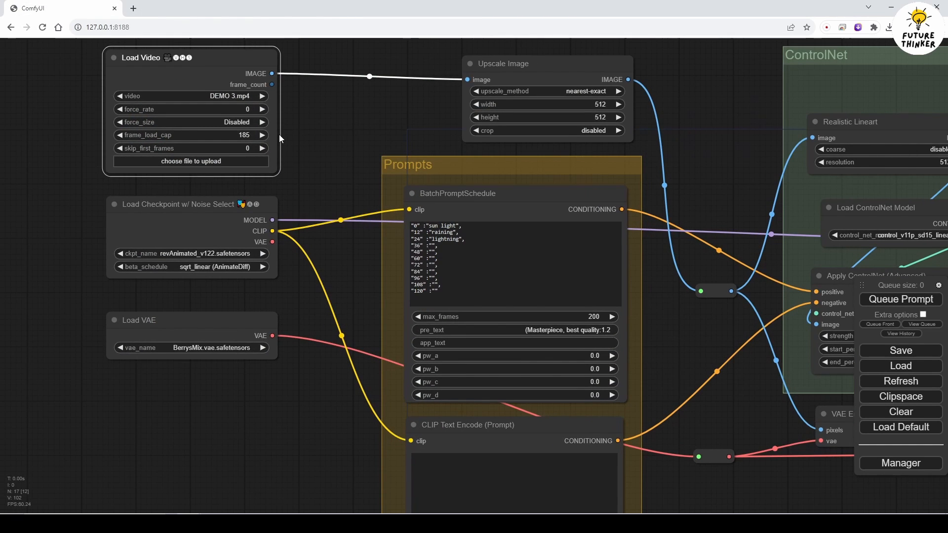
scroll(279, 134, "up", 2)
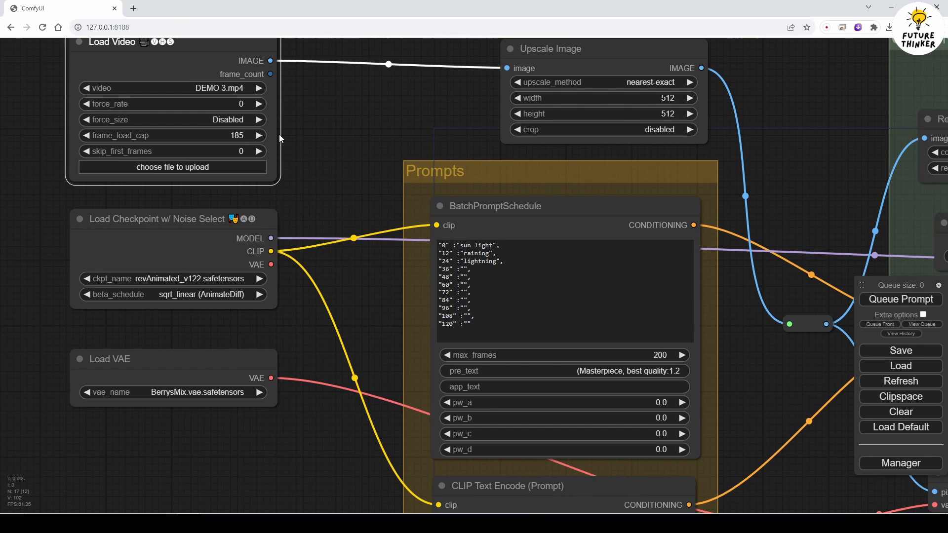
scroll(340, 147, "down", 1)
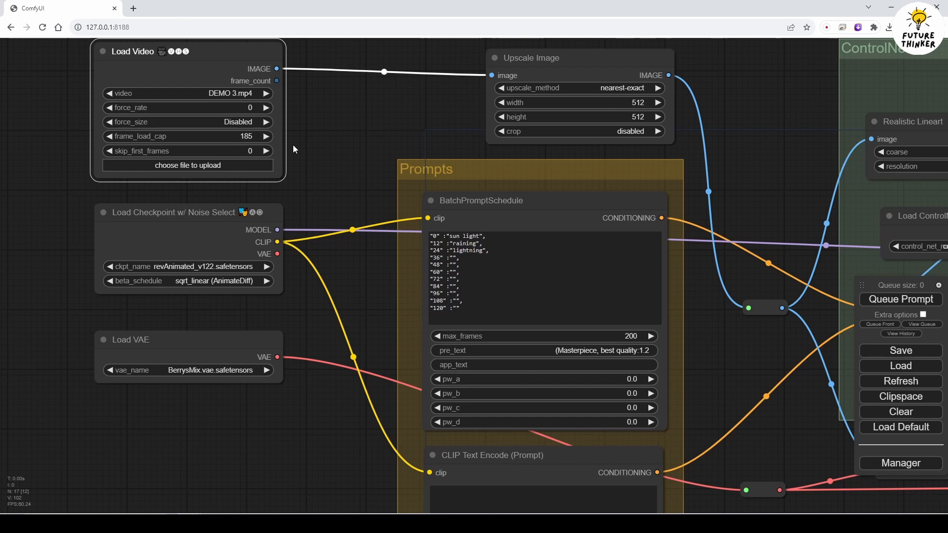
scroll(293, 149, "down", 1)
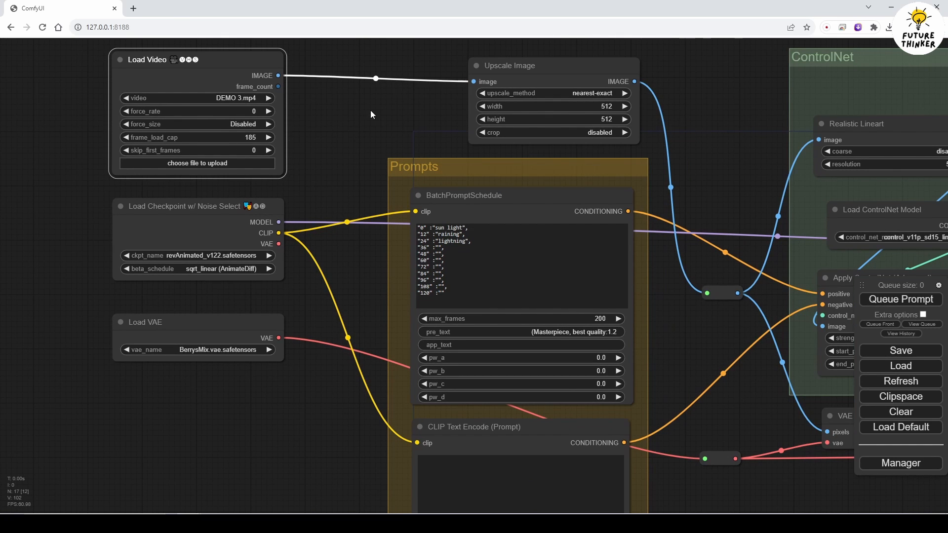
left_click_drag(371, 111, 221, 136)
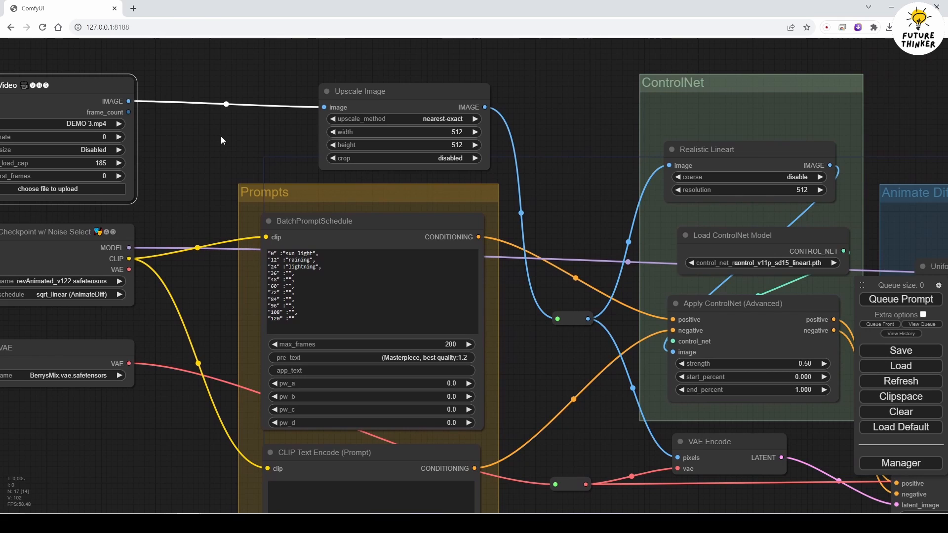
double_click(459, 145)
double_click(492, 143)
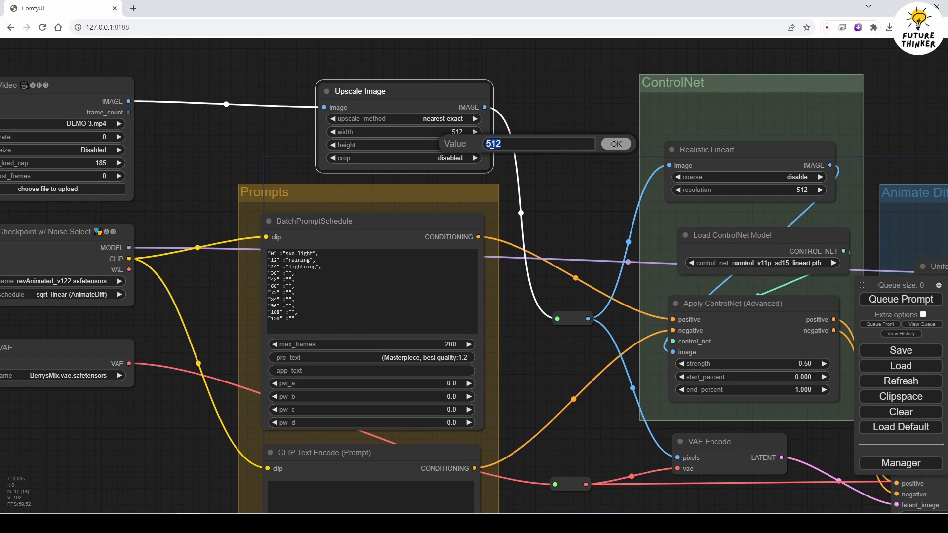
type("960")
key("Return")
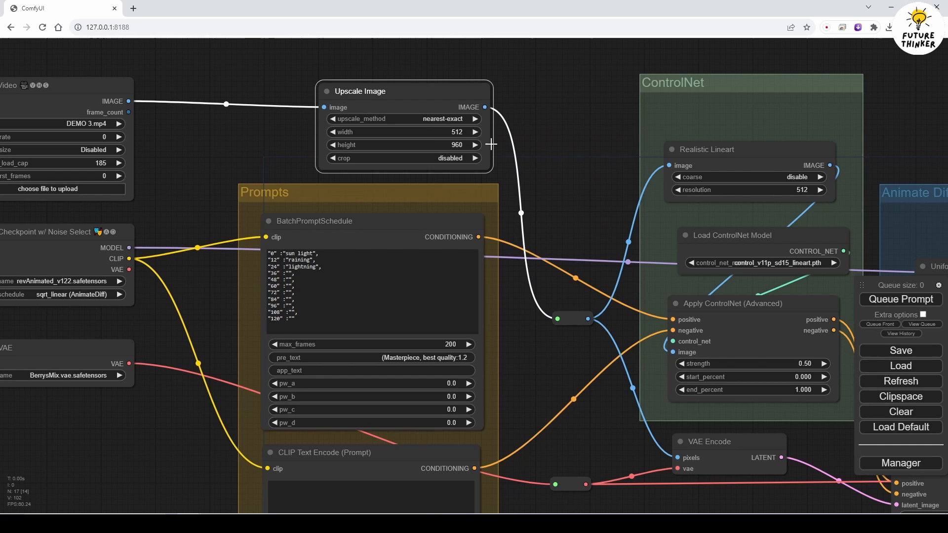
left_click(570, 127)
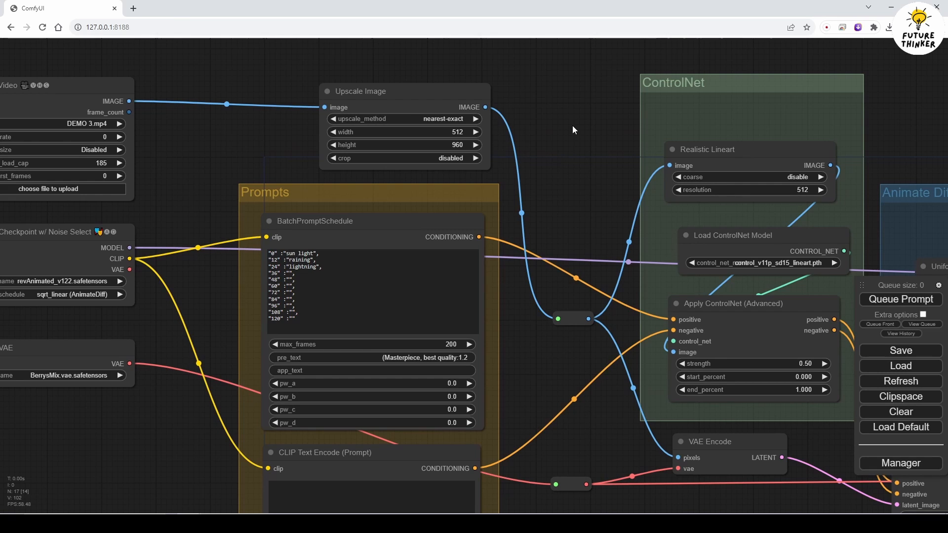
In the Notepad prompt notes, label the positive prompt "pre_text:" and add a label for the negative prompt below it
scroll(573, 126, "down", 2)
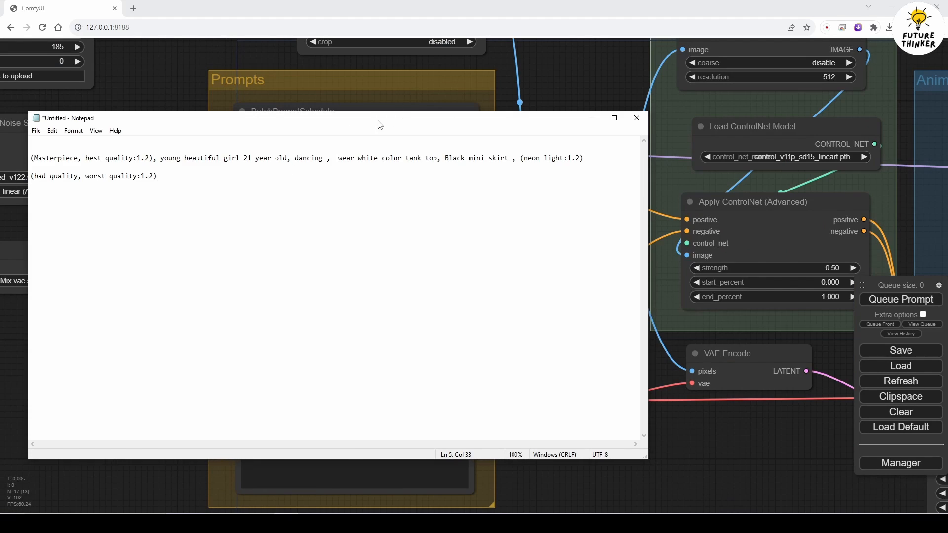
left_click_drag(379, 124, 686, 140)
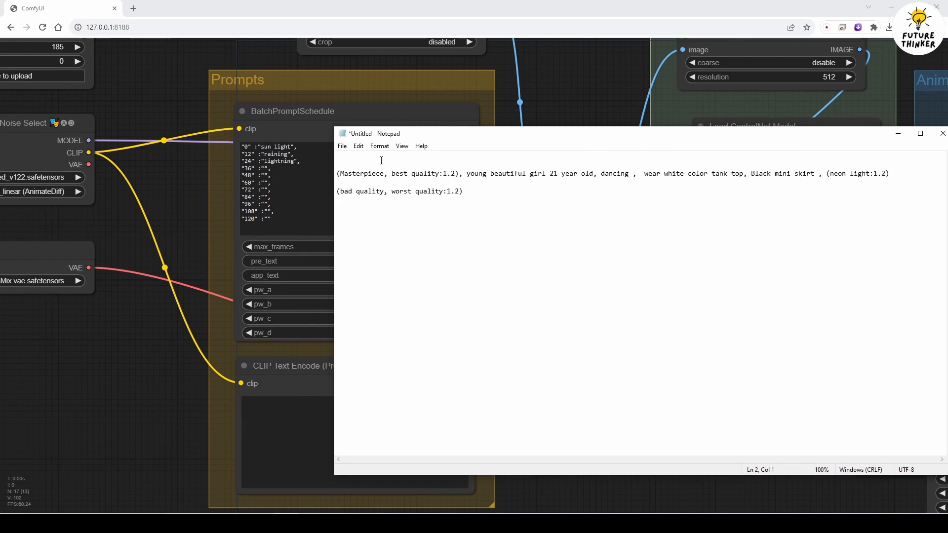
type("pre_text:")
key("Return")
key("Return")
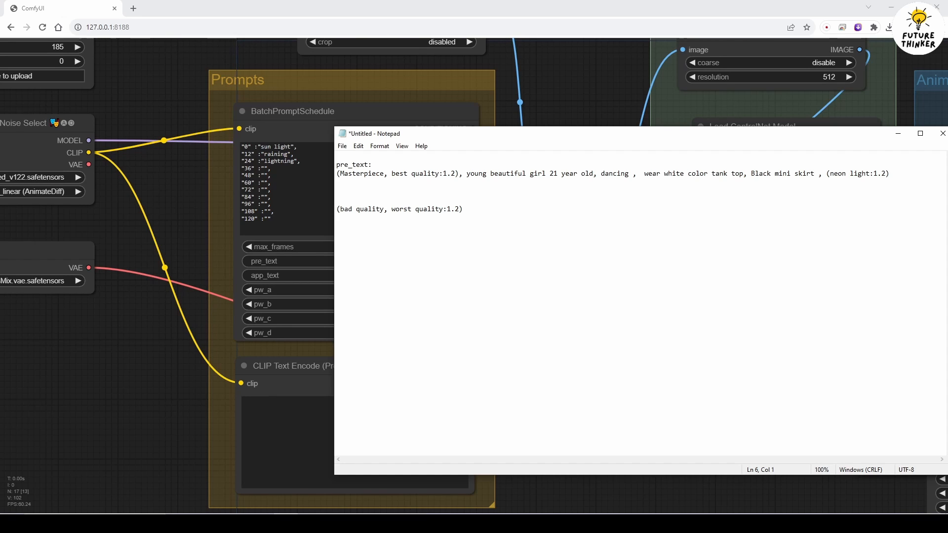
type("N.Promp")
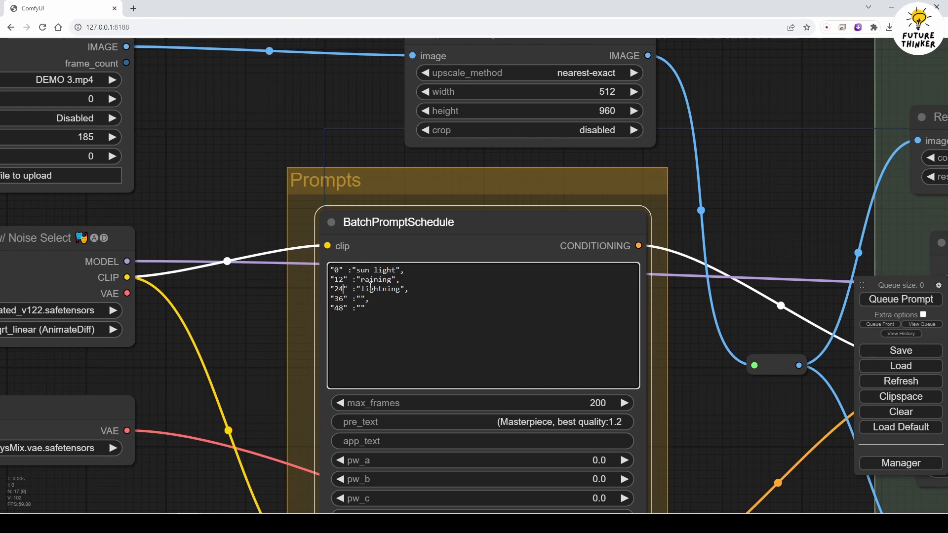
In BatchPromptSchedule, change frame key 24 to 50, frame 0's prompt to "sunny day" and frame 12's prompt to "cloud sky, raining"
key("BackSpace")
key("BackSpace")
type("50")
left_click(375, 268)
type("ny")
double_click(389, 273)
type("day")
left_click(362, 280)
type("cloud sky, raining\", \"50\" :\"")
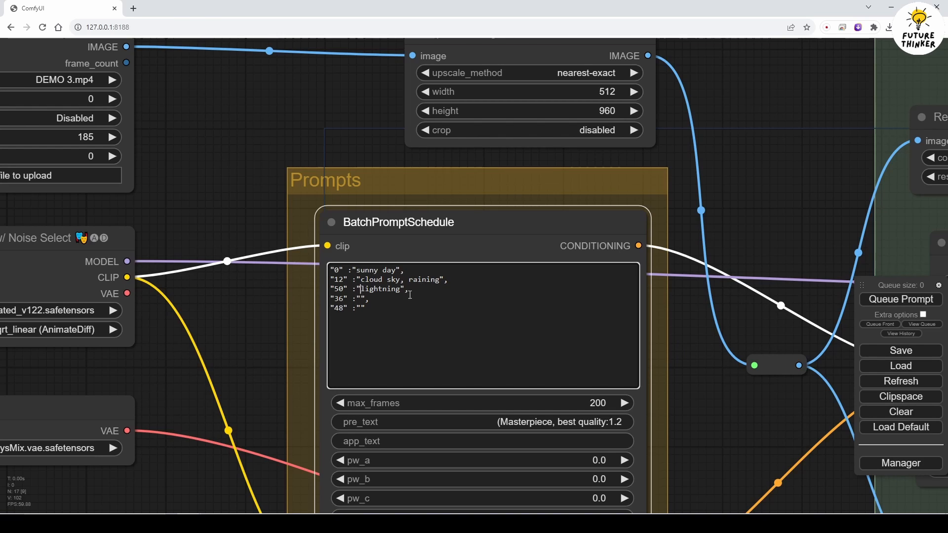
In BatchPromptSchedule, complete frame 50's prompt as "dark winter, lightning" and change the 36 entry to frame 100 with prompt "space moon"
type("dark win")
type("ter,")
type("f")
key("BackSpace")
type("space mo")
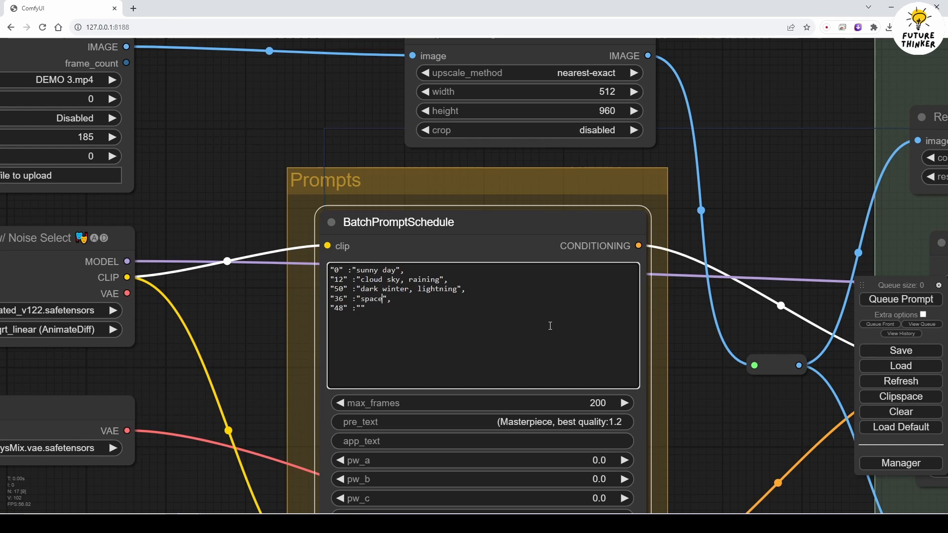
type("on")
left_click_drag(345, 299, 337, 299)
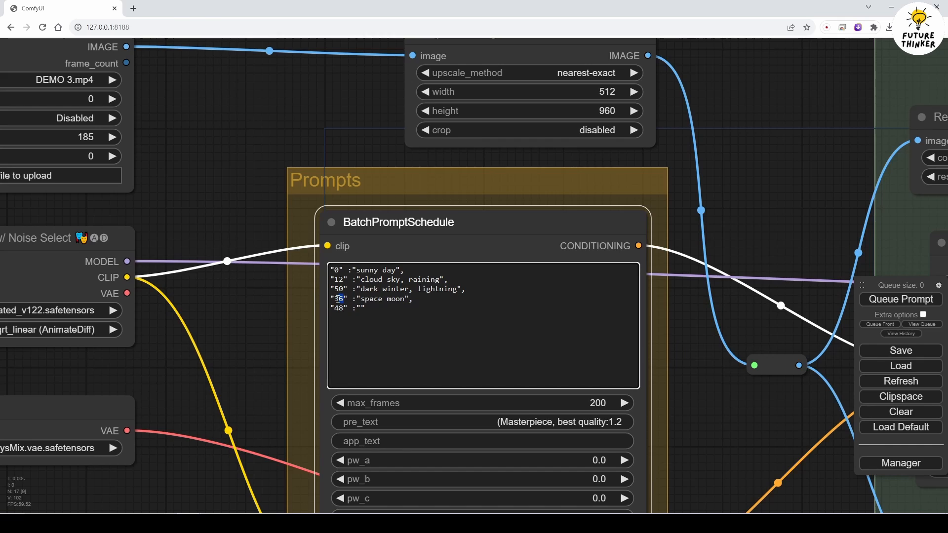
type("100")
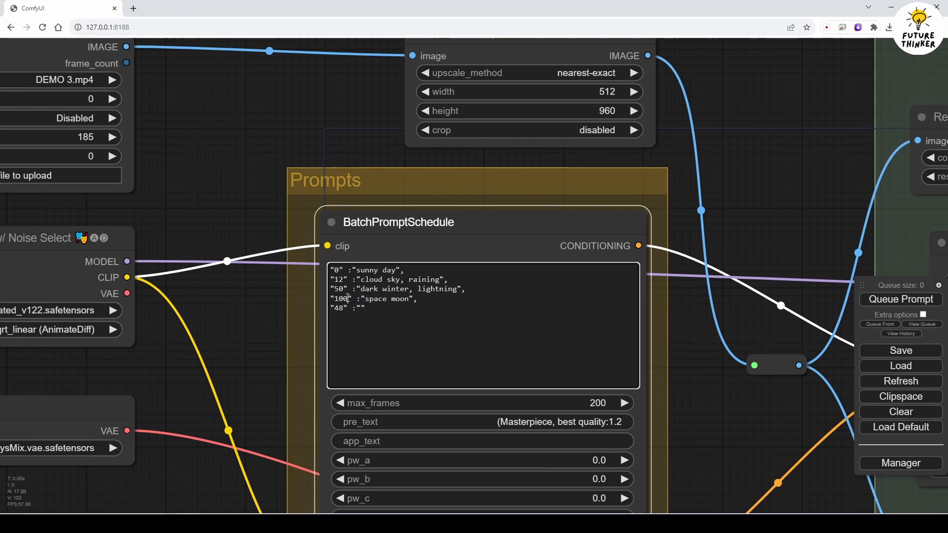
Change the last BatchPromptSchedule entry to frame key 120 with the prompt "futuristic cyberpunk city"
left_click_drag(344, 309, 334, 309)
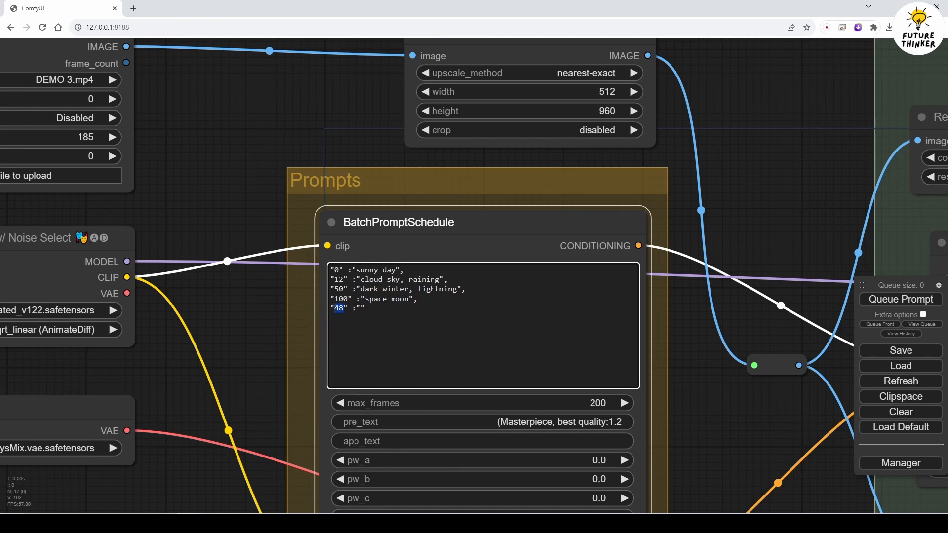
type("120")
left_click(364, 309)
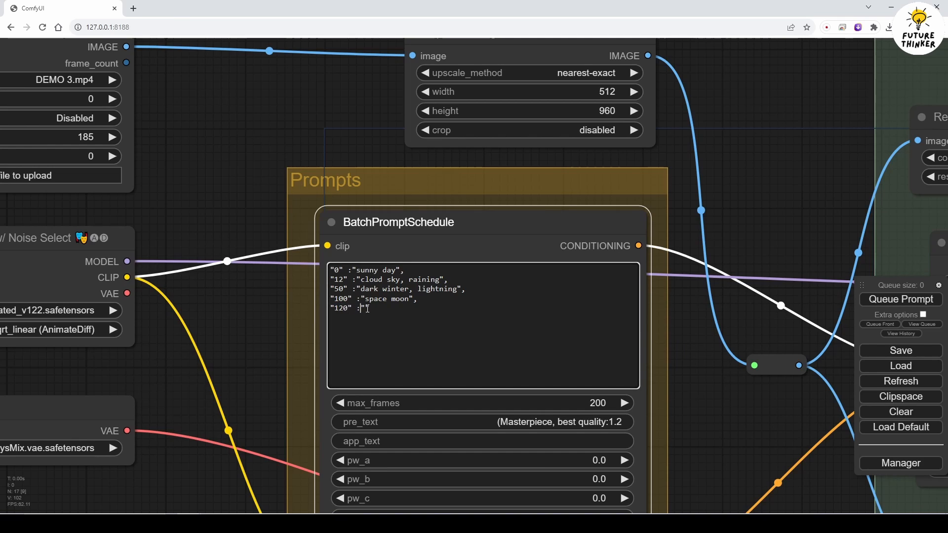
type("futuristic cyberpunk city")
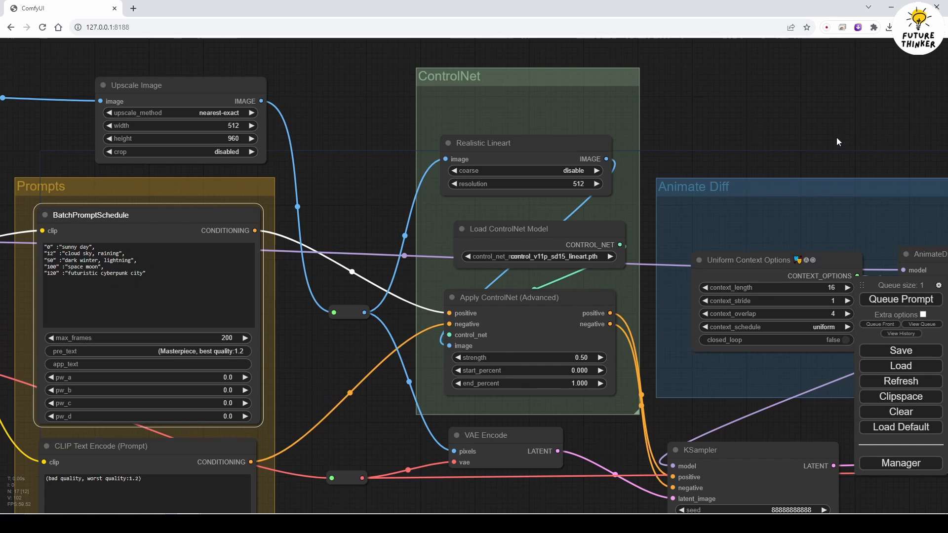
Show the queue list with running and pending jobs, and move the floating control panel higher on the canvas
left_click_drag(836, 138, 675, 96)
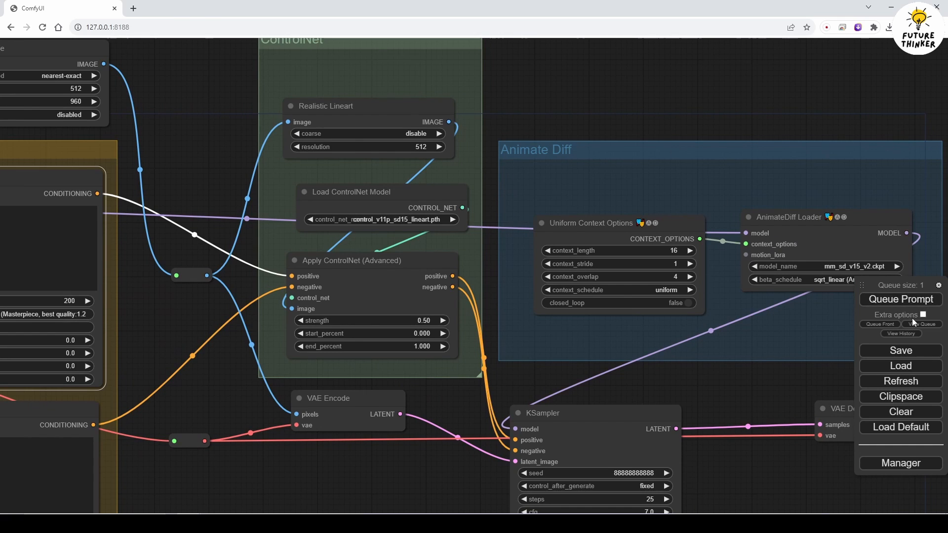
left_click(935, 326)
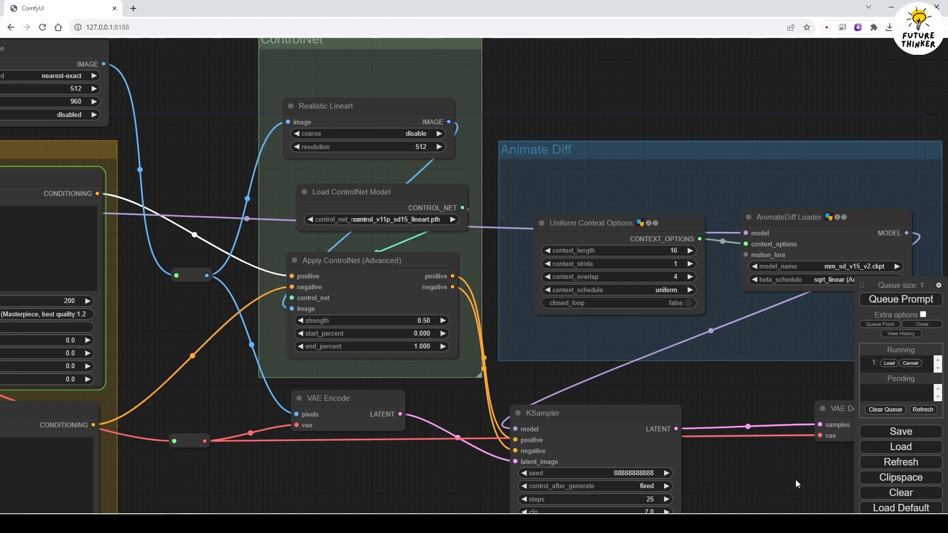
left_click_drag(796, 479, 758, 372)
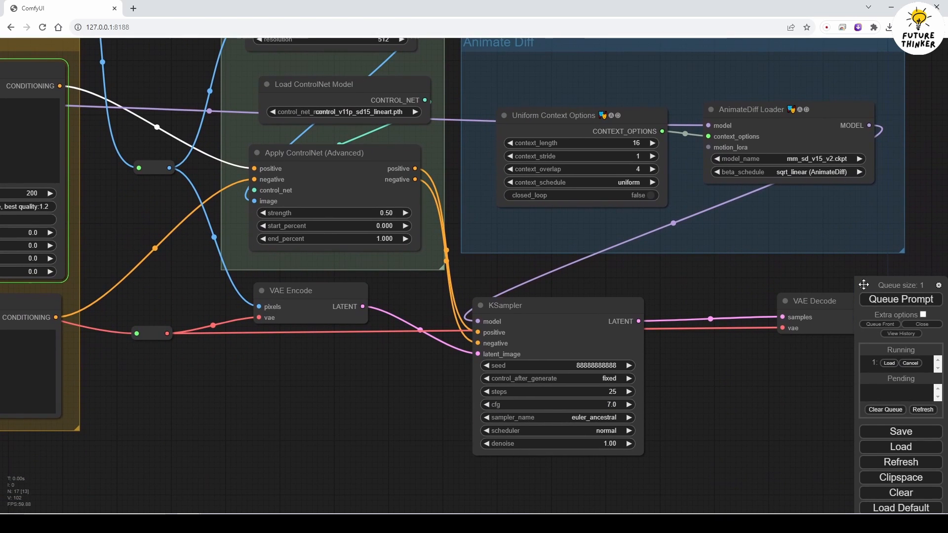
left_click_drag(865, 285, 862, 129)
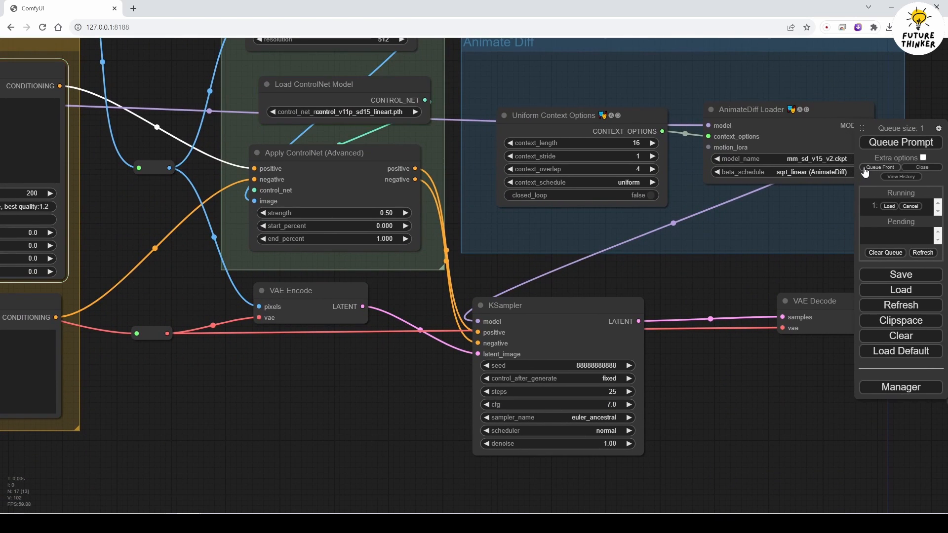
Follow the running job through the prompt, ControlNet, VAE Encode and KSampler nodes of the workflow
scroll(519, 309, "down", 2)
scroll(634, 300, "down", 1)
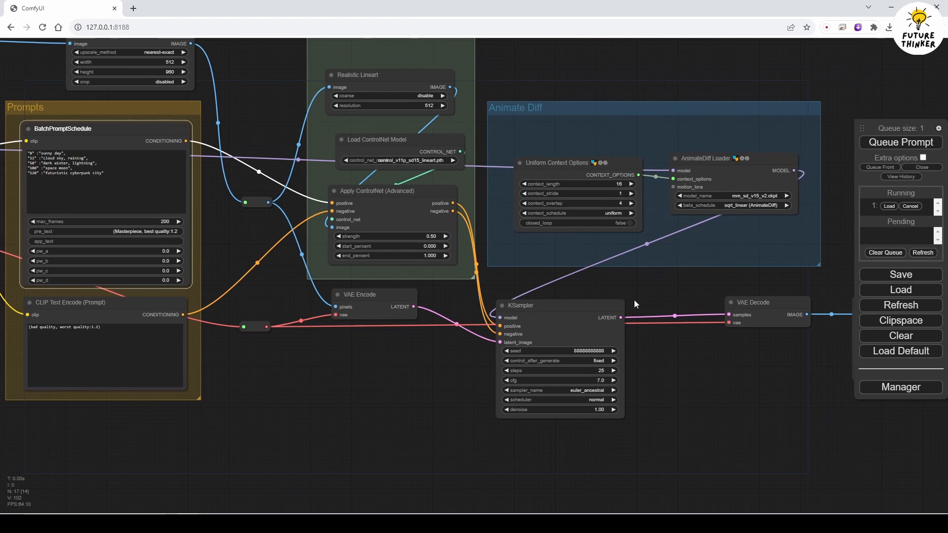
left_click_drag(689, 404, 793, 445)
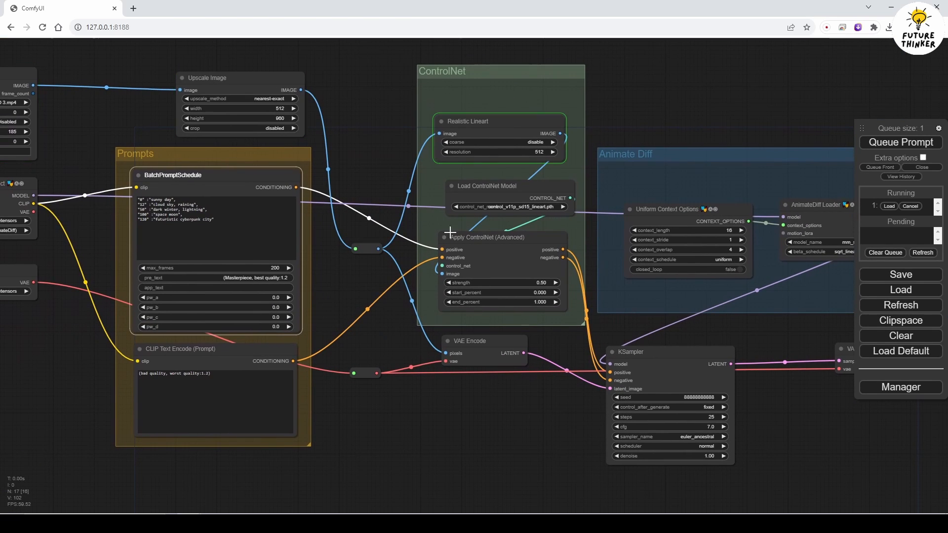
left_click_drag(503, 411, 376, 387)
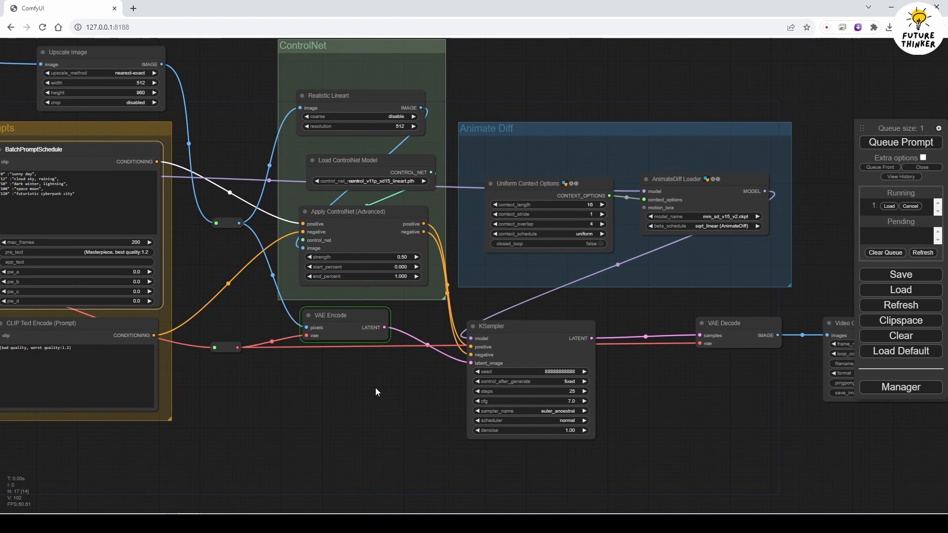
scroll(375, 387, "down", 1)
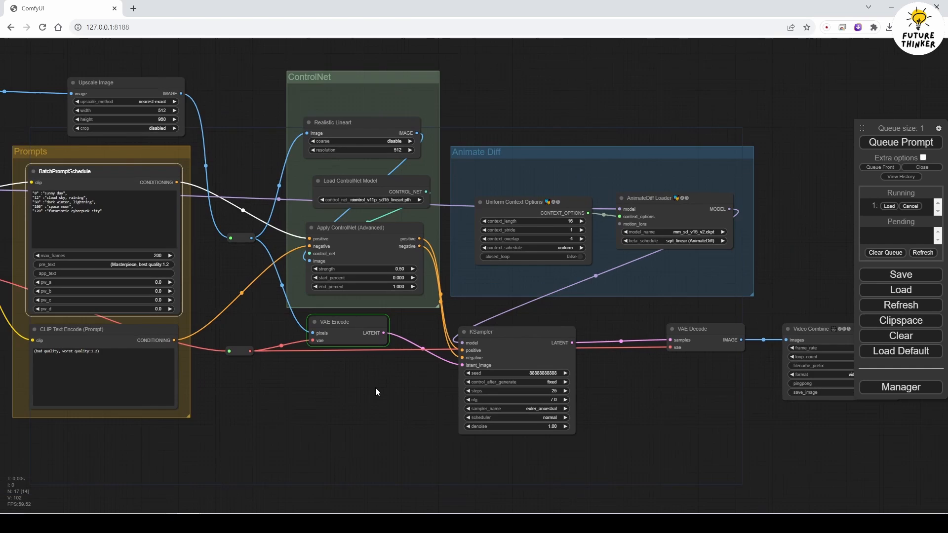
left_click(313, 516)
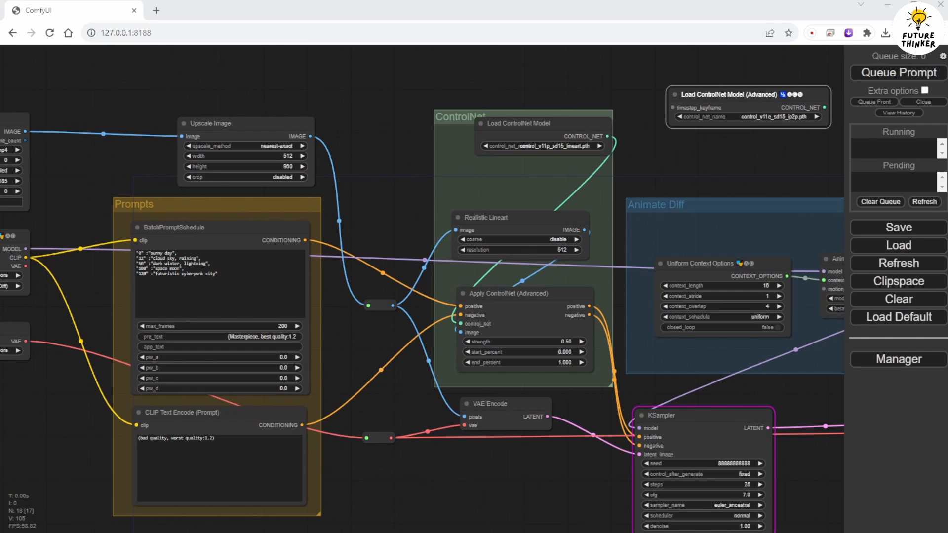
Place the Load ControlNet Model (Advanced) node beside the ControlNet group and set its control_net_name to control_v11p_sd15_lineart.pth
left_click_drag(753, 94, 700, 87)
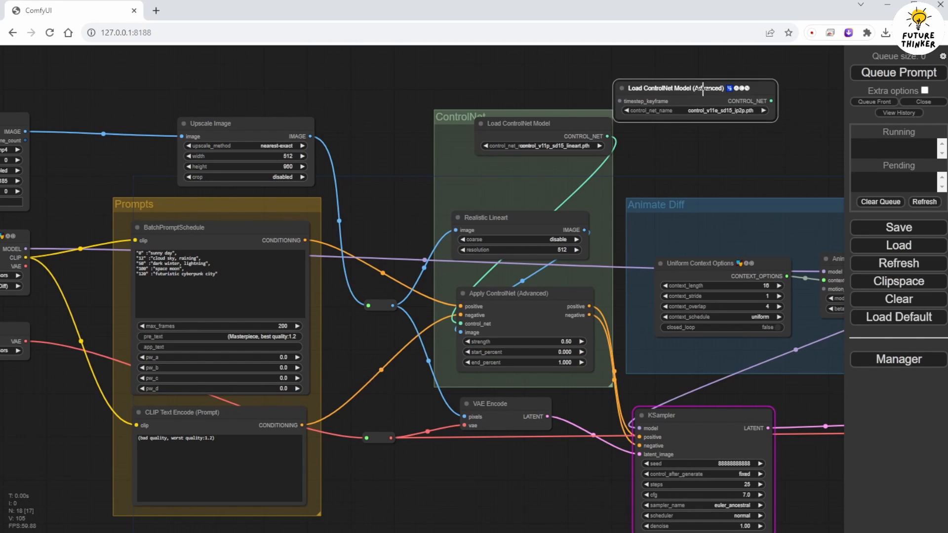
left_click_drag(548, 78, 381, 104)
left_click_drag(410, 151, 381, 160)
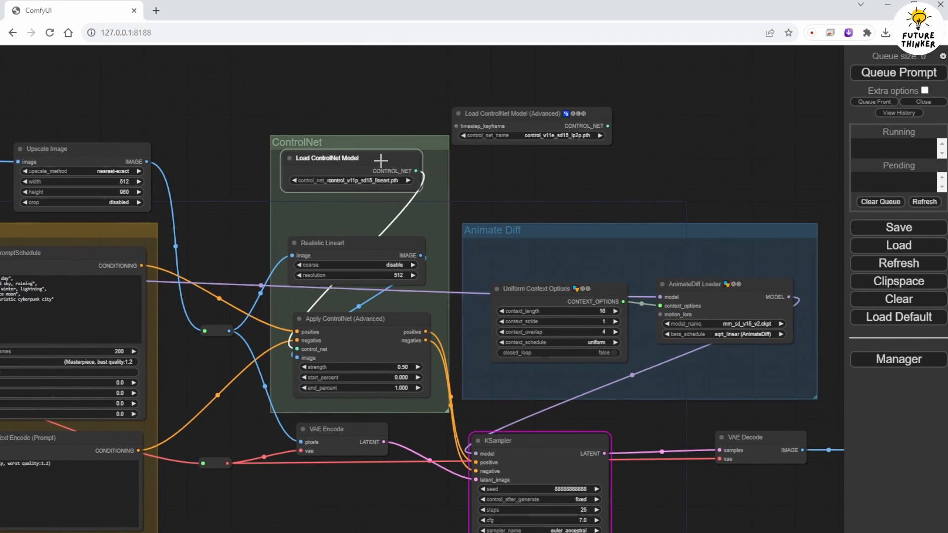
left_click_drag(513, 116, 530, 164)
scroll(511, 145, "up", 5)
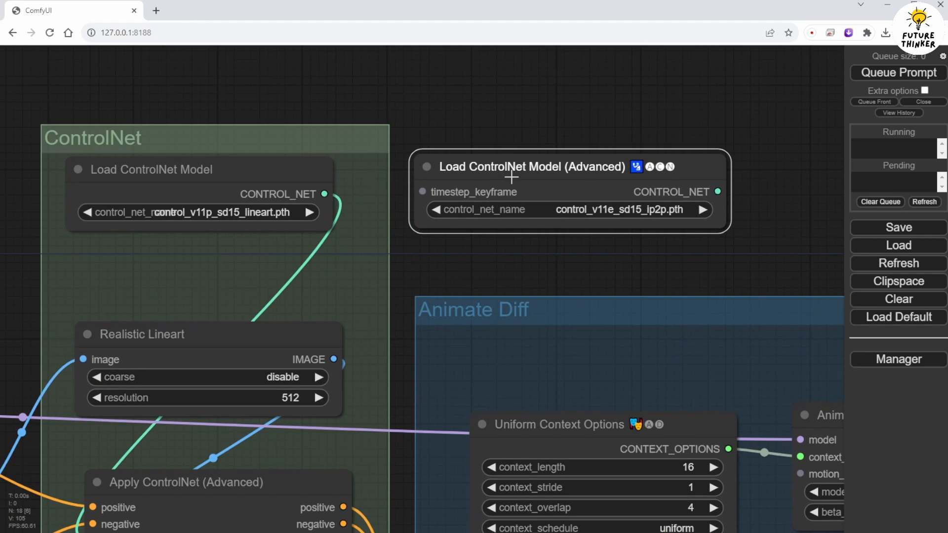
left_click(609, 215)
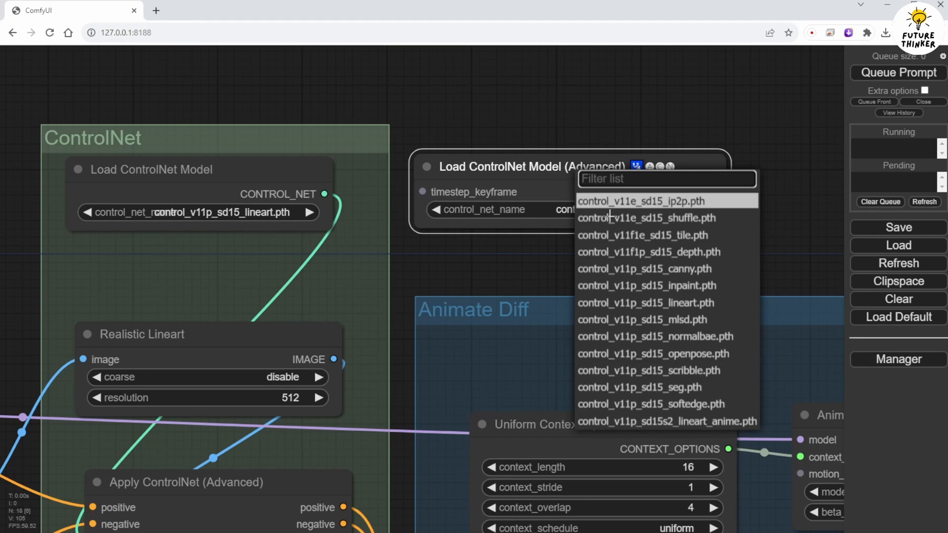
left_click(716, 309)
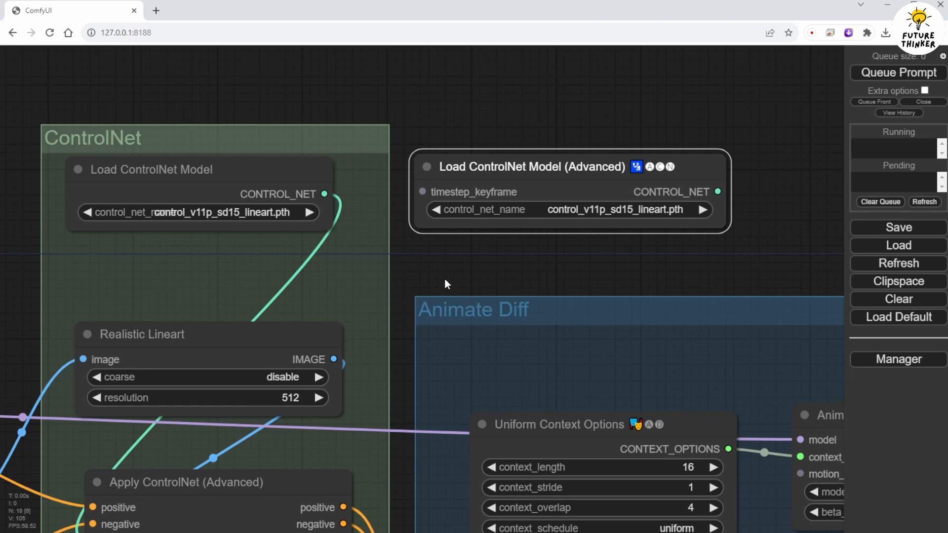
Replace the control_net link of Apply ControlNet (Advanced) with one from the Load ControlNet Model (Advanced) node's CONTROL_NET output
left_click_drag(447, 284, 474, 199)
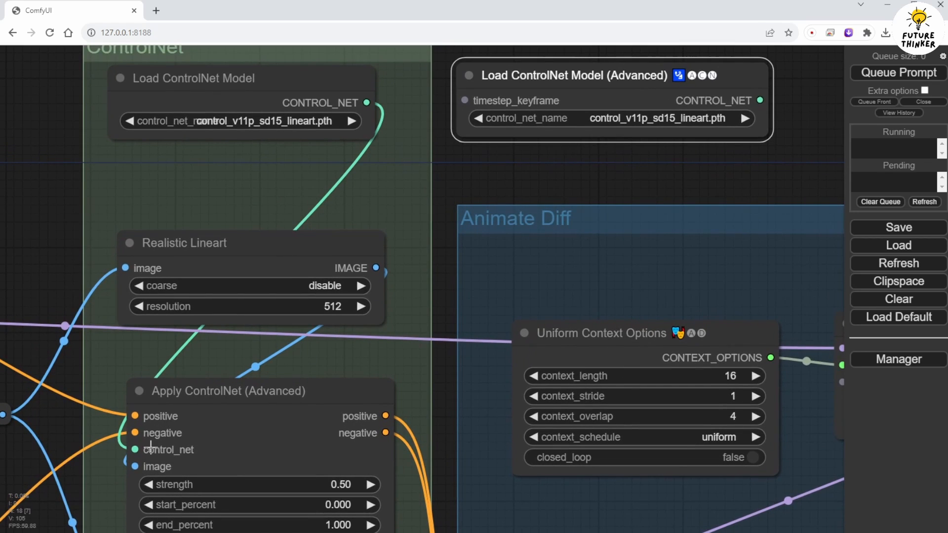
left_click_drag(151, 447, 419, 113)
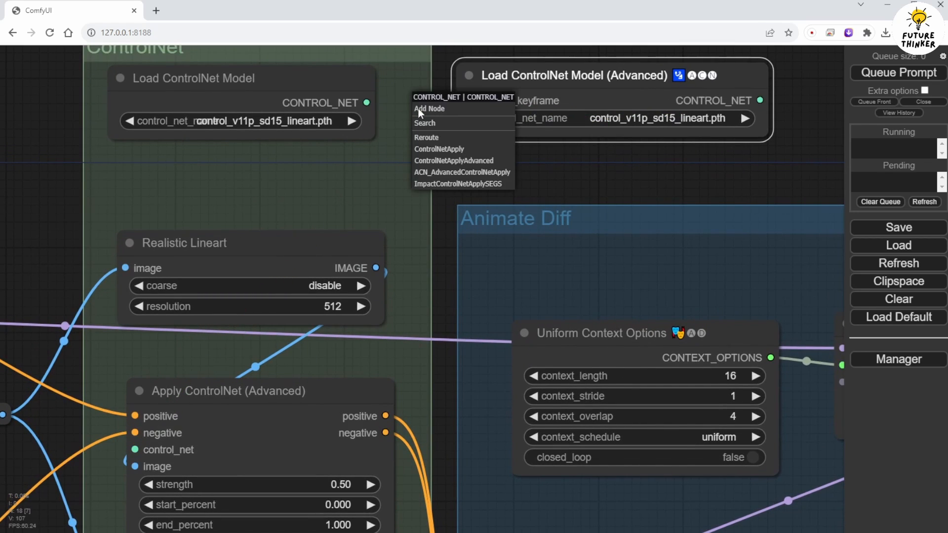
left_click_drag(761, 100, 136, 450)
Remove the original Load ControlNet Model node and move the advanced loader into its place in the ControlNet group
left_click(293, 84)
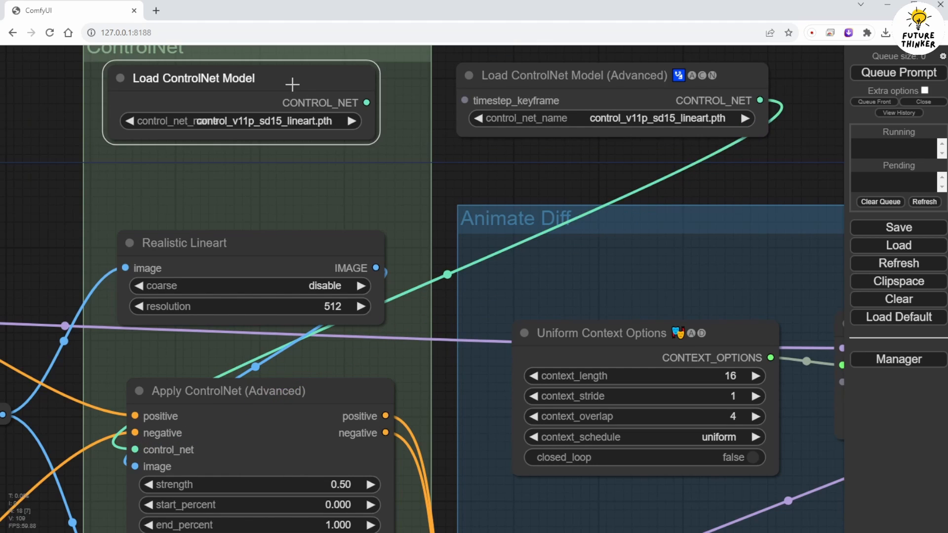
right_click(292, 84)
left_click(300, 356)
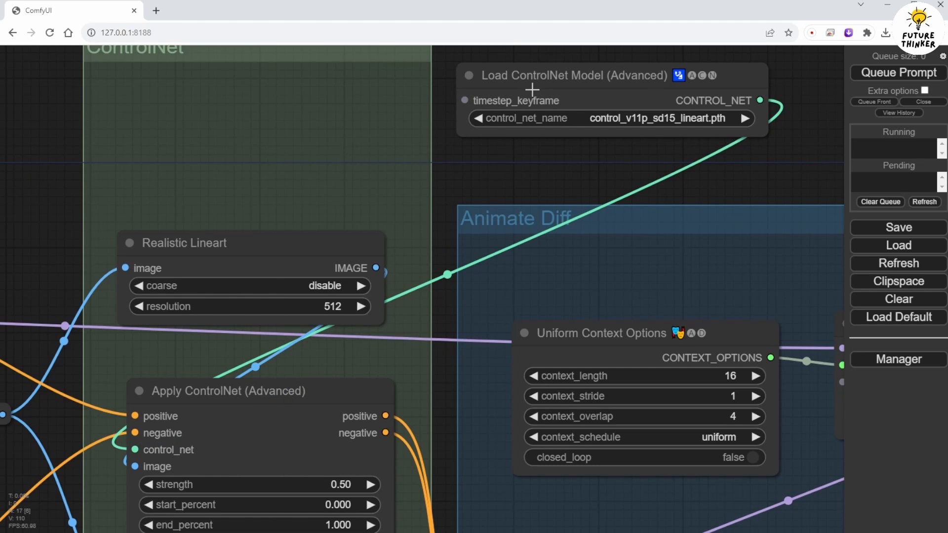
left_click_drag(532, 90, 198, 136)
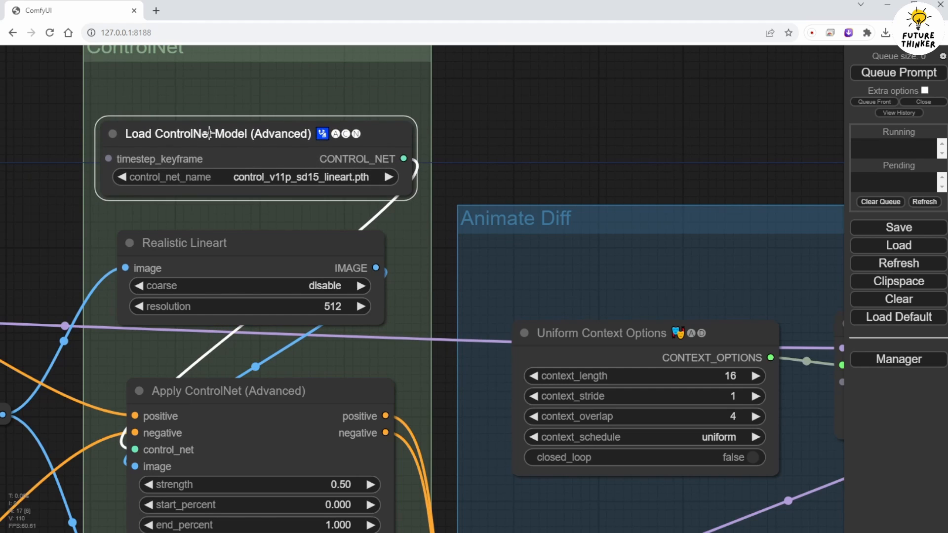
Queue the workflow for generation with the advanced ControlNet loader in place
scroll(556, 134, "down", 2)
left_click_drag(556, 134, 756, 158)
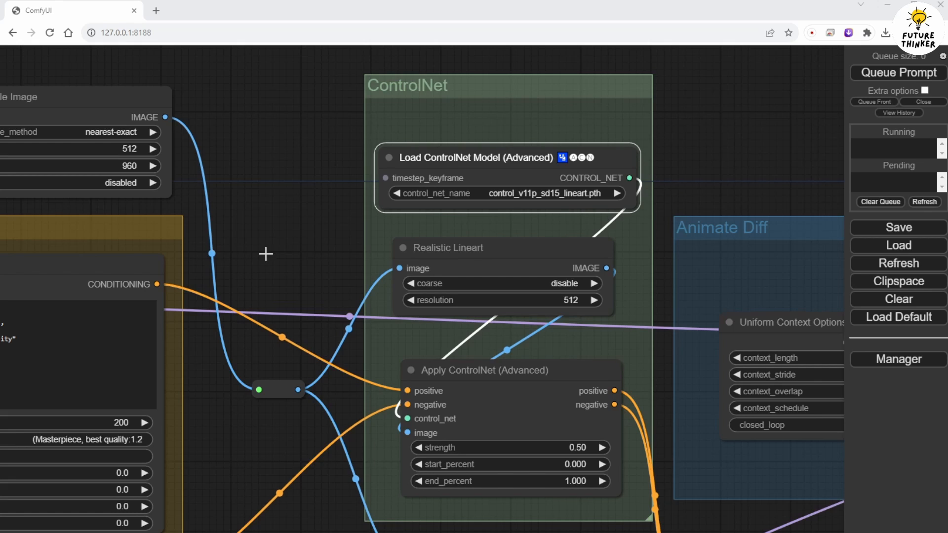
left_click(771, 135)
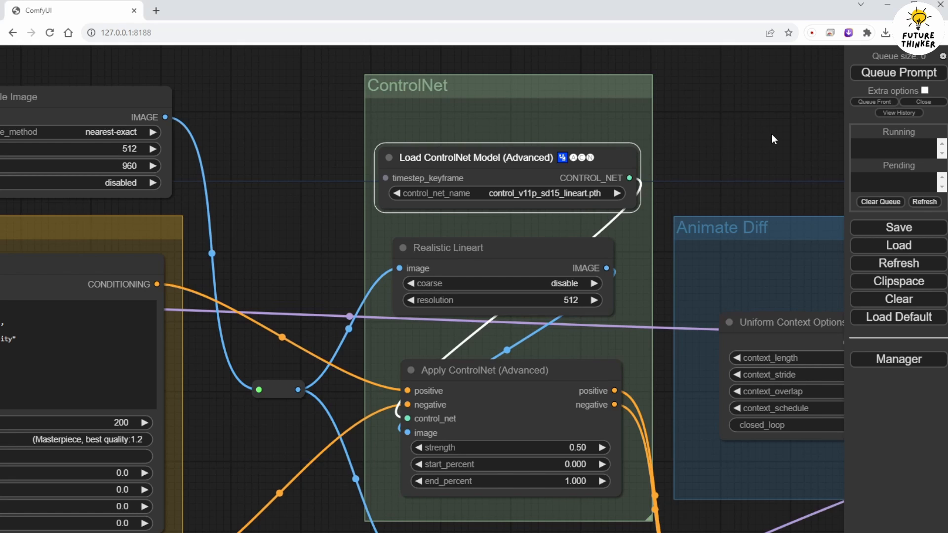
left_click(900, 75)
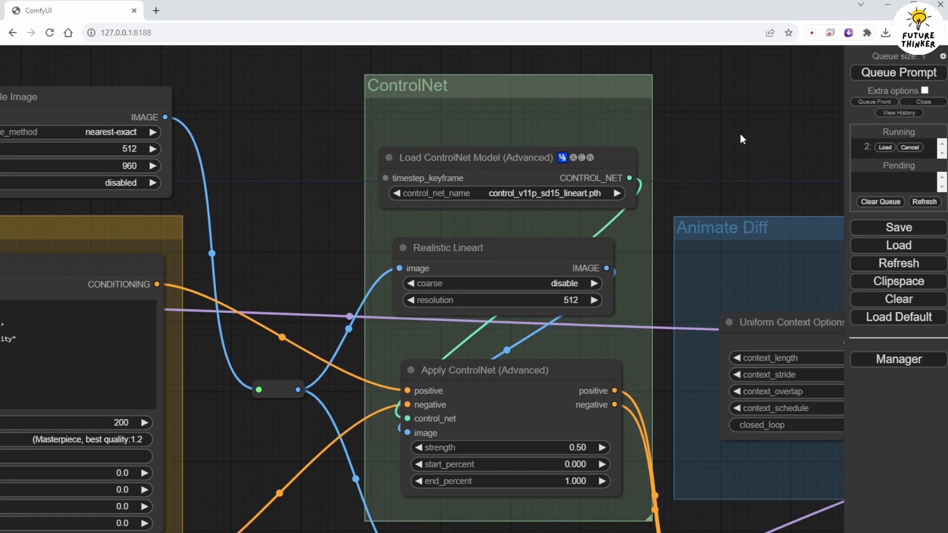
Examine the KSampler's progress and settings, and review the workflow from Video Combine back to the Load Video node
scroll(740, 135, "down", 4)
scroll(415, 163, "down", 2)
left_click_drag(452, 158, 351, 123)
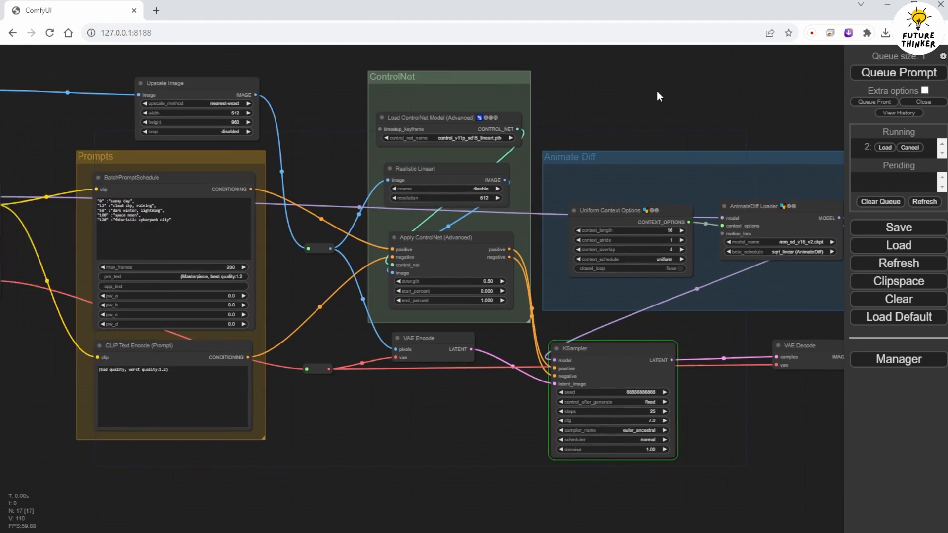
left_click_drag(657, 91, 619, 60)
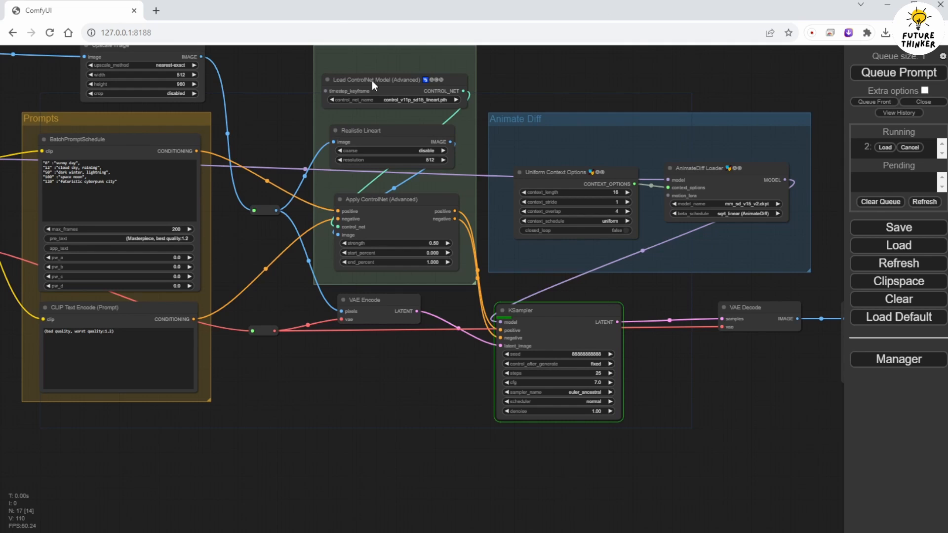
scroll(523, 327, "up", 4)
scroll(422, 396, "up", 5)
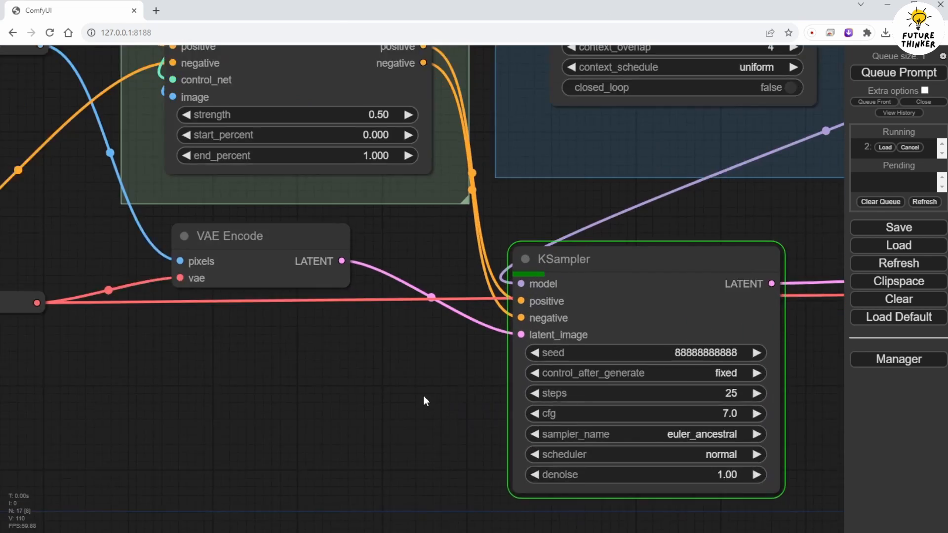
scroll(379, 409, "down", 3)
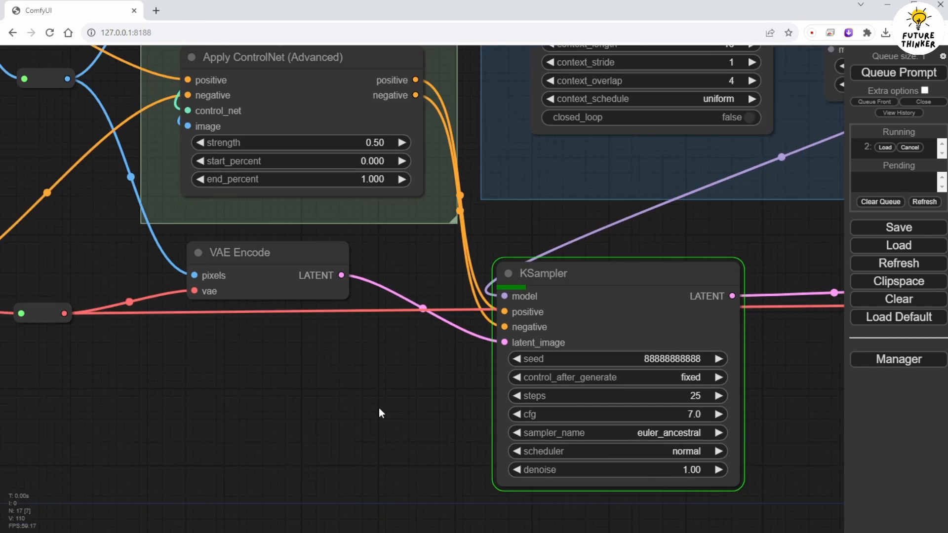
left_click_drag(379, 408, 205, 405)
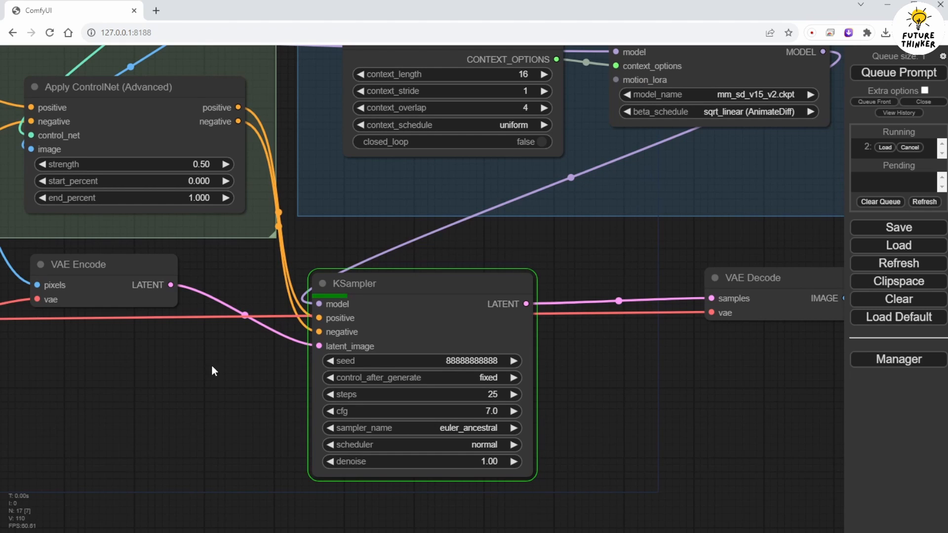
scroll(200, 393, "down", 3)
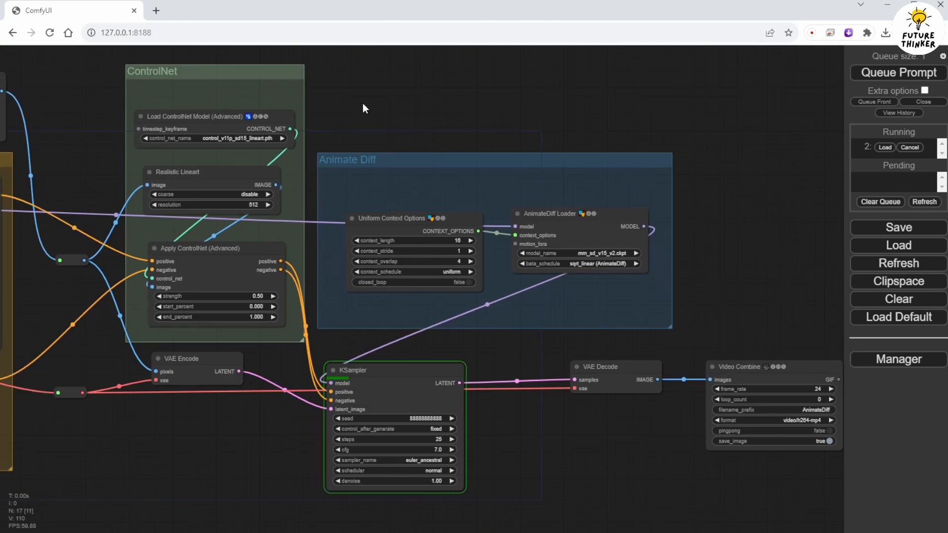
left_click_drag(363, 103, 541, 91)
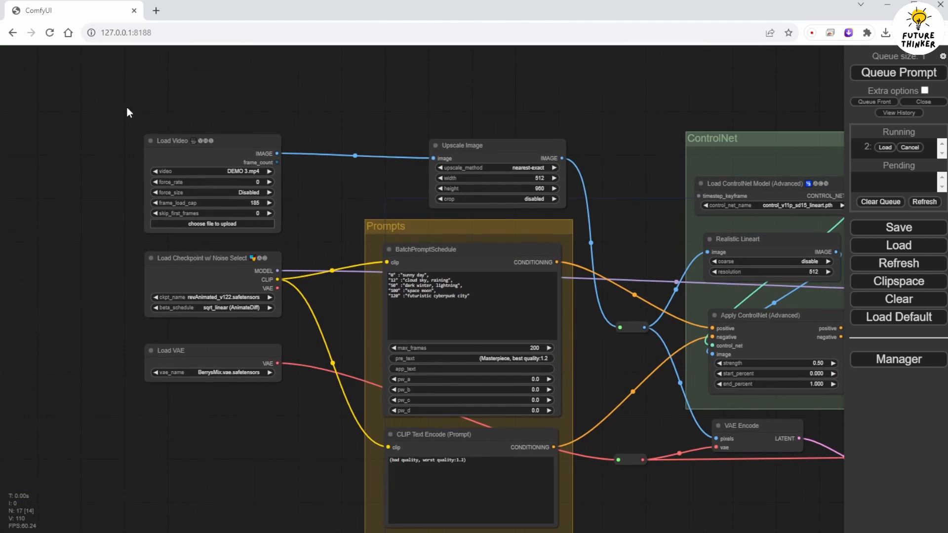
Add a new group beside the Load Video node and enlarge it to span the height of the three loader nodes
right_click(101, 109)
left_click(117, 109)
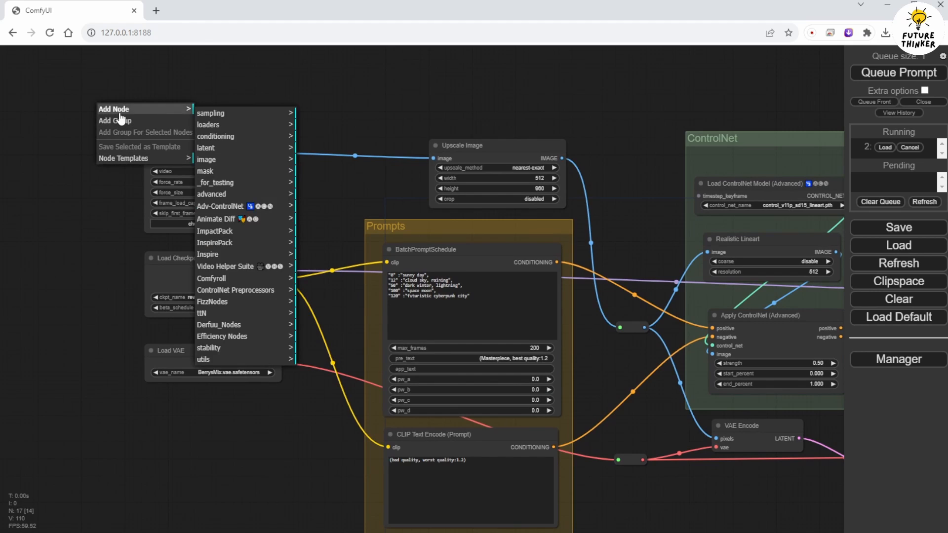
left_click(121, 121)
left_click_drag(147, 125, 66, 91)
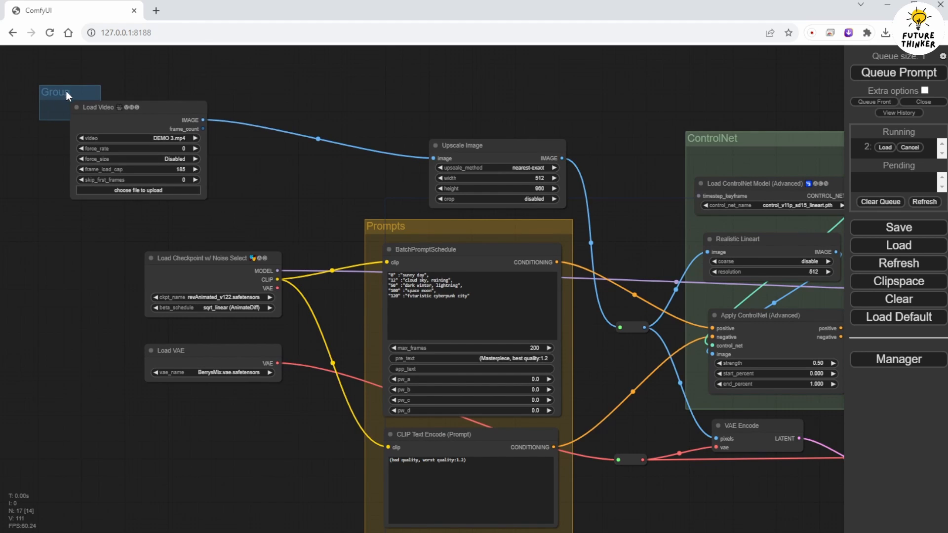
left_click_drag(124, 107, 196, 140)
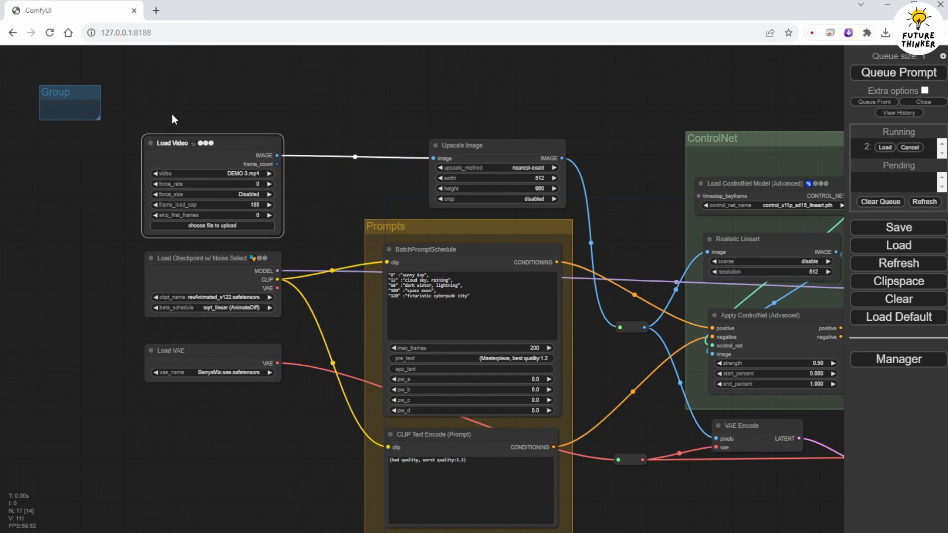
left_click_drag(97, 119, 204, 498)
left_click_drag(126, 97, 147, 100)
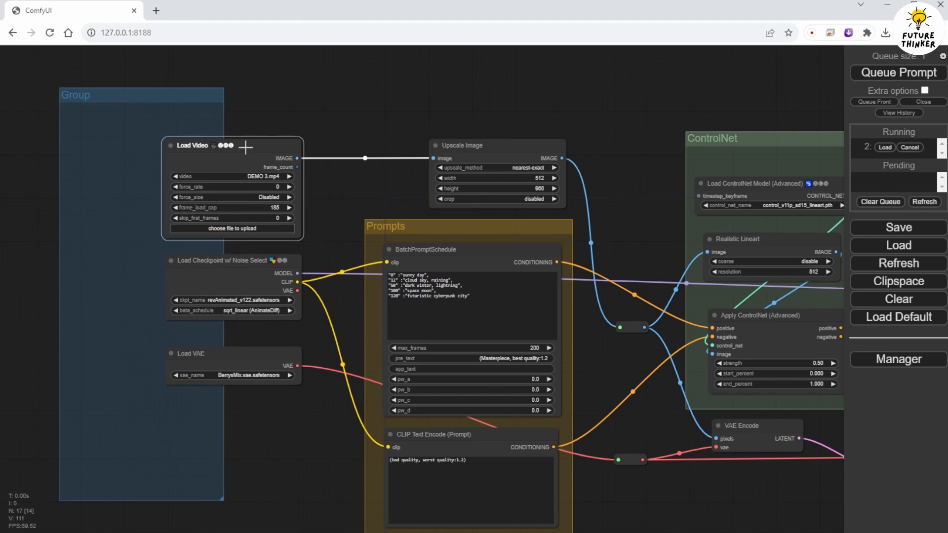
Move the Load Video, Load Checkpoint w/ Noise Select and Load VAE nodes into the new group and shorten the group to fit them
left_click_drag(246, 146, 156, 137)
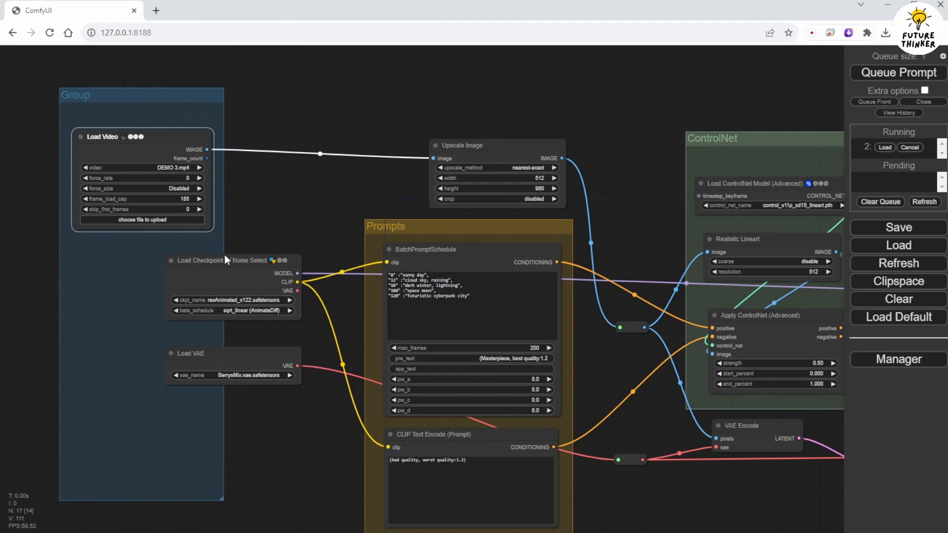
left_click_drag(227, 261, 134, 255)
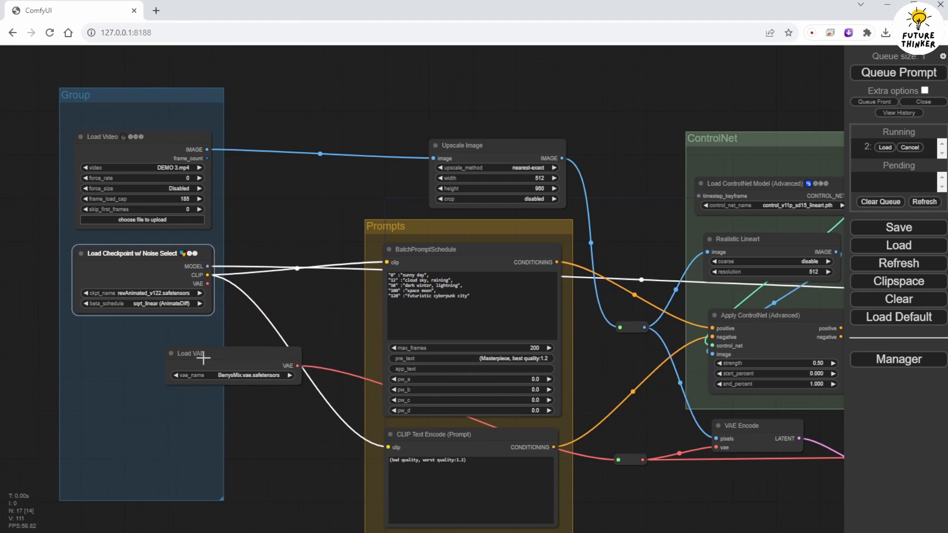
left_click_drag(205, 355, 113, 341)
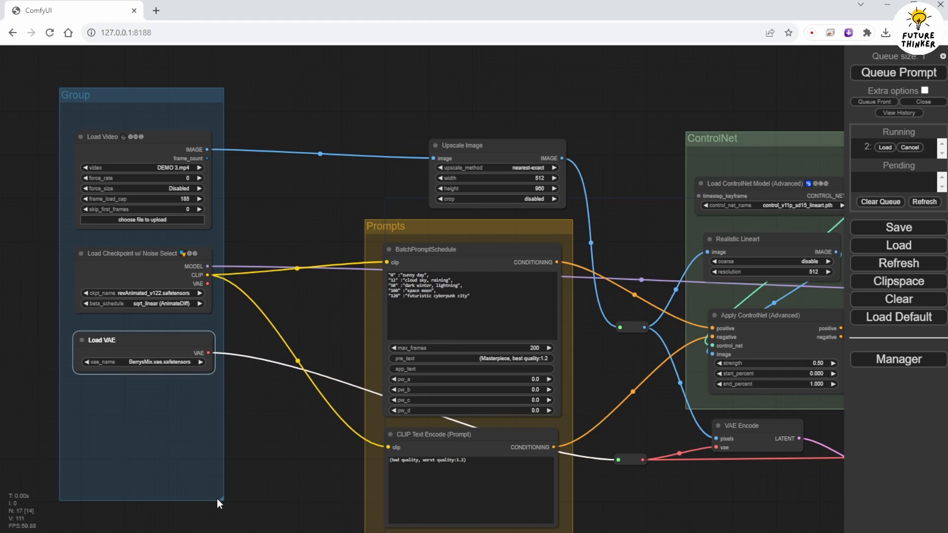
left_click_drag(221, 499, 227, 387)
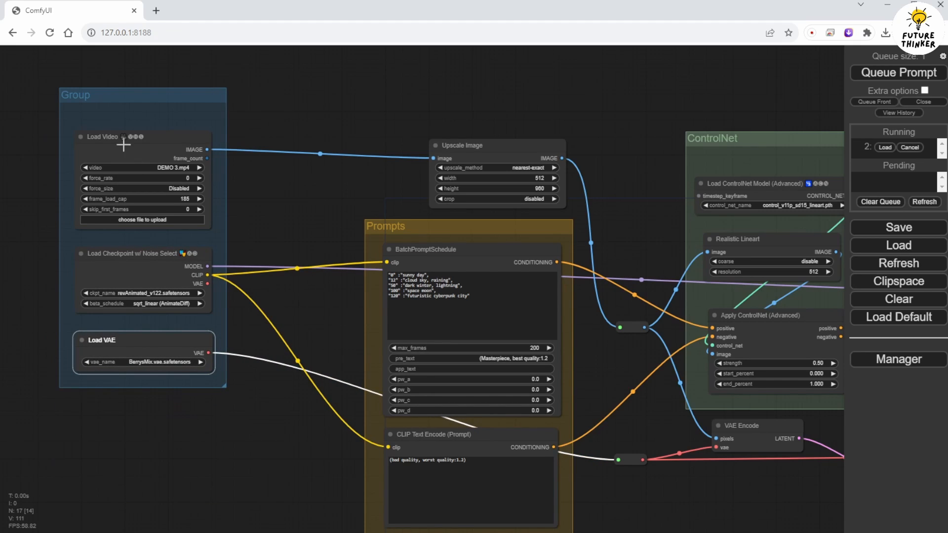
Rename the new group around the loading nodes as Loader
right_click(114, 97)
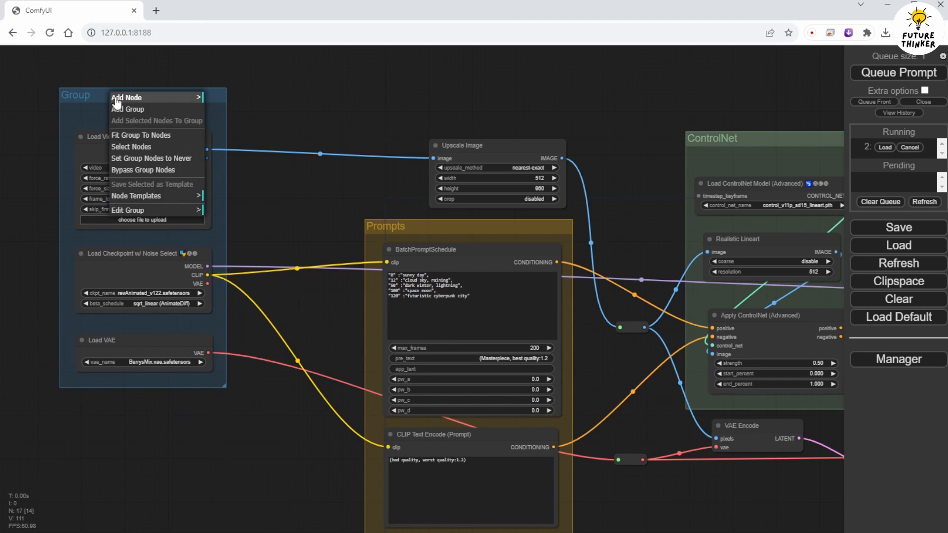
left_click(159, 210)
left_click(233, 203)
double_click(284, 204)
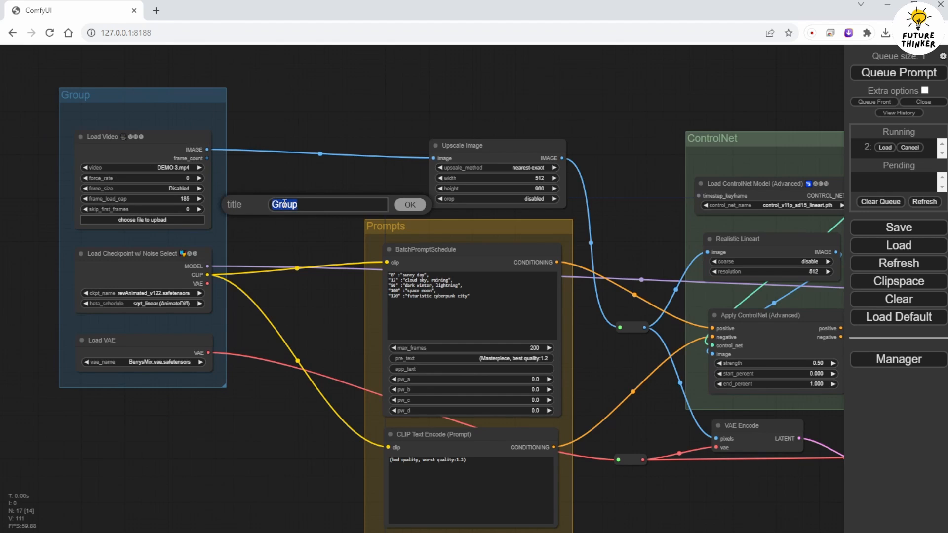
type("Loader")
key("Return")
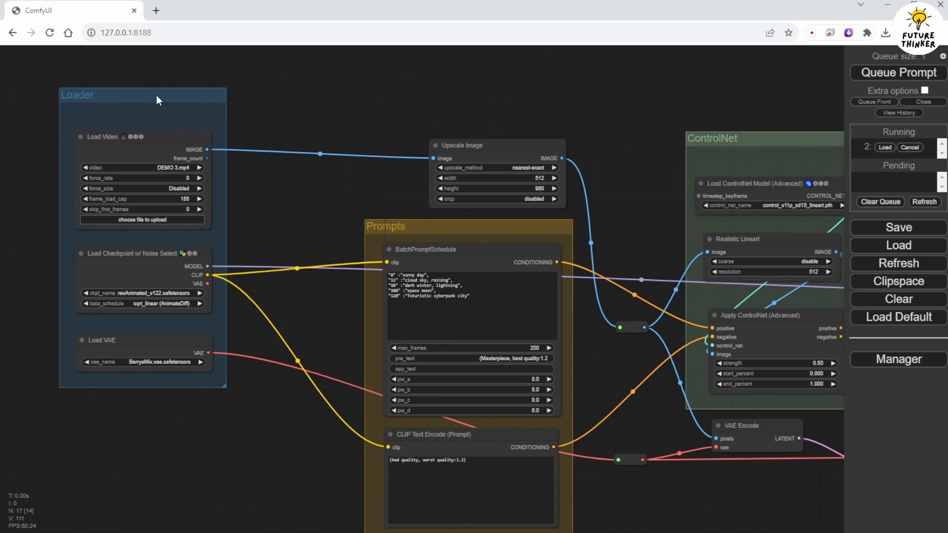
Set the Loader group's color to red
left_click_drag(156, 100, 230, 132)
left_click_drag(455, 85, 322, 65)
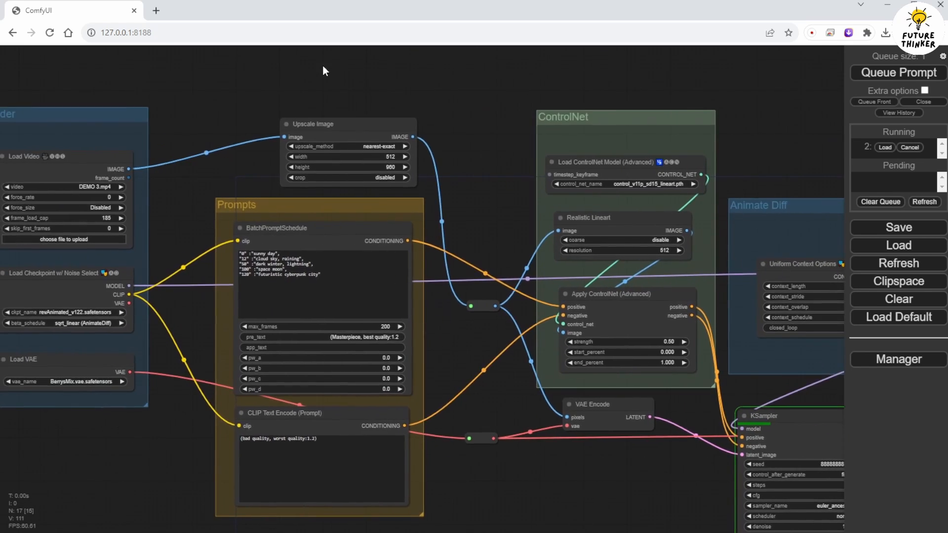
right_click(79, 109)
left_click(118, 223)
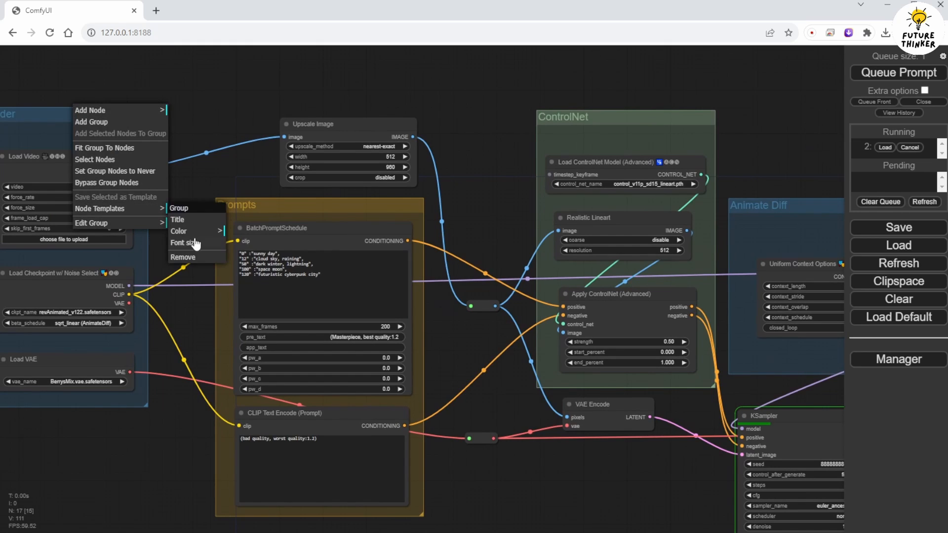
left_click(197, 234)
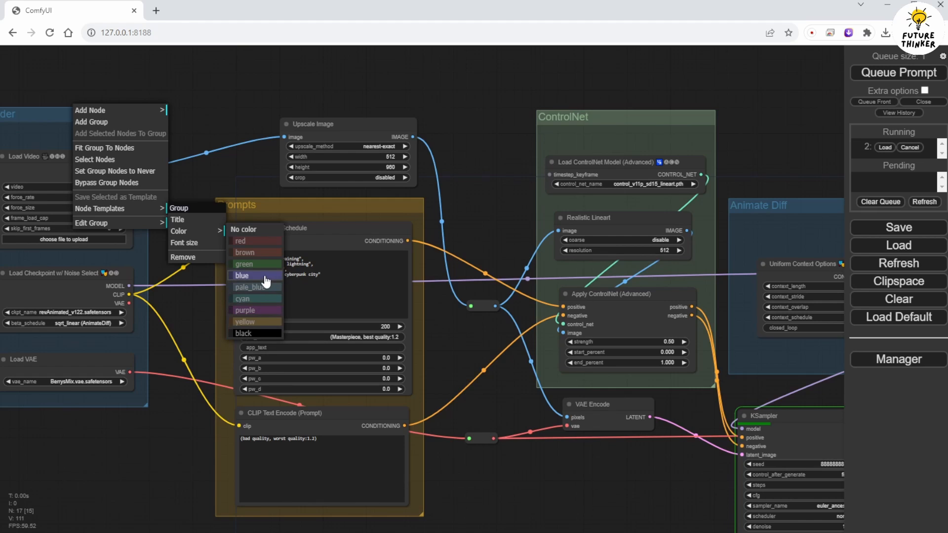
left_click(269, 242)
Shift the ControlNet group slightly up and away from the Animate Diff group
scroll(214, 104, "down", 4)
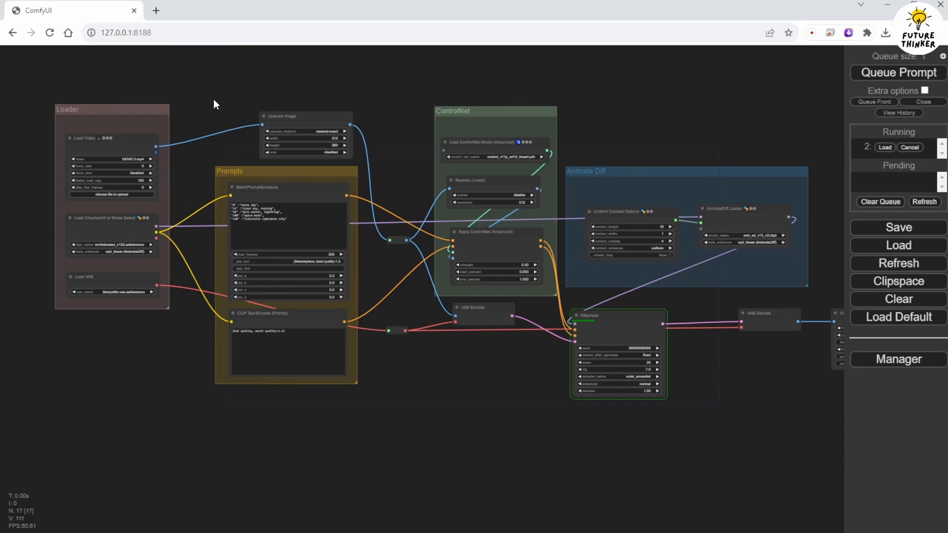
left_click_drag(223, 94, 108, 97)
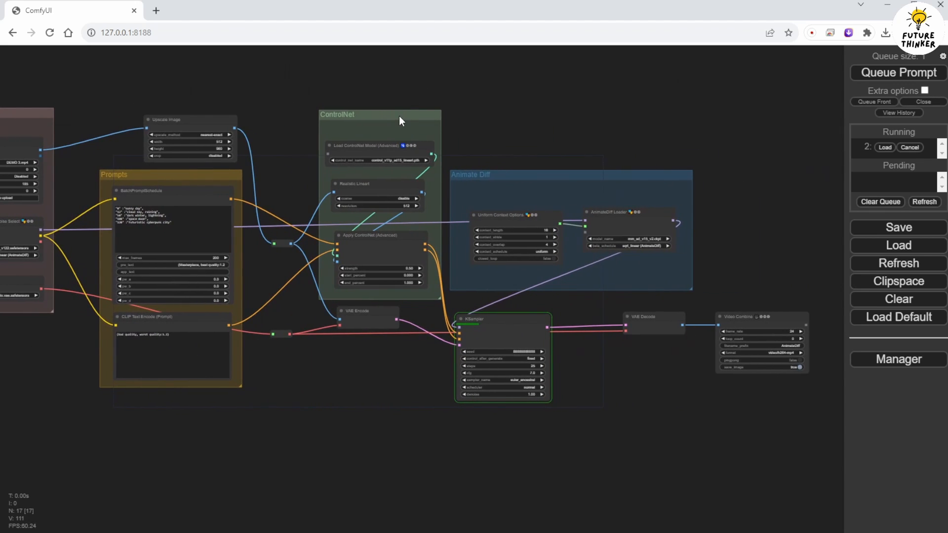
mouse_move(399, 116)
left_mouse_down()
mouse_move(375, 110)
mouse_move(384, 110)
left_mouse_up()
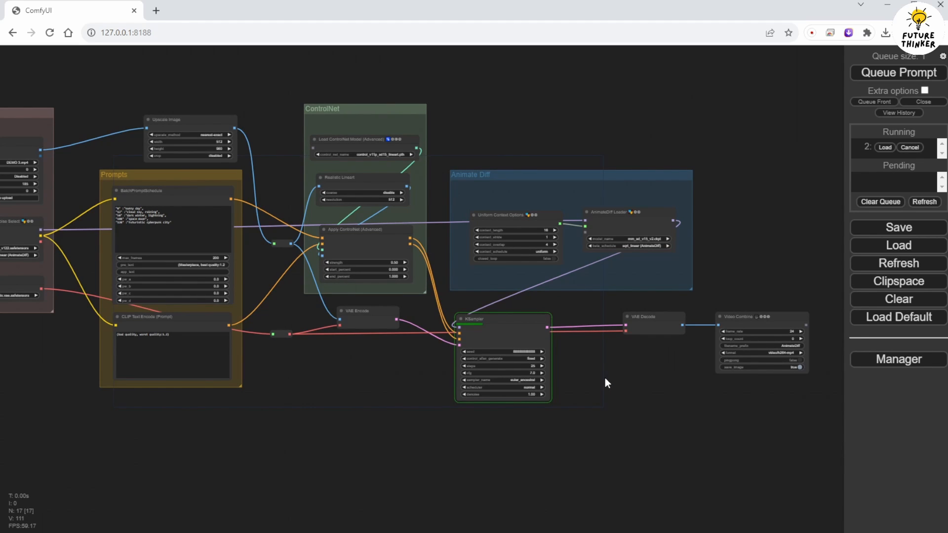
scroll(606, 381, "up", 5)
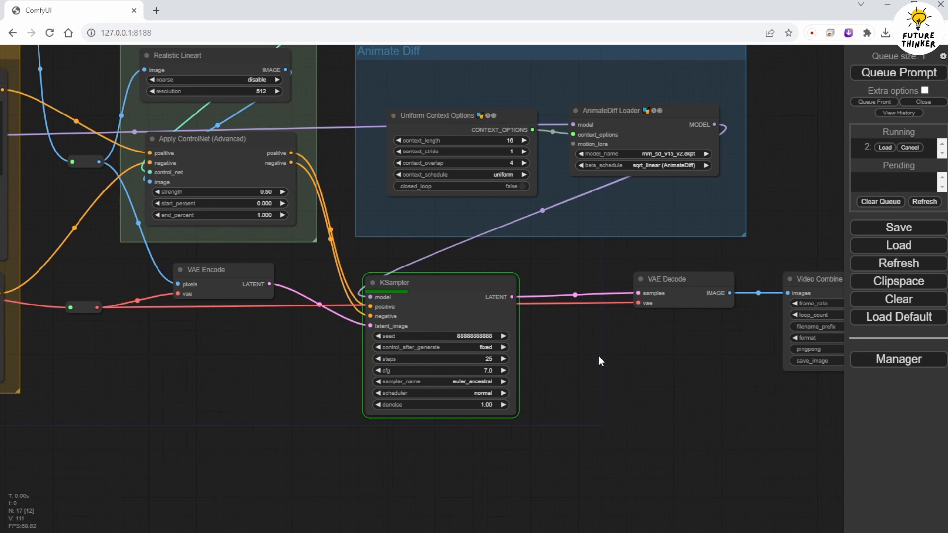
left_click_drag(600, 365, 611, 431)
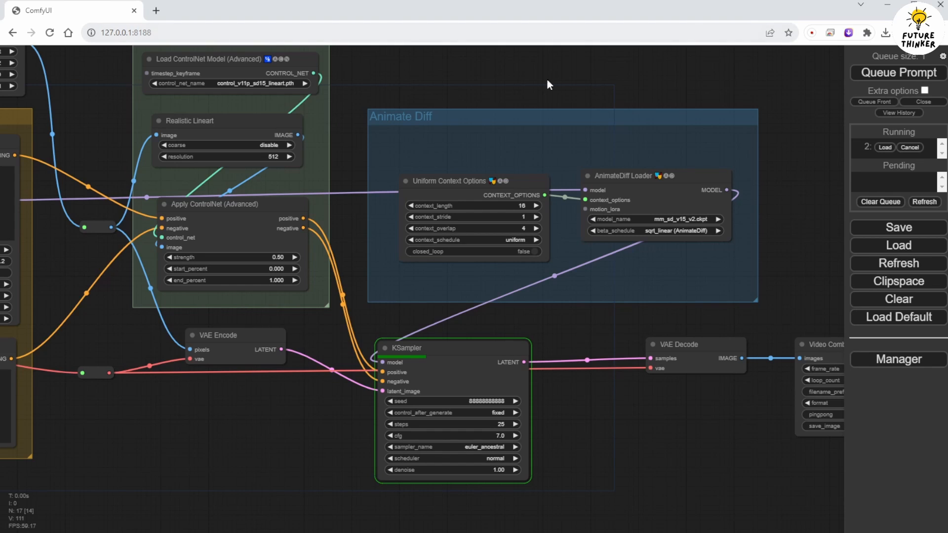
Add a Preview Image node linked to the Realistic Lineart IMAGE output and place it just outside the ControlNet group, above Animate Diff
left_click_drag(460, 90, 493, 148)
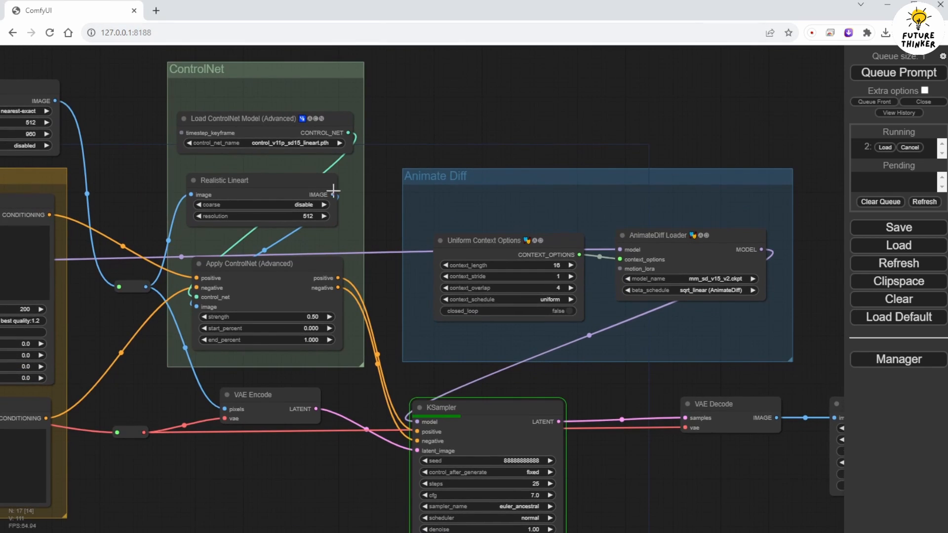
left_click_drag(333, 193, 428, 97)
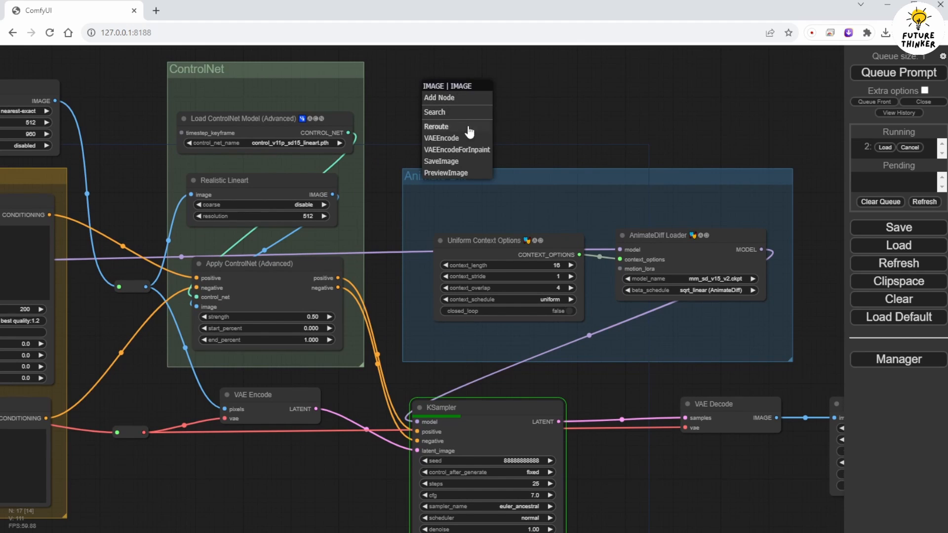
left_click(465, 172)
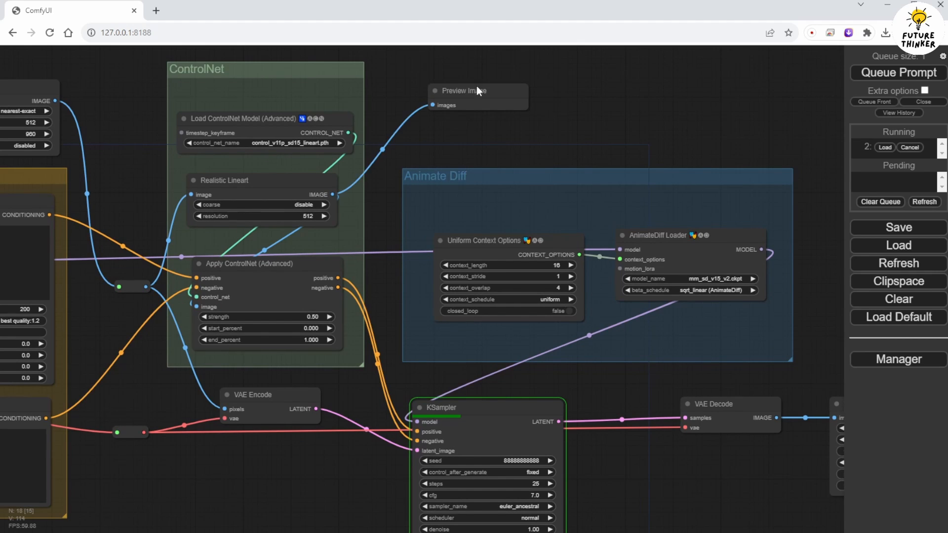
left_click_drag(479, 90, 446, 72)
left_click_drag(549, 78, 529, 175)
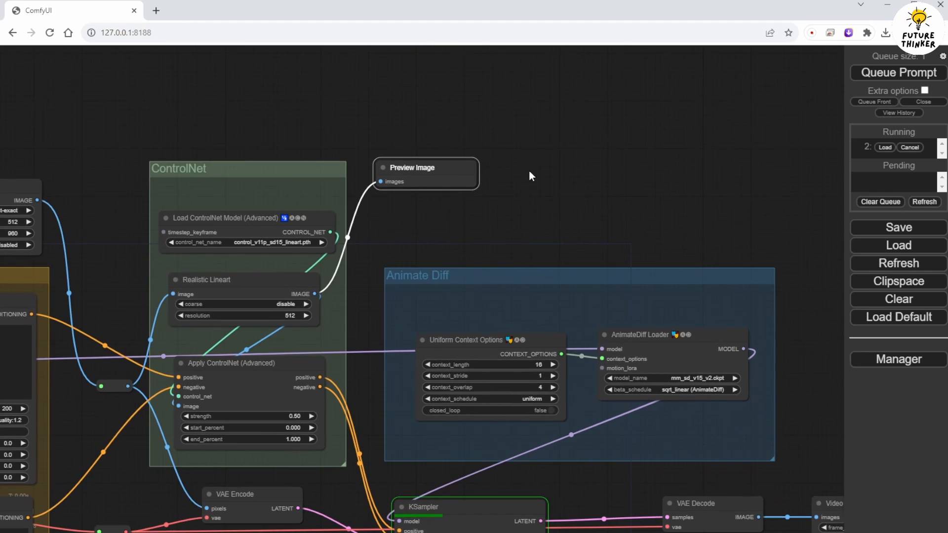
mouse_move(445, 164)
left_mouse_down()
mouse_move(444, 97)
mouse_move(432, 160)
left_mouse_up()
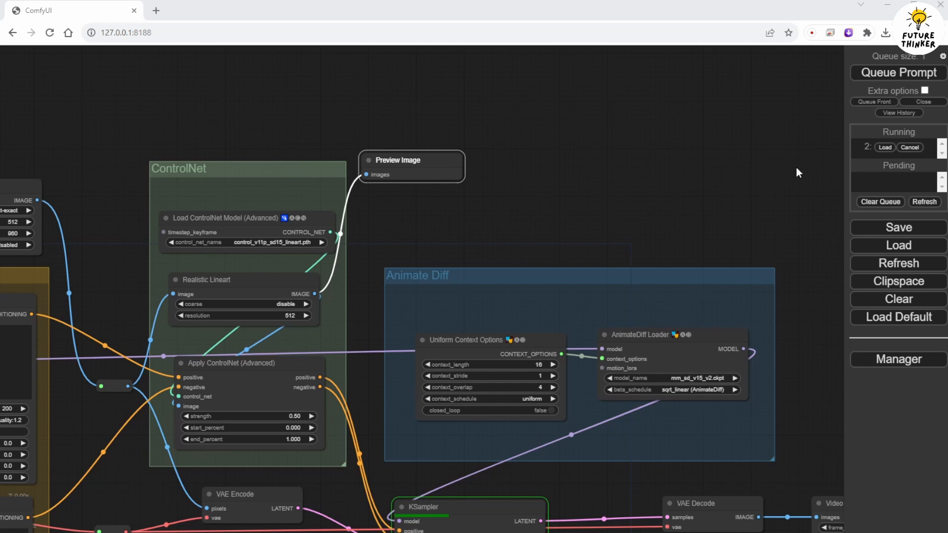
left_click(773, 169)
Add a second Preview Image node fed by the reroute of the upscaled image and place it above the Upscale Image node
left_click_drag(211, 129, 419, 124)
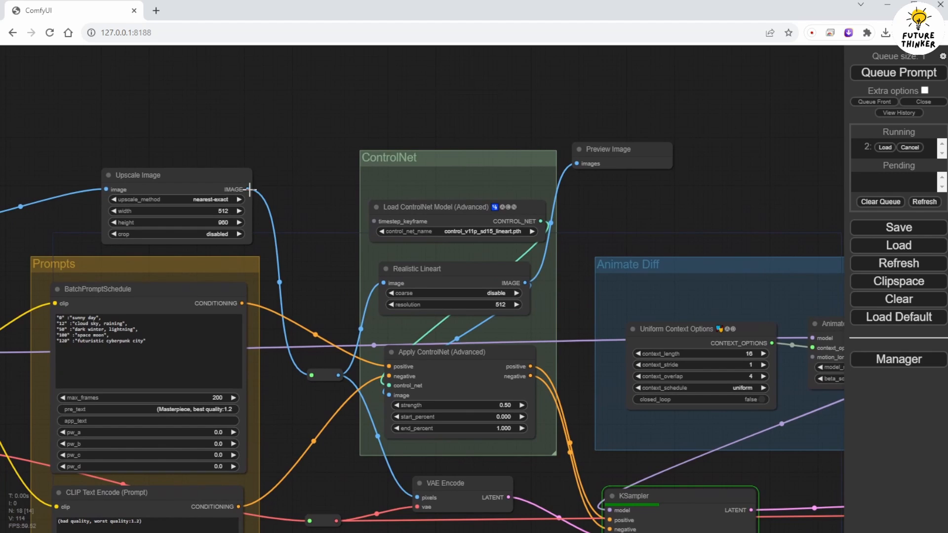
left_click_drag(339, 374, 287, 123)
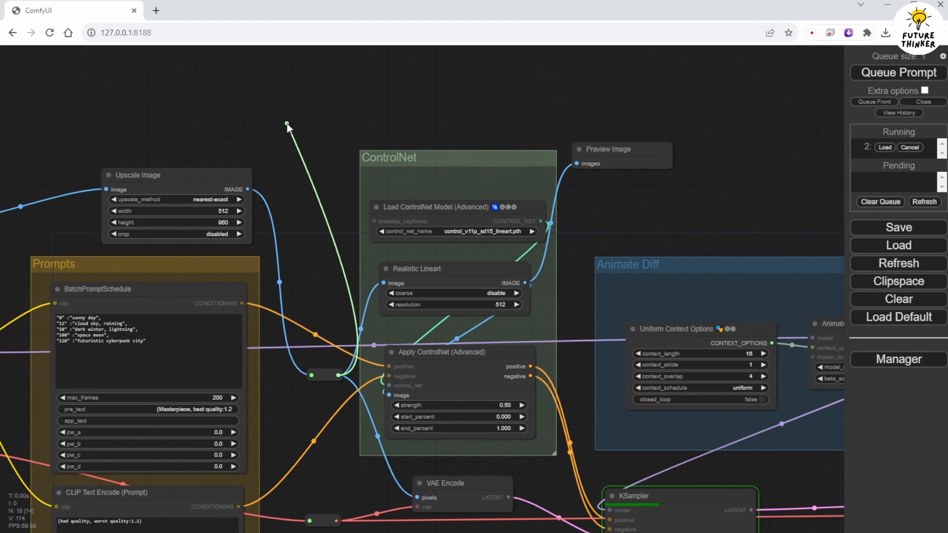
left_click(304, 198)
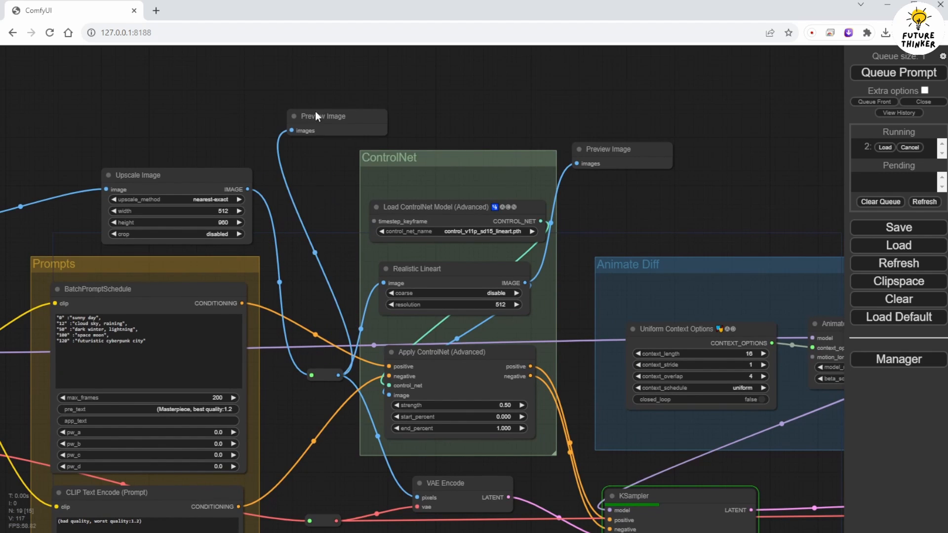
left_click_drag(323, 113, 254, 65)
left_click_drag(377, 93, 398, 231)
left_click_drag(335, 206, 229, 71)
Reposition both Preview Image nodes in the free space above the workflow, one over Upscale Image and one over Animate Diff
left_click_drag(649, 286, 738, 84)
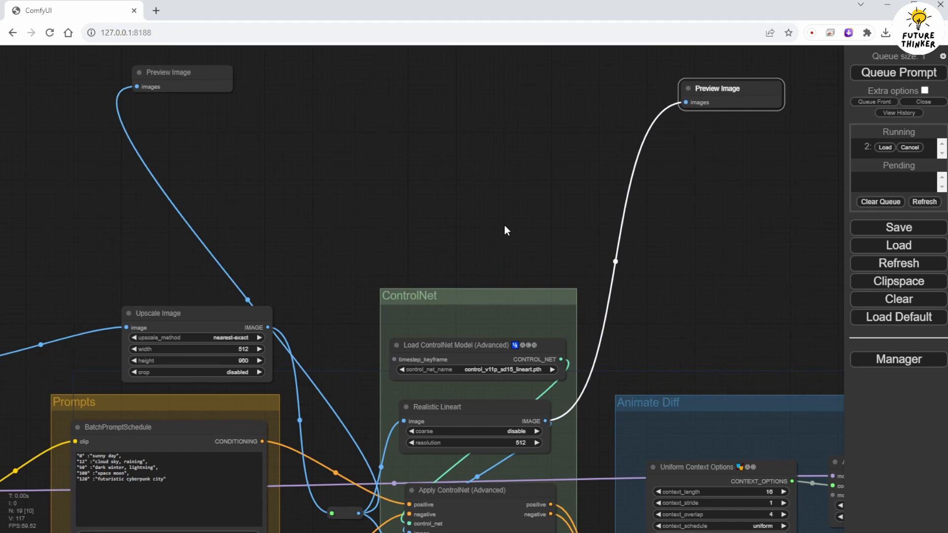
scroll(495, 225, "down", 5)
left_click_drag(495, 231, 357, 155)
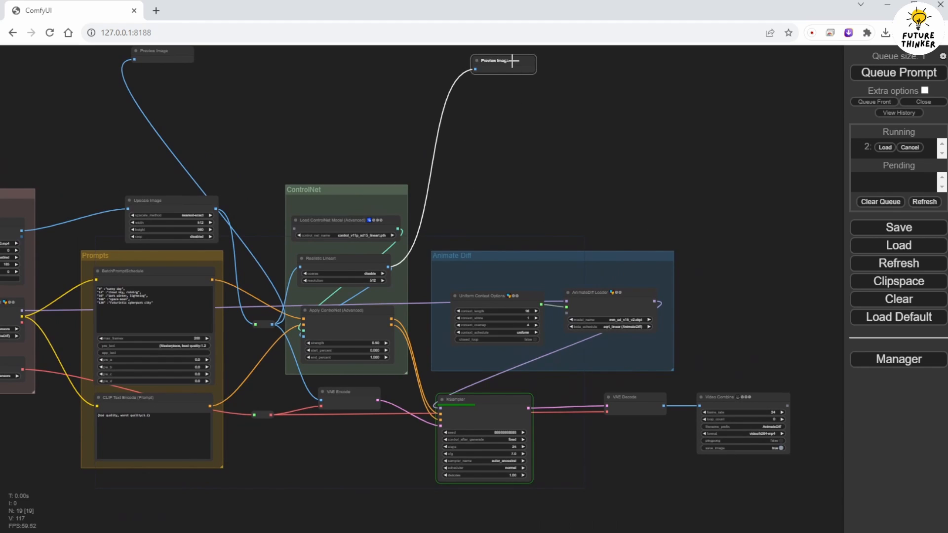
left_click_drag(512, 61, 506, 119)
left_click_drag(188, 57, 185, 91)
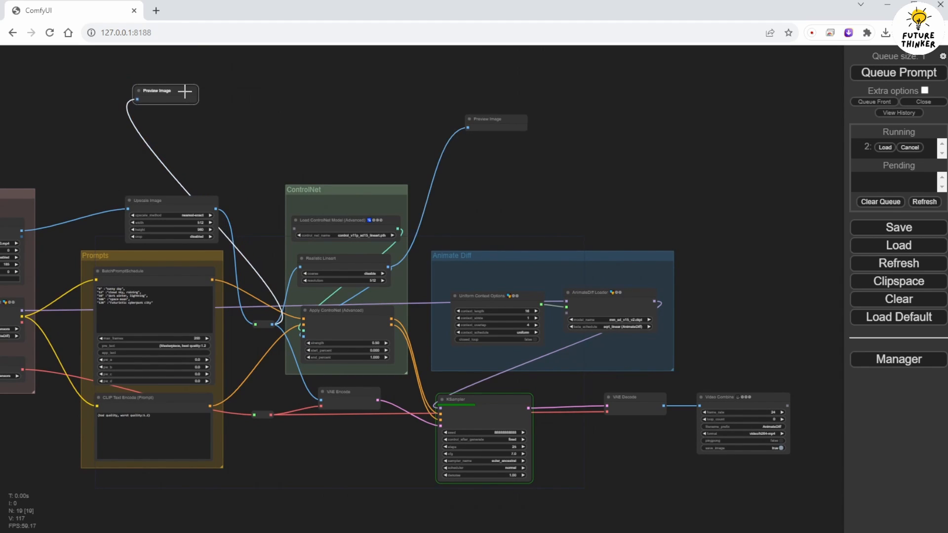
left_click(380, 131)
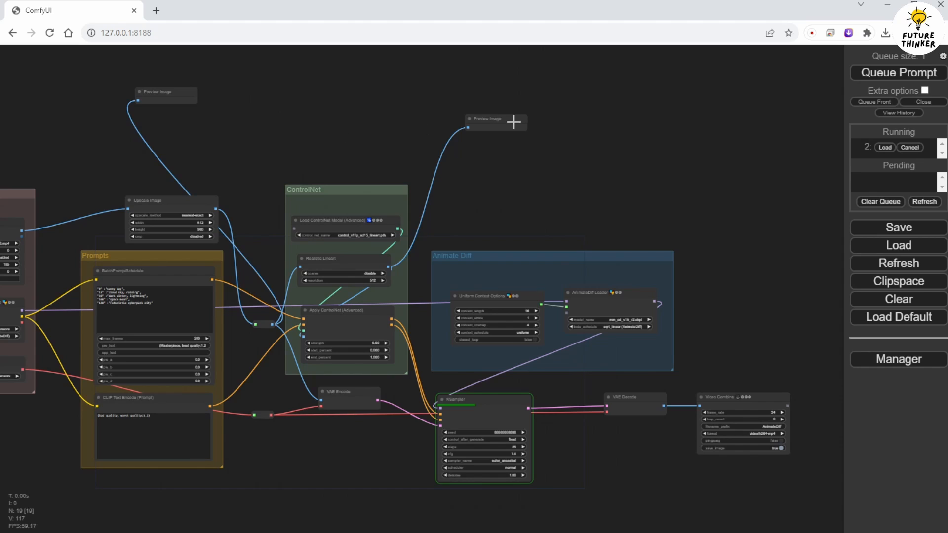
left_click_drag(512, 119, 510, 105)
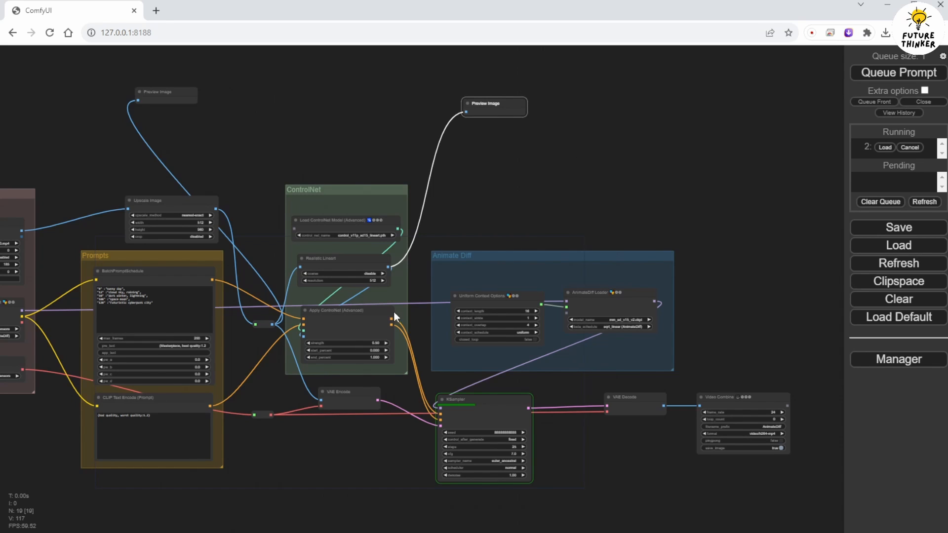
Check the KSampler's progress and examine the finished video in the Video Combine node
scroll(452, 464, "up", 5)
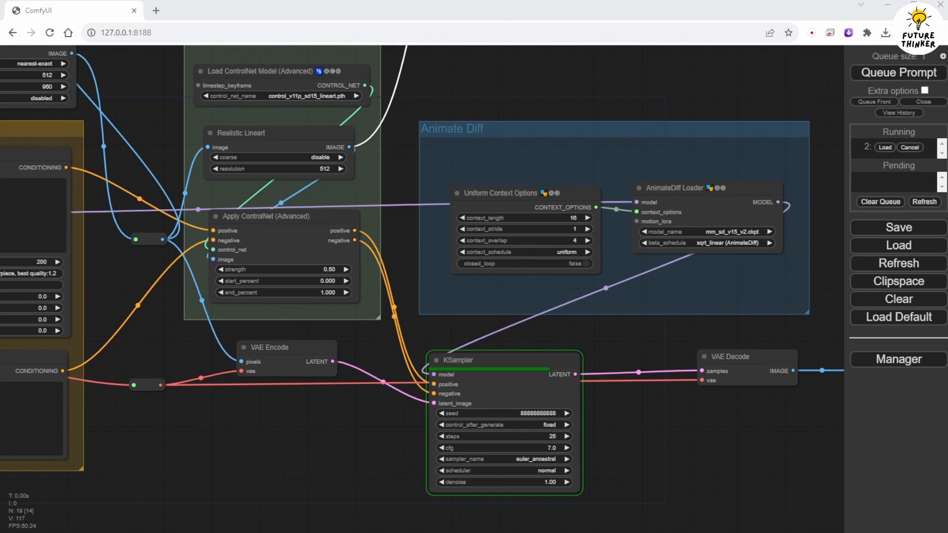
left_click(584, 63)
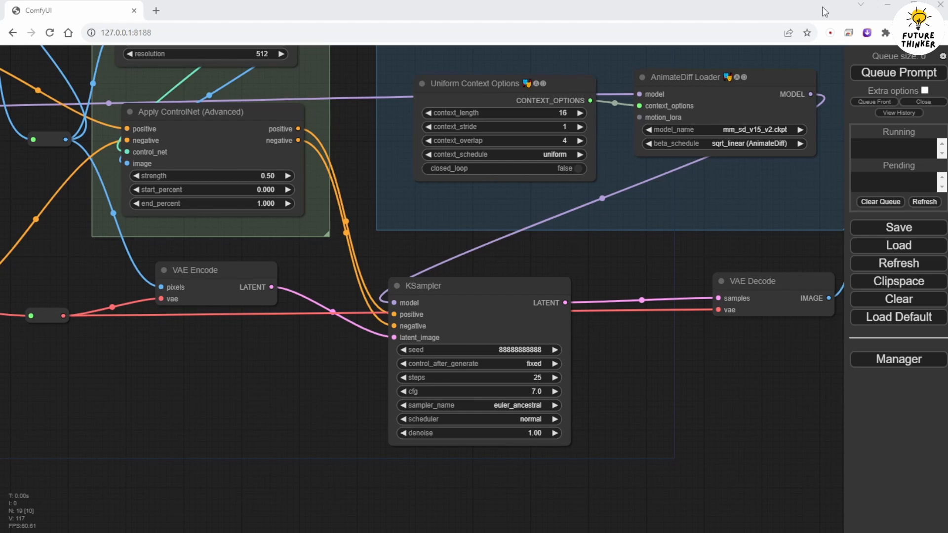
left_click_drag(745, 426, 349, 412)
scroll(509, 411, "up", 3)
scroll(510, 412, "up", 1)
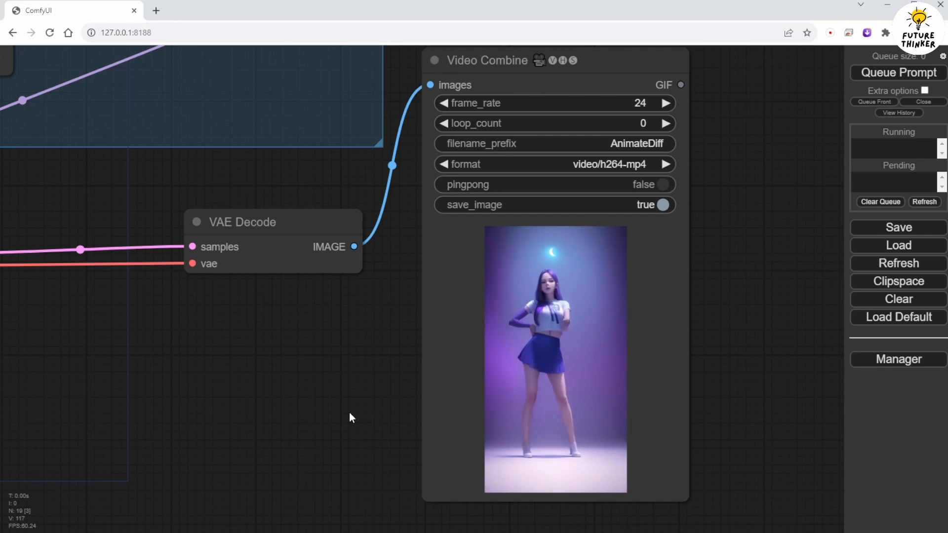
scroll(728, 318, "up", 4)
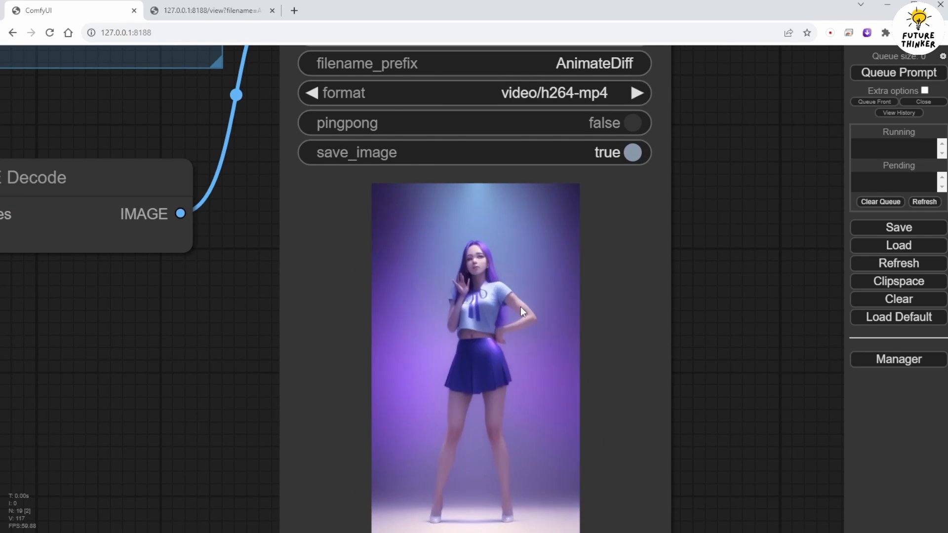
Play the generated AnimateDiff MP4 in its own browser tab and close that tab
left_click(216, 12)
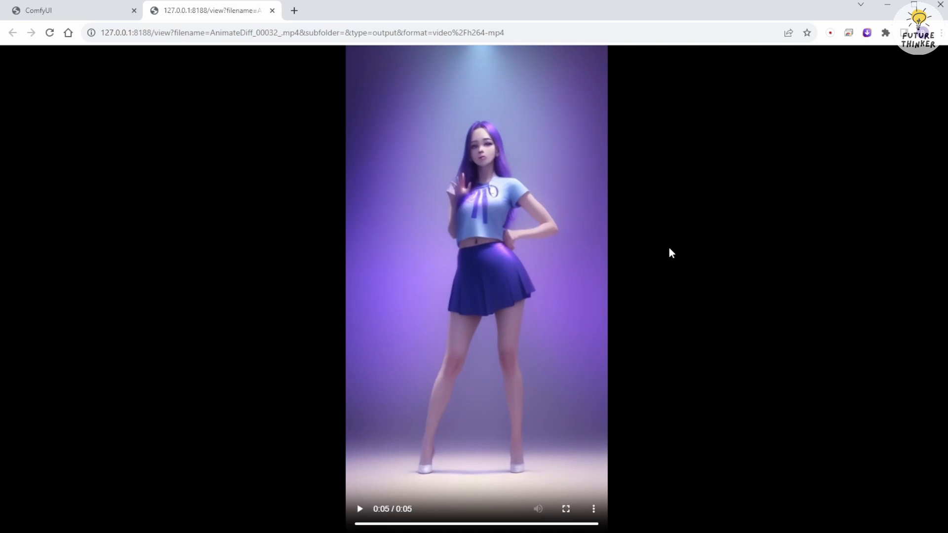
left_click(359, 508)
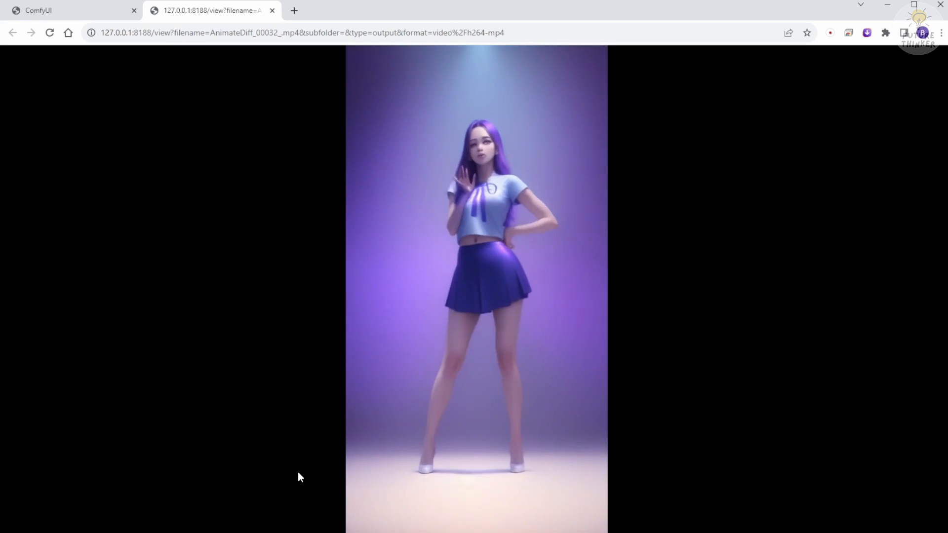
left_click(272, 10)
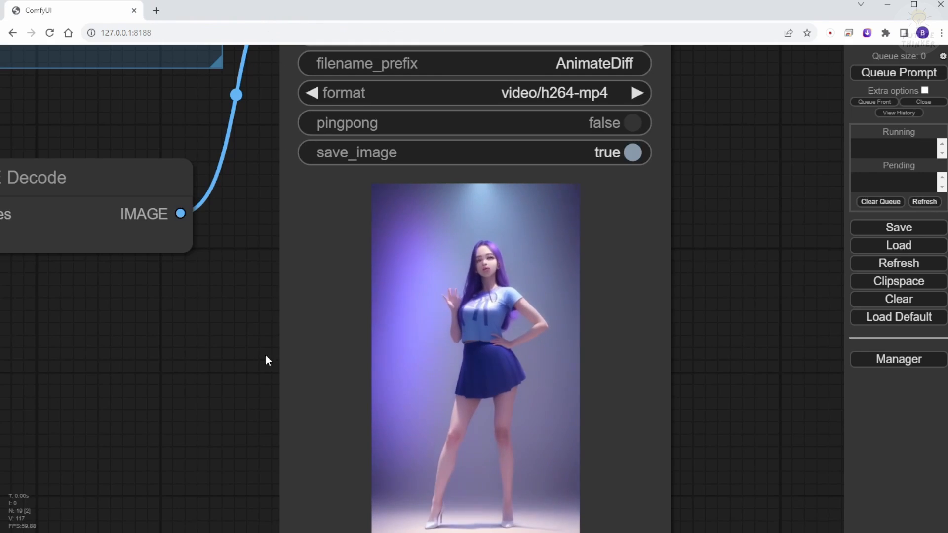